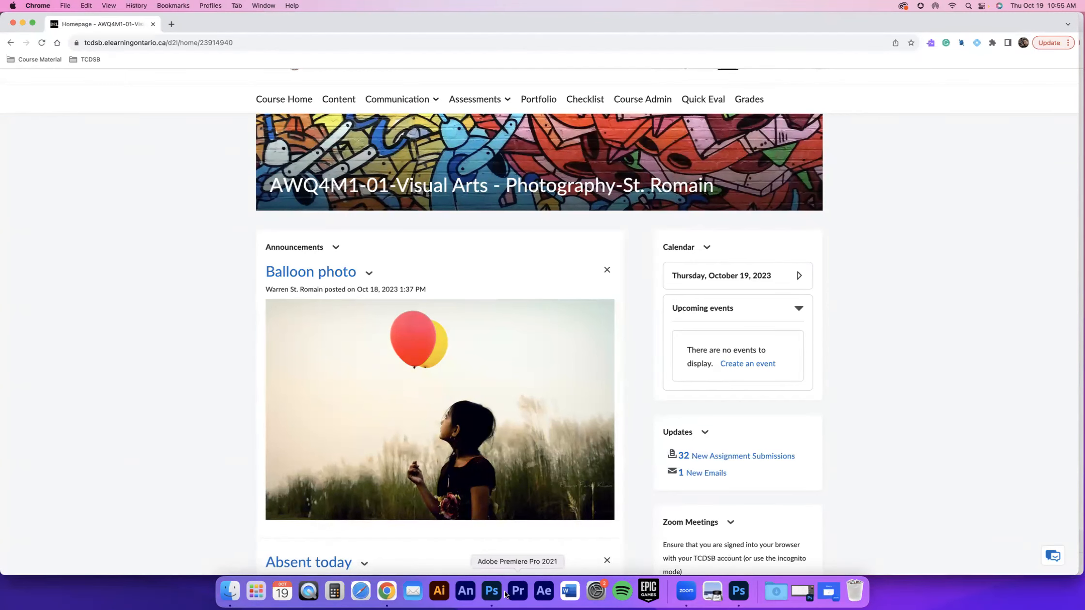
pyautogui.click(256, 592)
pyautogui.hscroll(3, 417, 409)
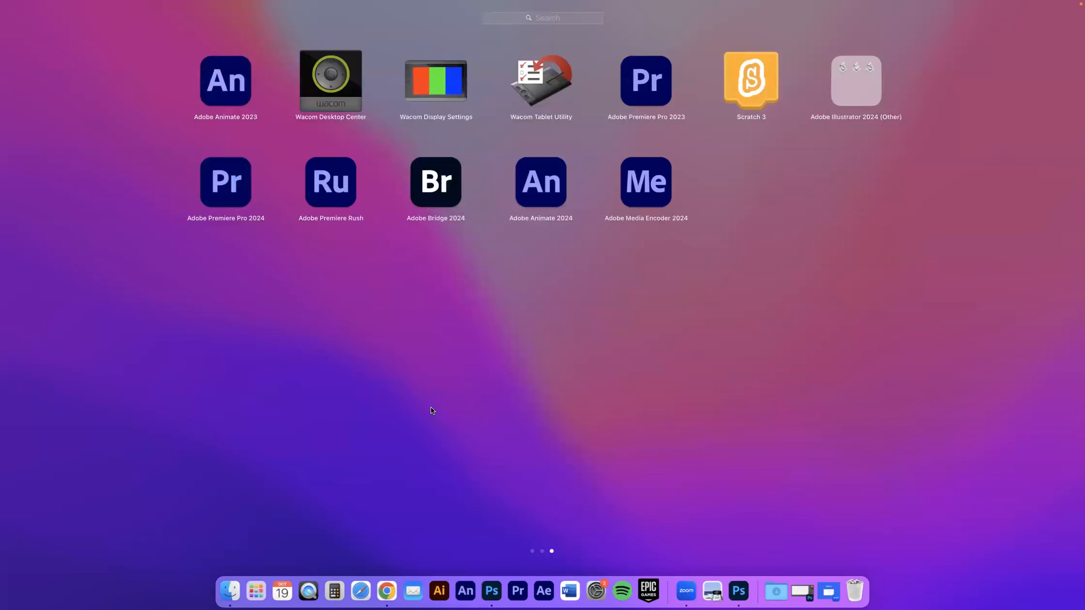
pyautogui.hscroll(-3, 431, 407)
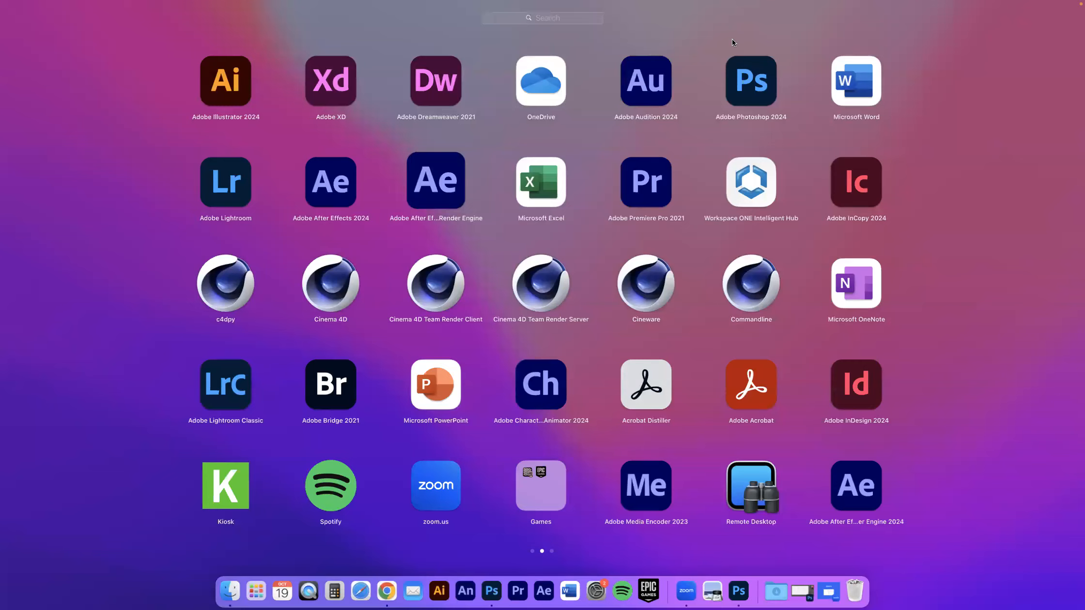
pyautogui.click(957, 196)
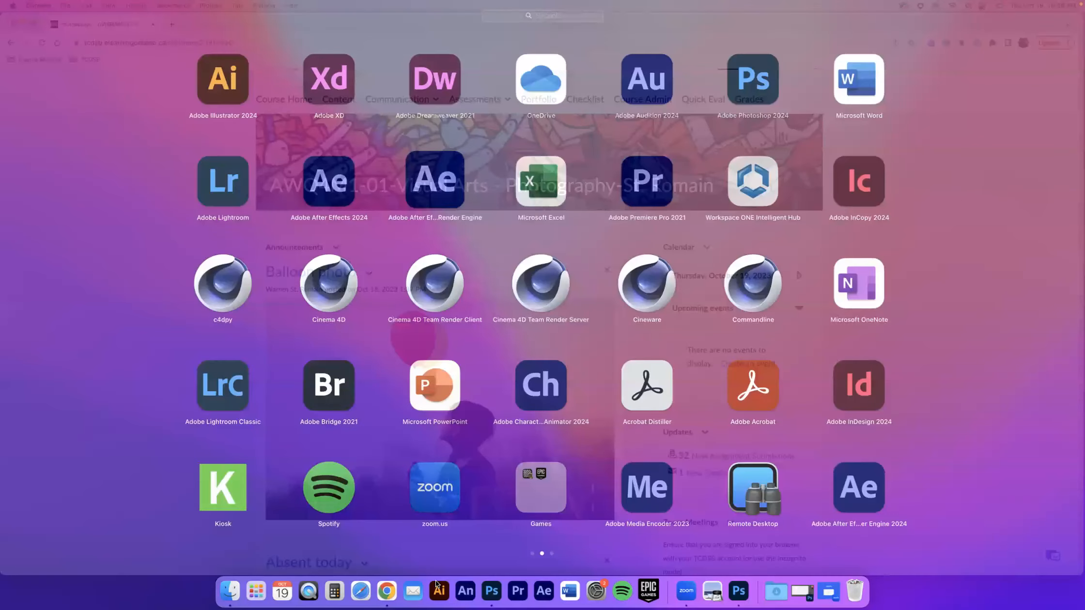
pyautogui.click(492, 595)
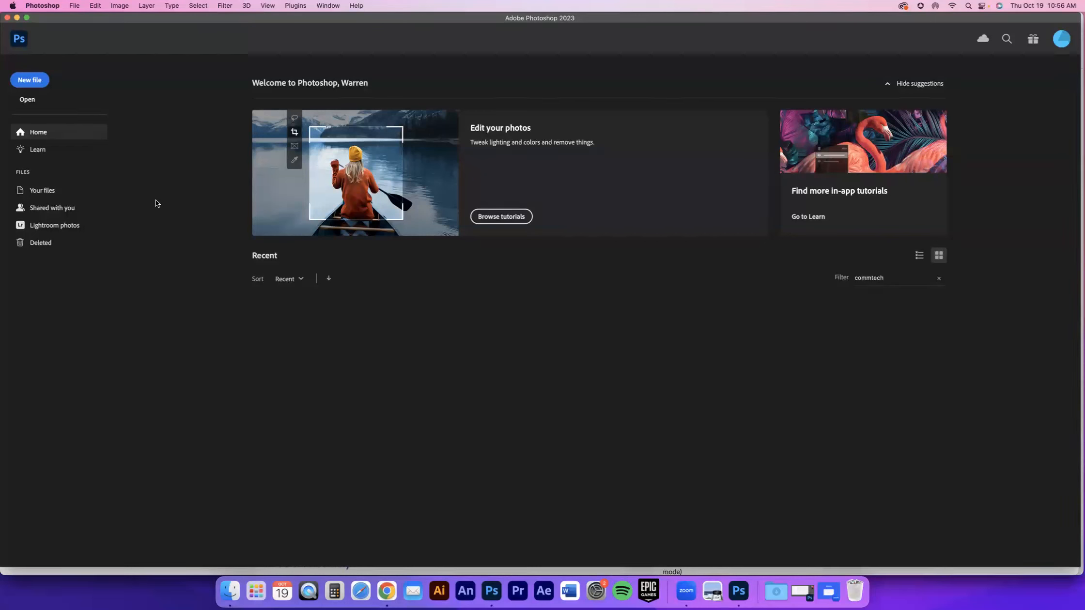
# Step: Switch to Chrome and open the Balloon photo announcement's image at full size in its own tab
pyautogui.click(386, 591)
pyautogui.rightClick(372, 416)
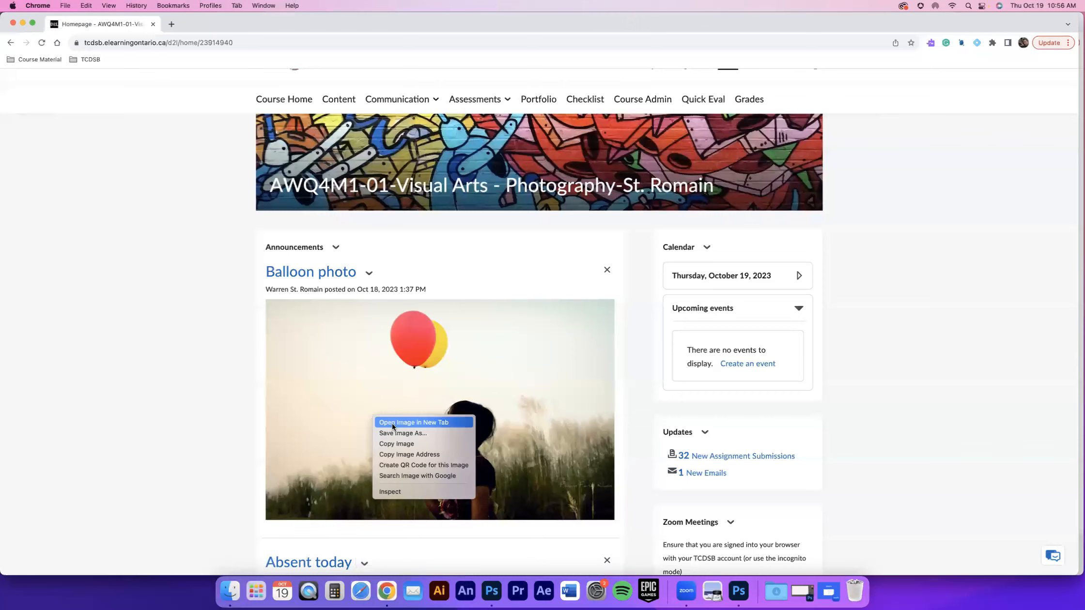
pyautogui.click(393, 423)
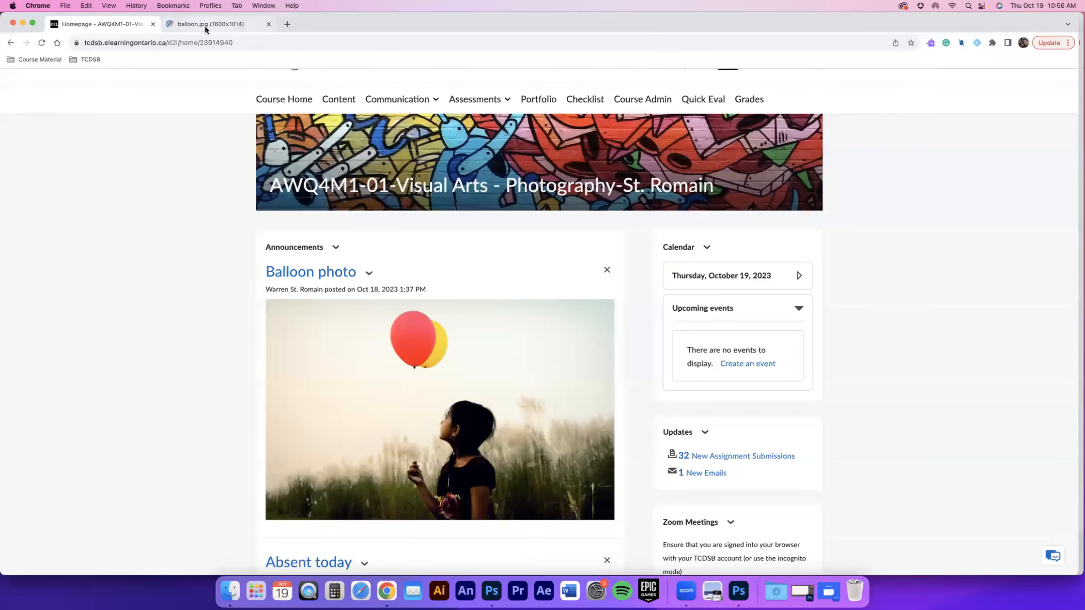
pyautogui.click(206, 25)
# Step: Save the full-size balloon image to the Desktop under the name balloon
pyautogui.rightClick(527, 272)
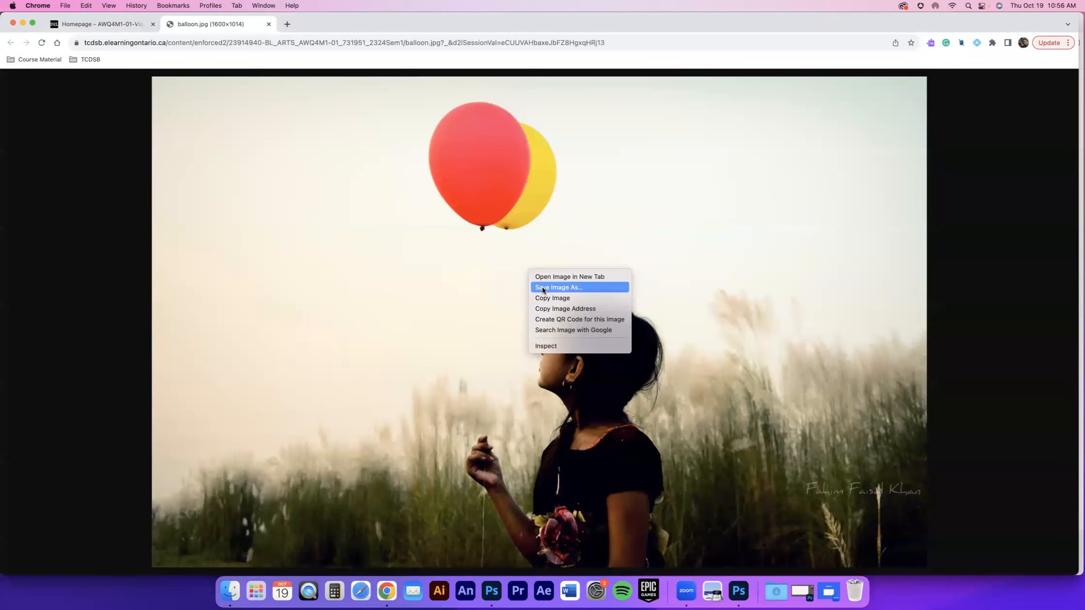
pyautogui.click(542, 287)
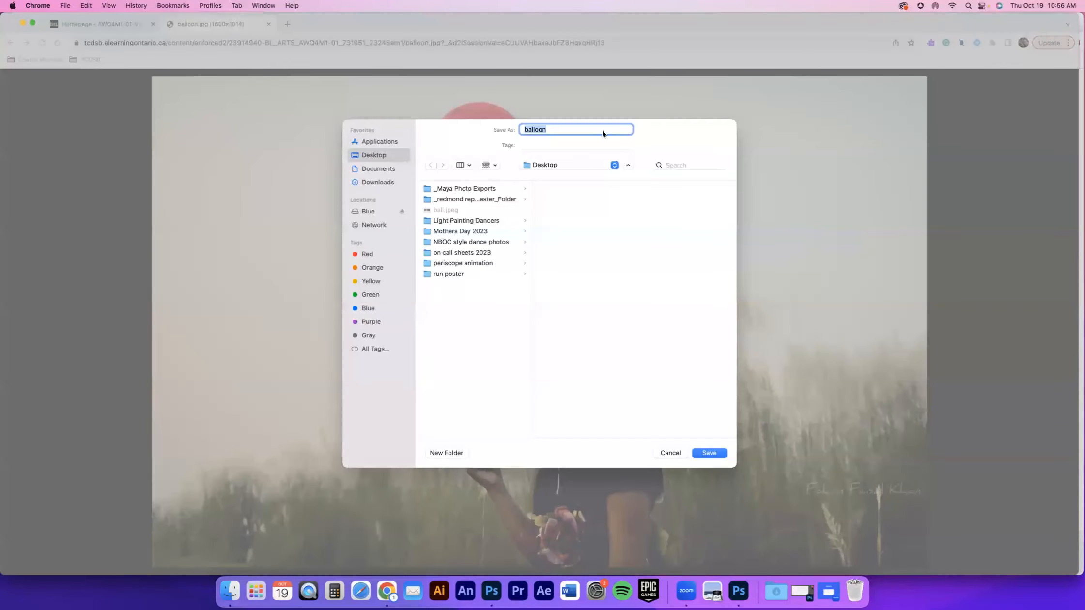
pyautogui.click(695, 452)
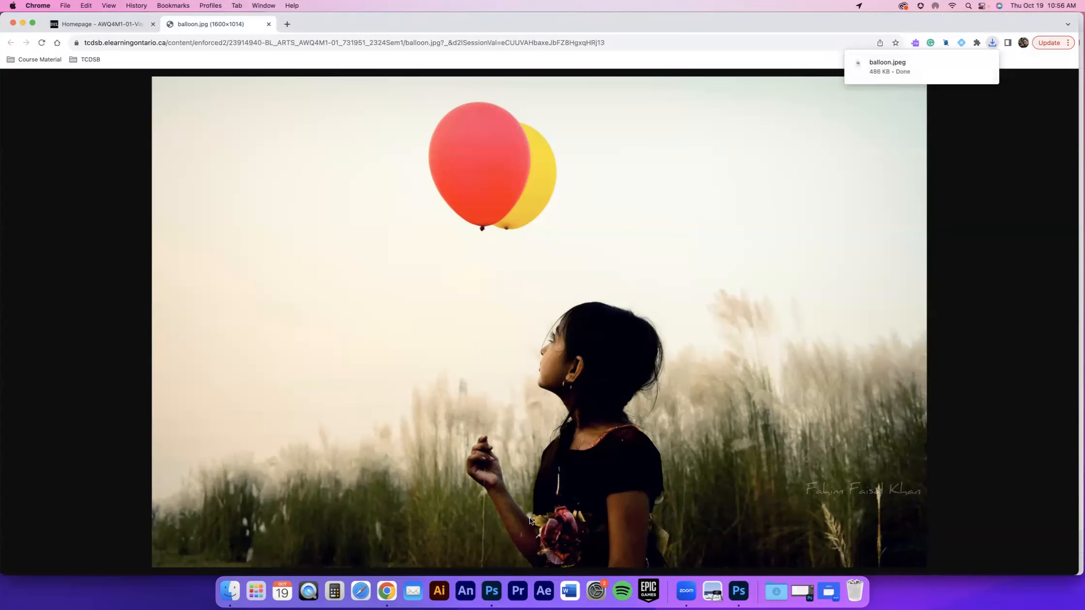
# Step: Open balloon.jpeg from the Desktop in Photoshop 2023 and close it again
pyautogui.click(495, 588)
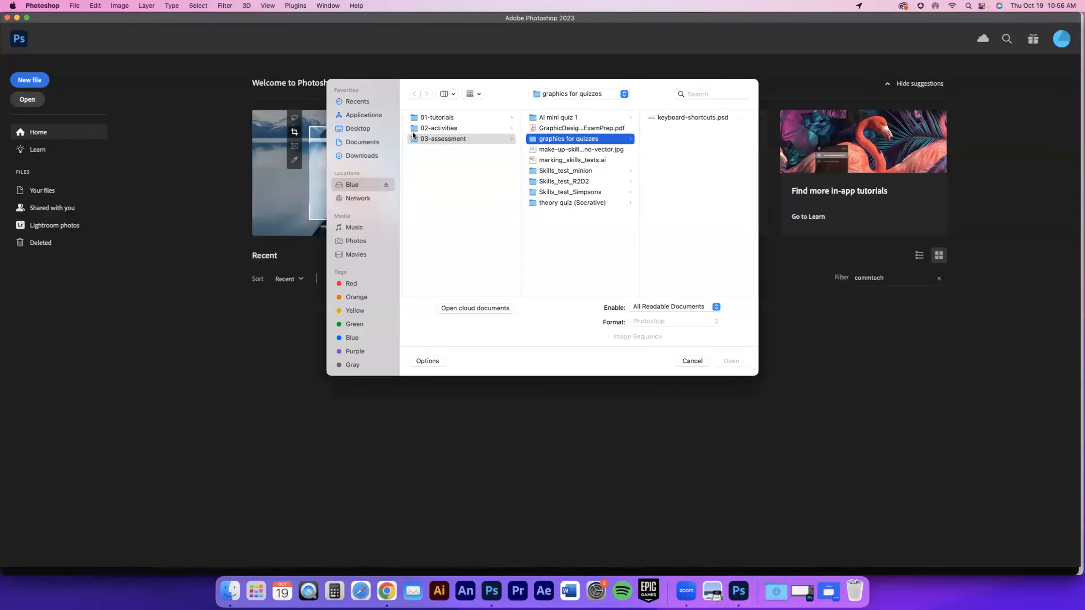
pyautogui.click(352, 128)
pyautogui.click(428, 150)
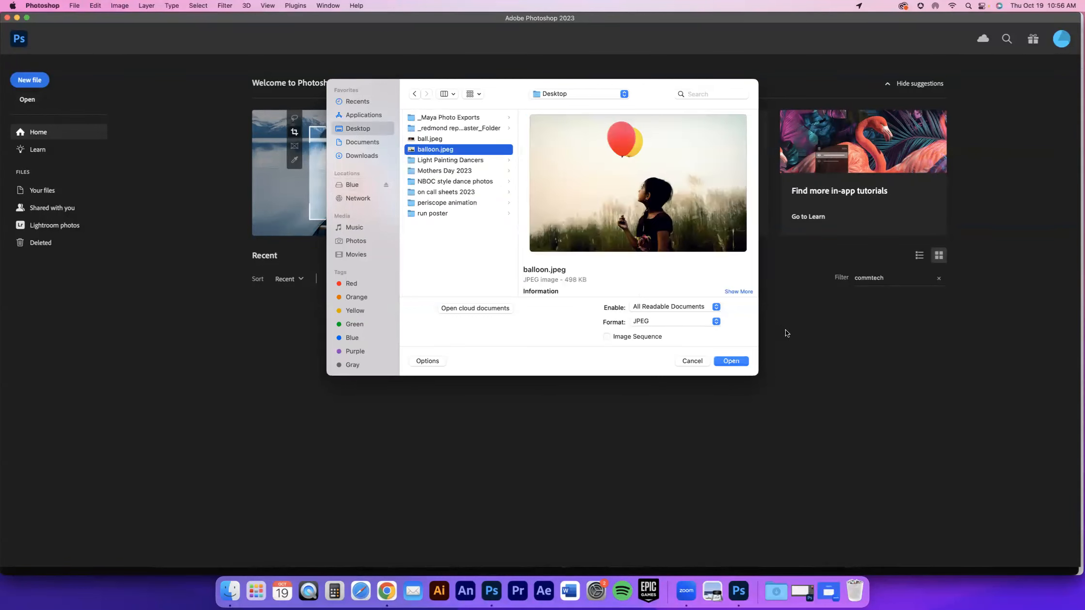
pyautogui.click(731, 361)
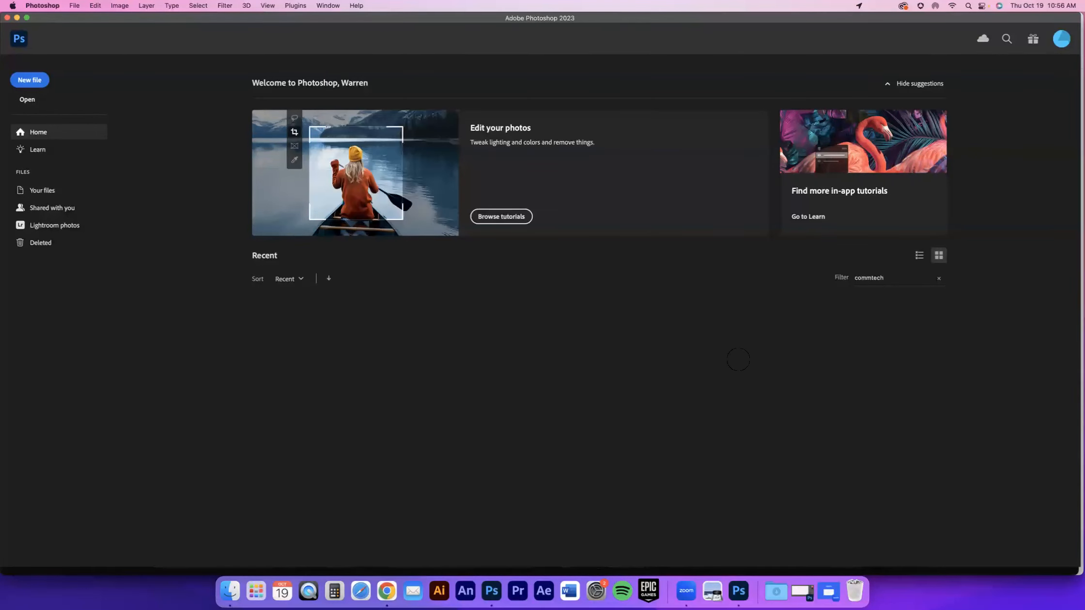
pyautogui.press('super+w')
# Step: Send the balloon image from Chrome to Photoshop 2024 and quit Photoshop 2023
pyautogui.press('super+Tab')
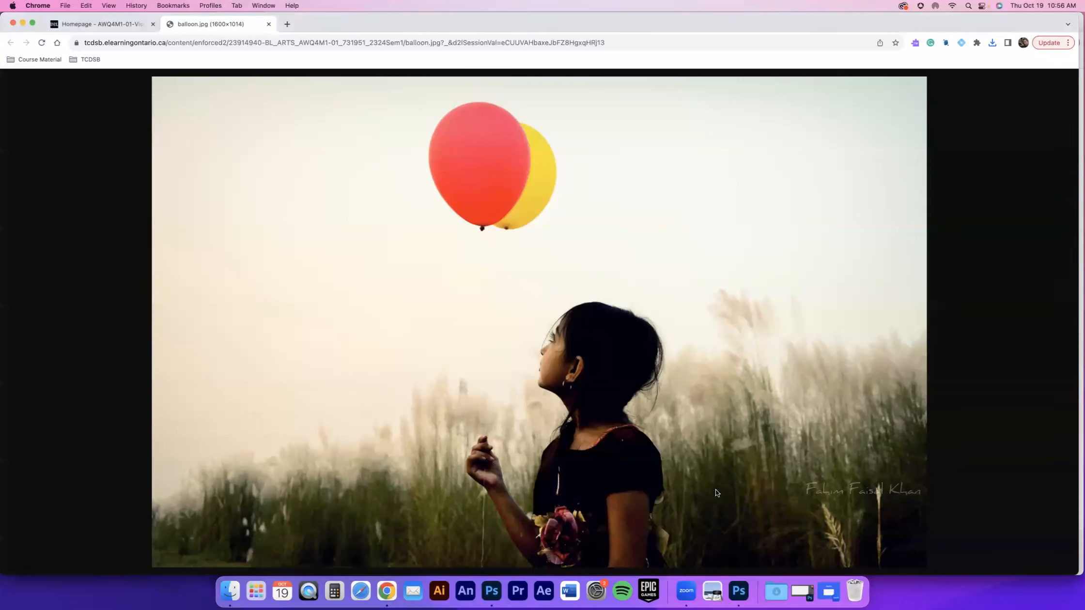
pyautogui.moveTo(716, 484); pyautogui.dragTo(739, 595)
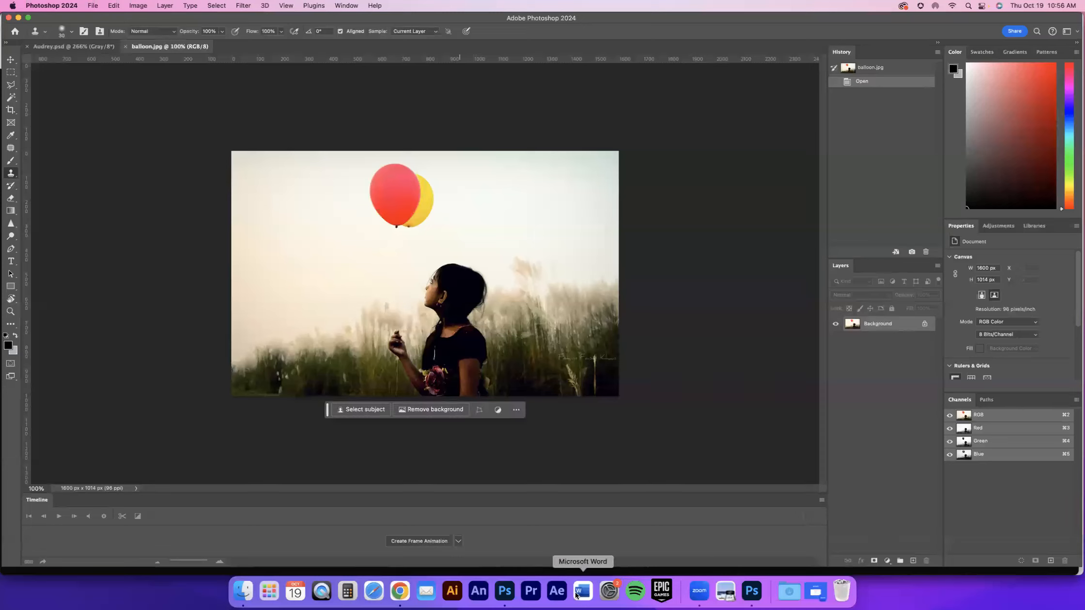
pyautogui.rightClick(508, 586)
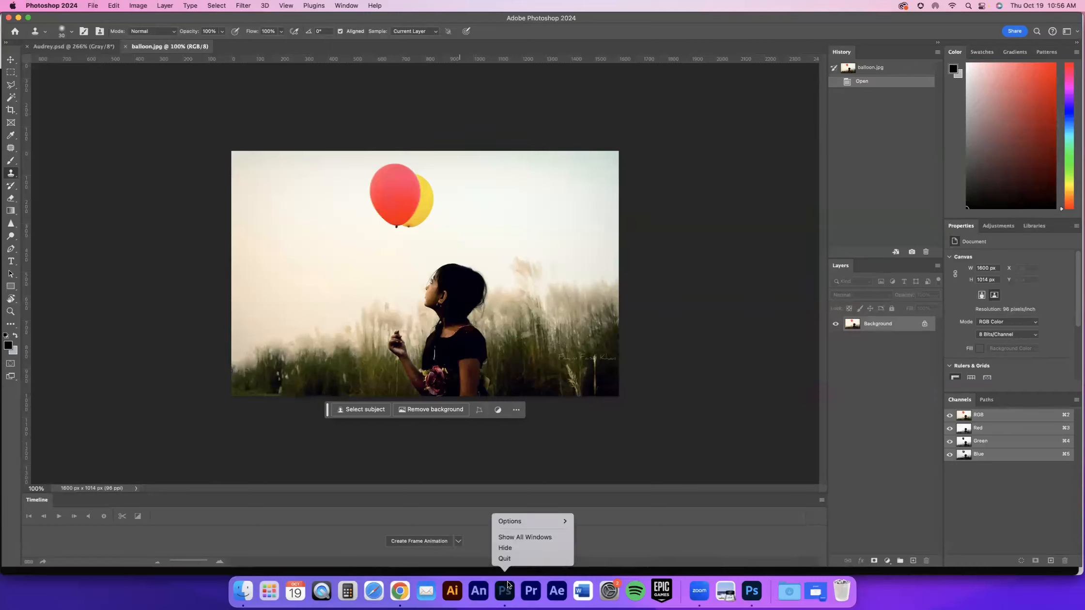
pyautogui.click(509, 559)
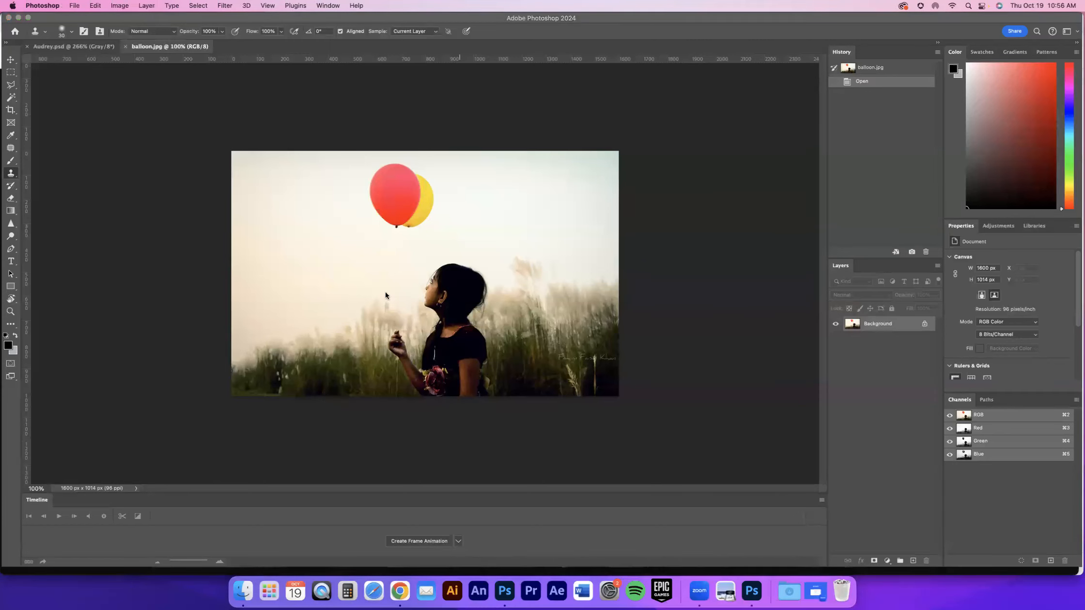
# Step: Magnify and shrink the view of the balloon photo to inspect it at different zoom levels
pyautogui.click(248, 139)
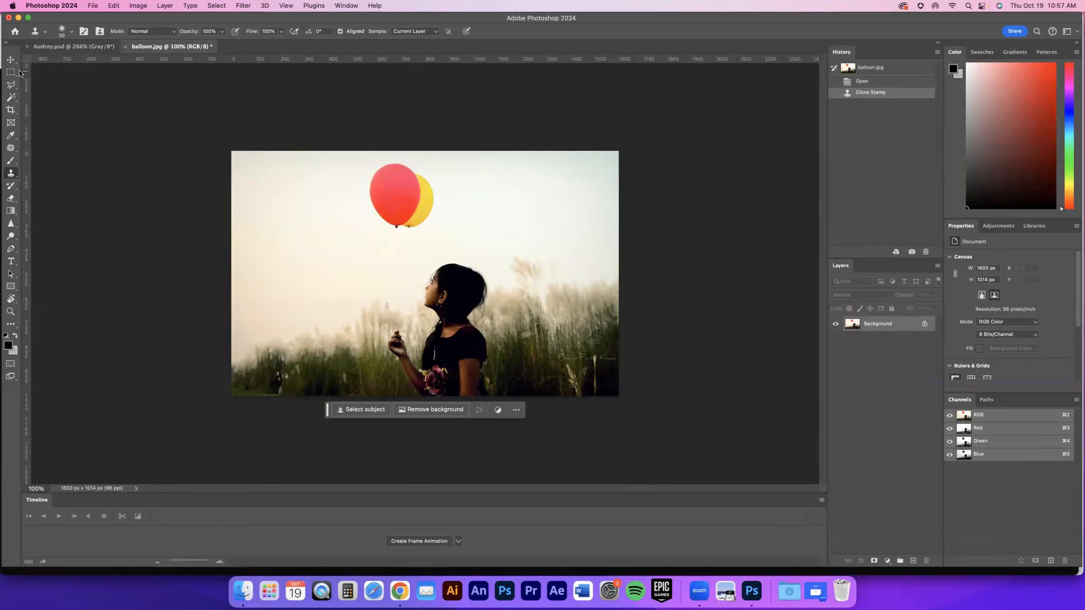
pyautogui.press('super+equal')
pyautogui.press('super+equal')
pyautogui.press('super+equal')
pyautogui.press('super+equal')
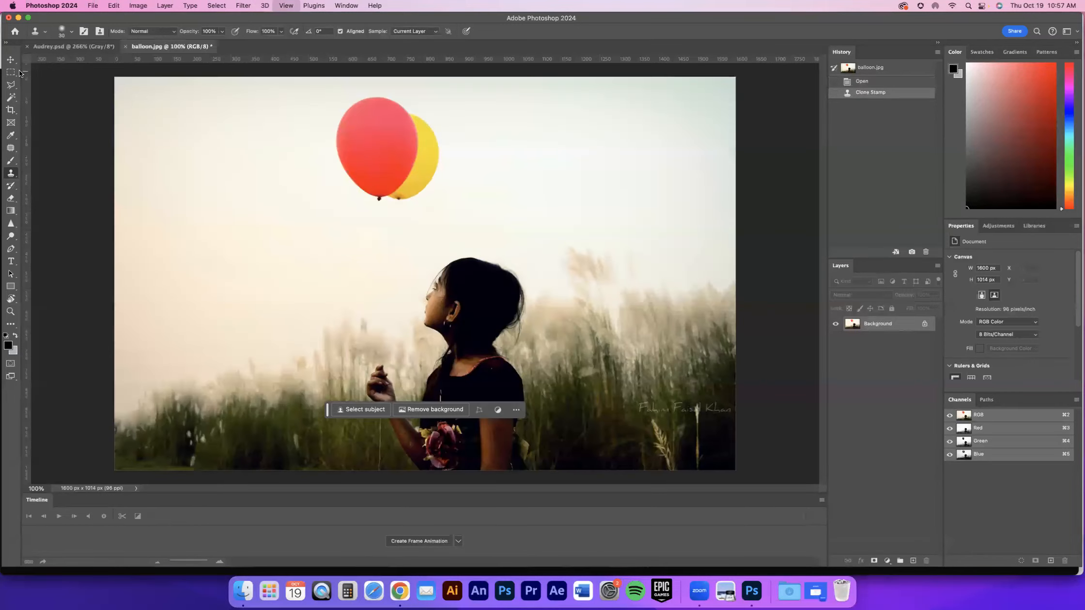
pyautogui.press('super+minus')
pyautogui.press('super+minus')
pyautogui.press('super+minus')
pyautogui.press('super+minus')
pyautogui.press('super+minus')
pyautogui.press('super+minus')
pyautogui.press('super+minus')
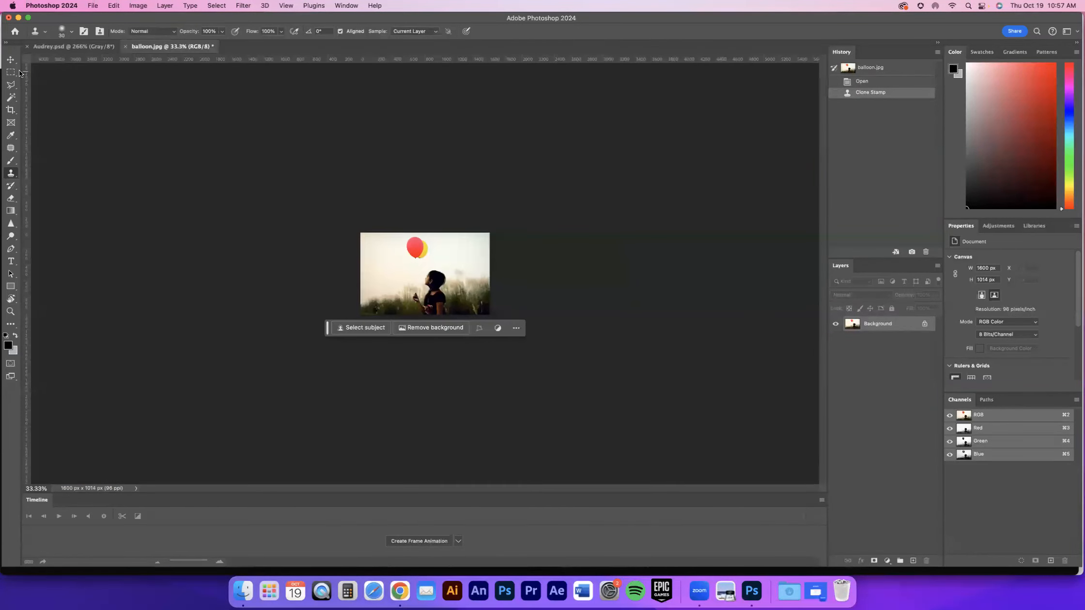
# Step: Enlarge the balloon photo to about 168% with the Zoom tool so it fills the canvas area
pyautogui.press('z')
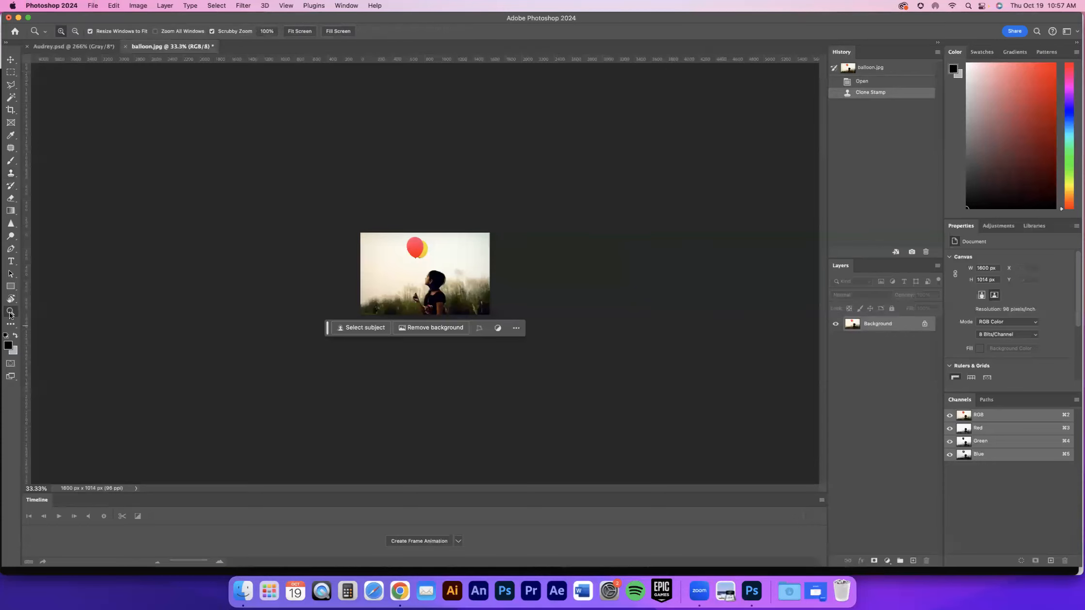
pyautogui.moveTo(410, 273); pyautogui.dragTo(446, 272)
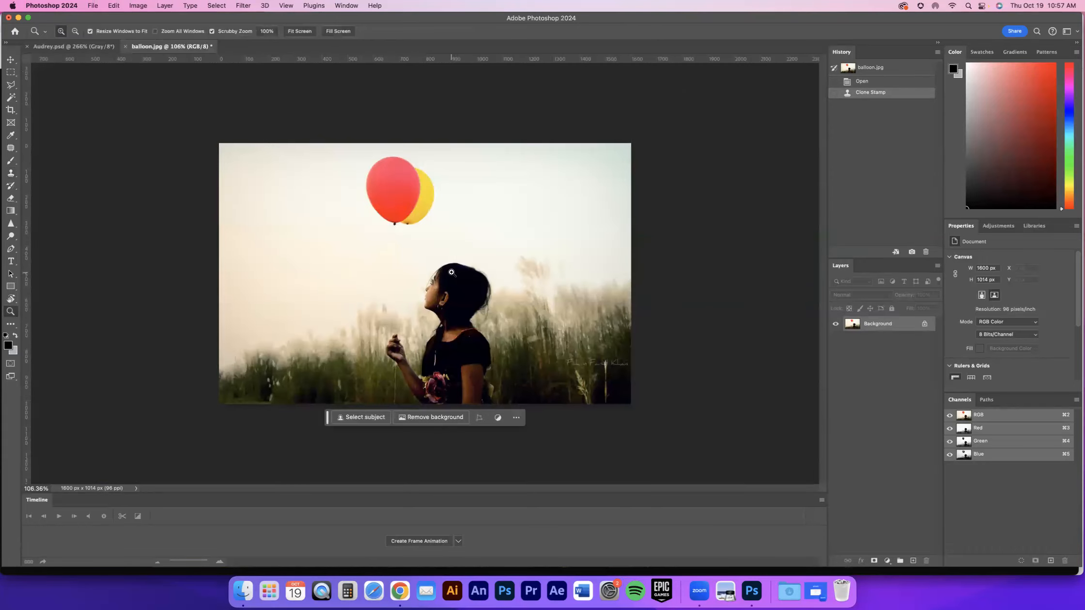
pyautogui.click(451, 272)
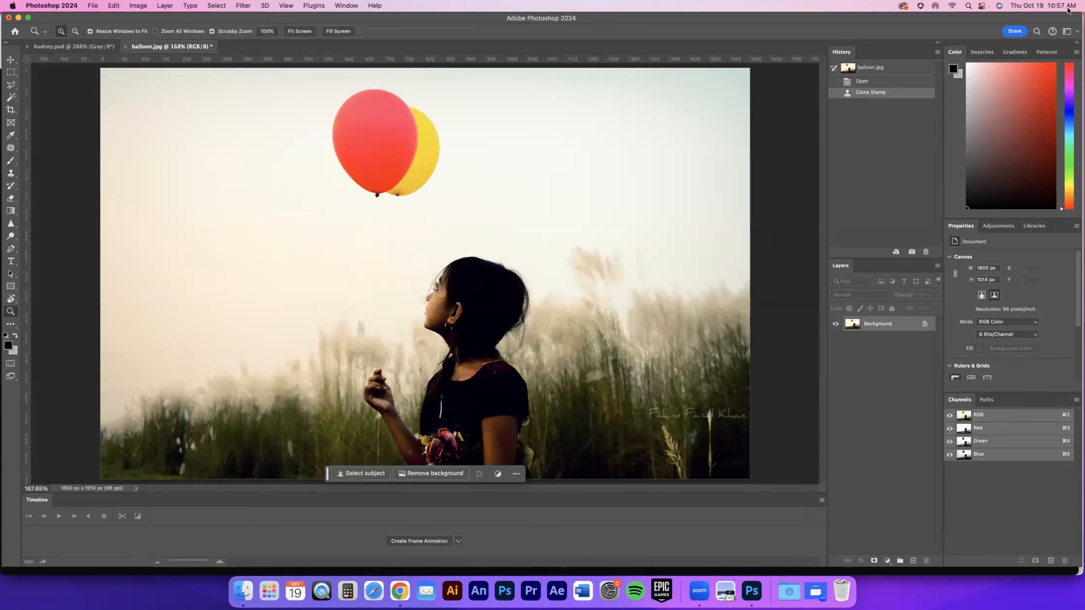
# Step: Choose the Essentials workspace and reset it to its default layout
pyautogui.click(1067, 31)
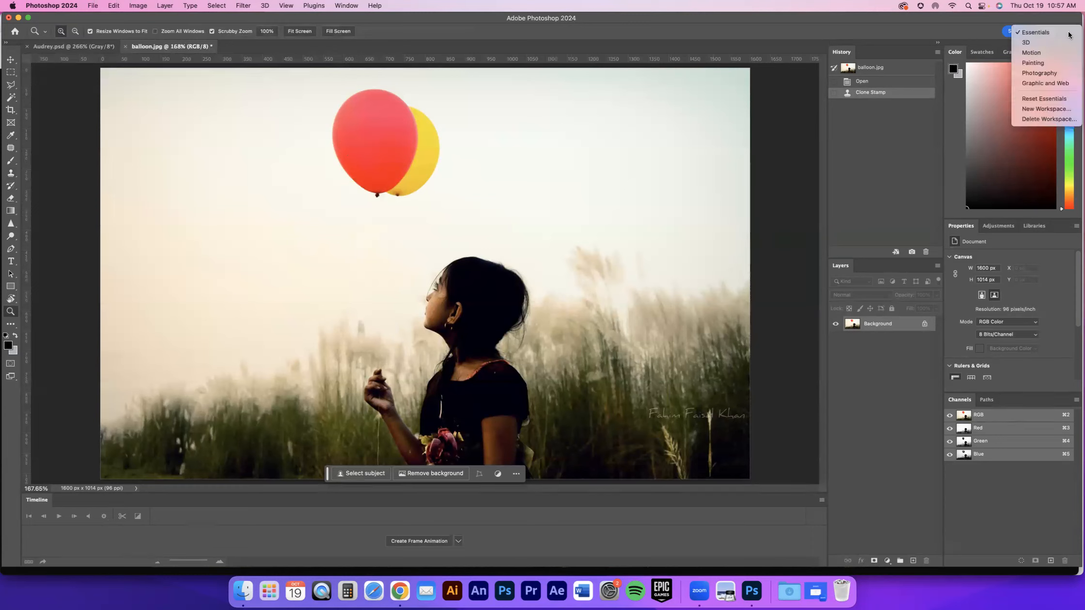
pyautogui.click(1041, 32)
pyautogui.click(1042, 33)
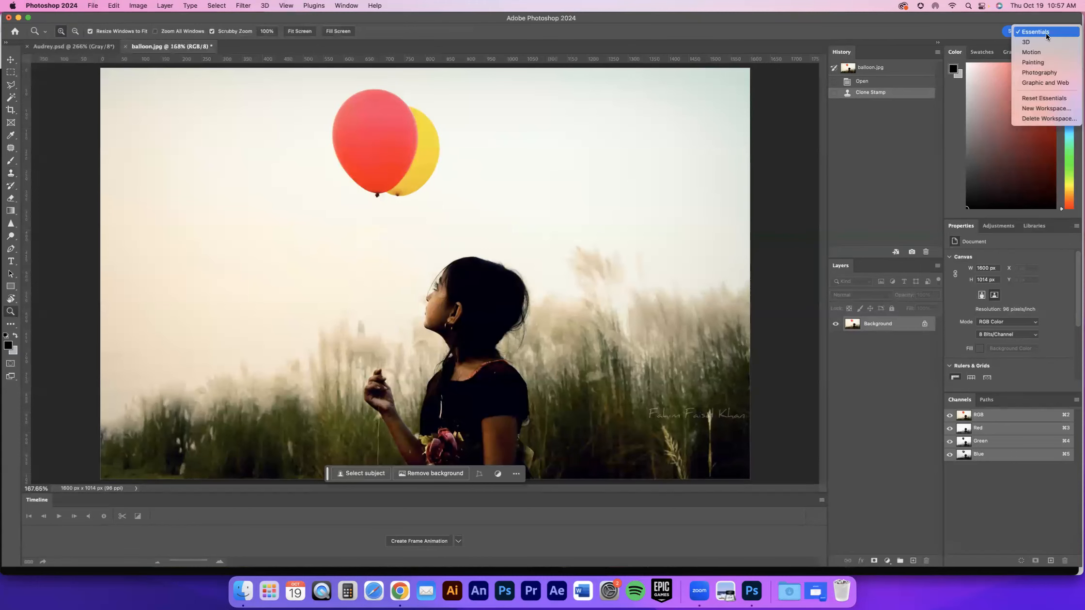
pyautogui.click(1045, 33)
pyautogui.click(1044, 33)
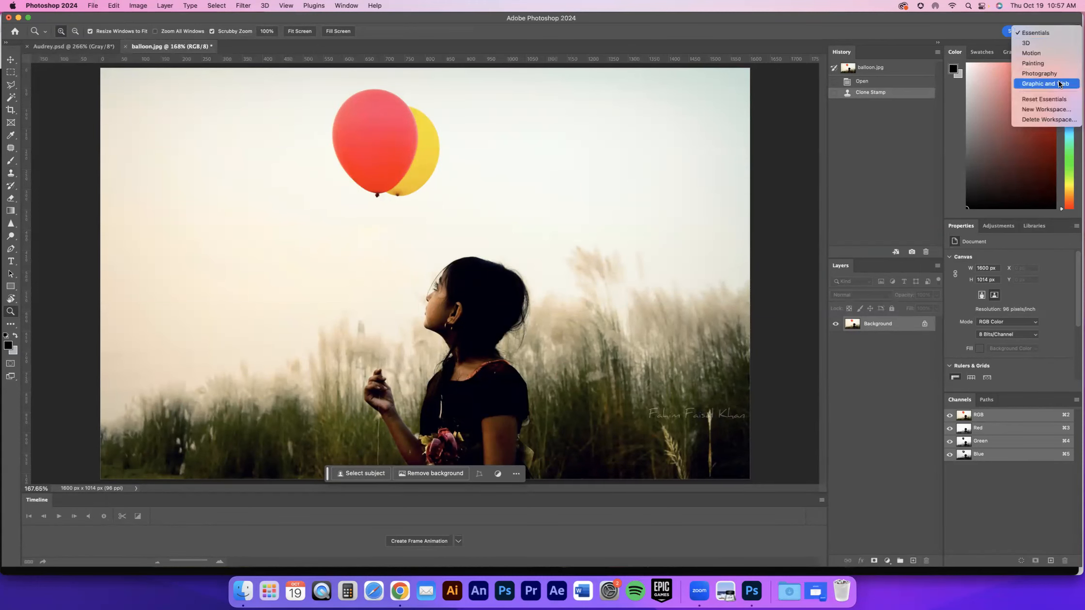
pyautogui.click(1044, 99)
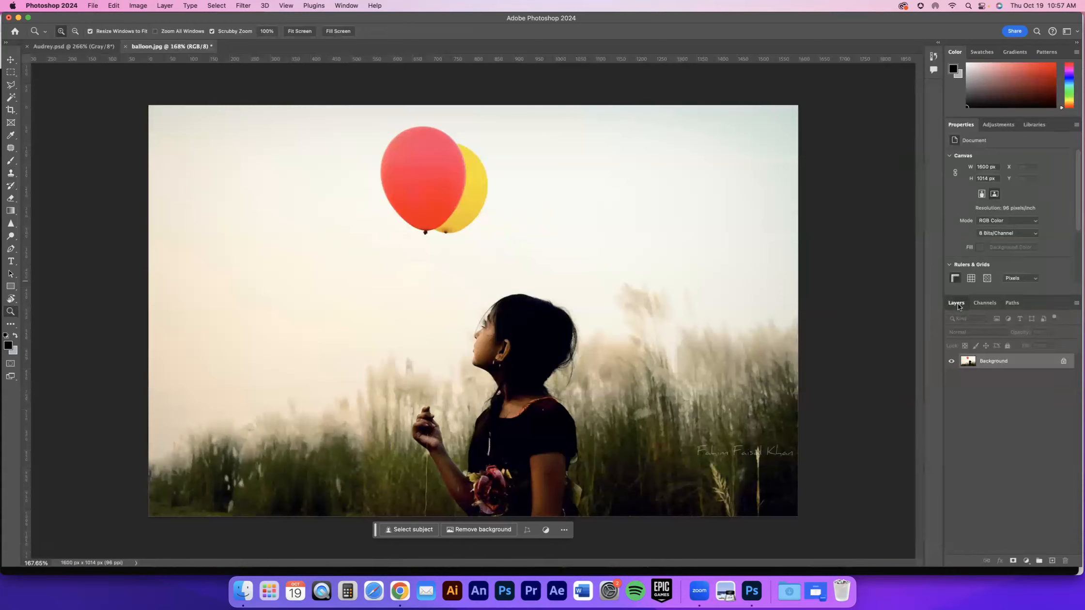
# Step: Add a Brightness/Contrast adjustment layer above the Background layer
pyautogui.moveTo(959, 303); pyautogui.dragTo(1008, 303)
pyautogui.click(1026, 561)
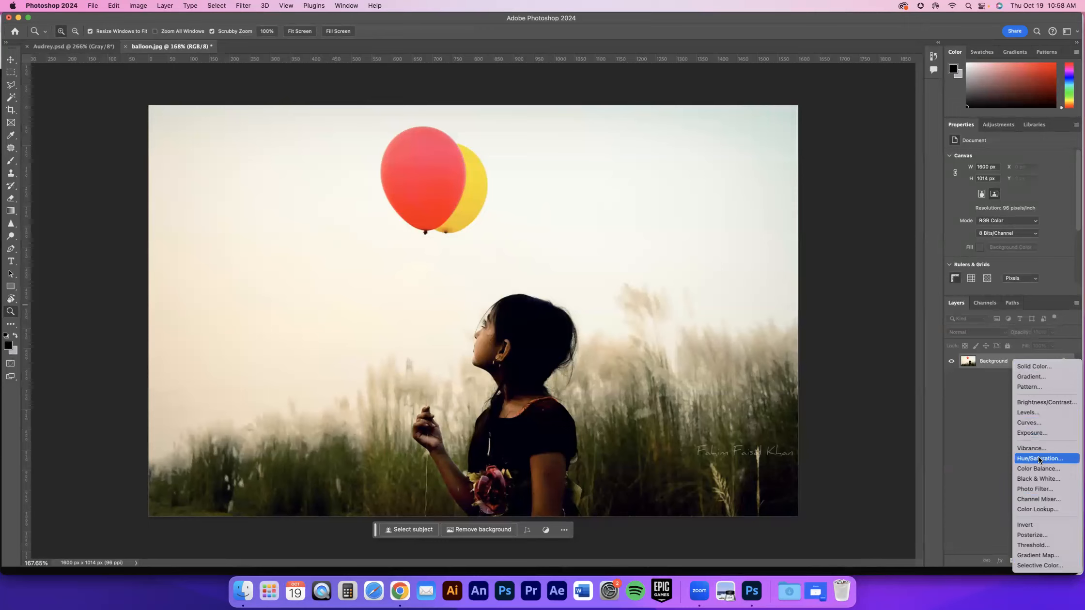
pyautogui.click(1037, 401)
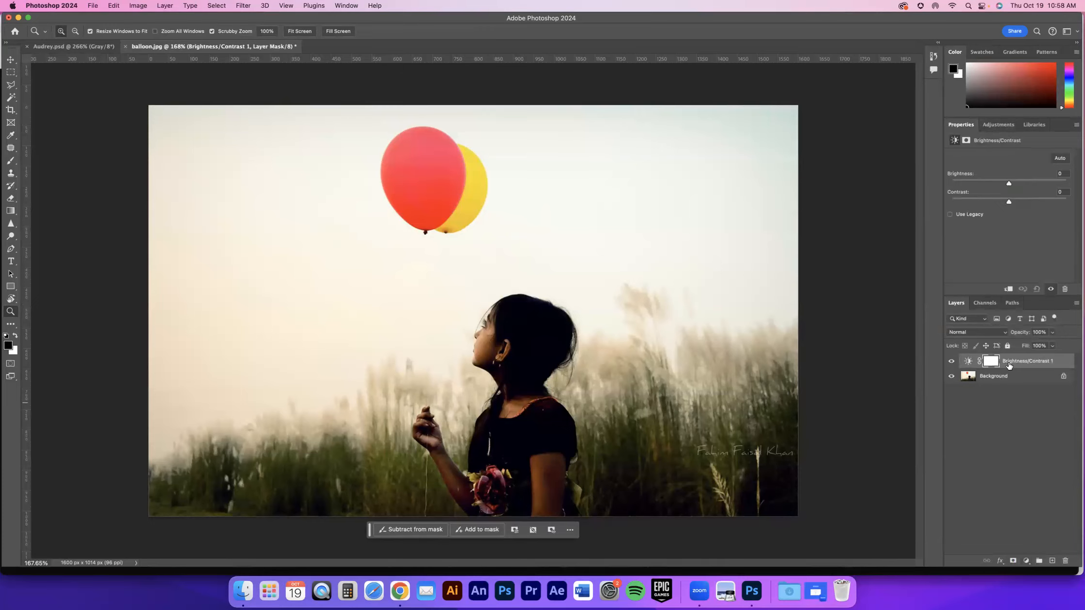
# Step: Set the adjustment layer's brightness to 102 and its contrast to -32
pyautogui.moveTo(1009, 182)
pyautogui.mouseDown()
pyautogui.moveTo(993, 182)
pyautogui.moveTo(1050, 182)
pyautogui.moveTo(998, 183)
pyautogui.moveTo(1046, 183)
pyautogui.moveTo(1020, 183)
pyautogui.mouseUp()
pyautogui.doubleClick(1067, 175)
pyautogui.write('0')
pyautogui.moveTo(1009, 201)
pyautogui.mouseDown()
pyautogui.moveTo(979, 201)
pyautogui.moveTo(1046, 200)
pyautogui.moveTo(981, 203)
pyautogui.moveTo(1041, 202)
pyautogui.moveTo(1011, 201)
pyautogui.moveTo(996, 185)
pyautogui.mouseUp()
pyautogui.moveTo(1011, 202); pyautogui.dragTo(1048, 187)
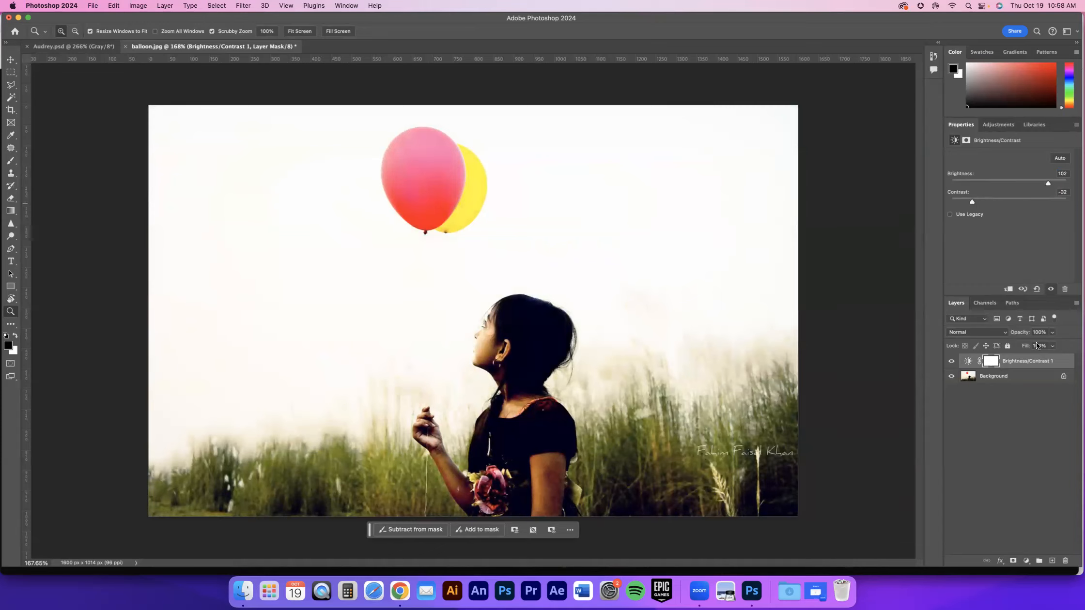
# Step: Try different opacities between 16% and 100% on the Brightness/Contrast layer and delete that layer
pyautogui.click(1052, 333)
pyautogui.moveTo(1033, 344); pyautogui.dragTo(1014, 344)
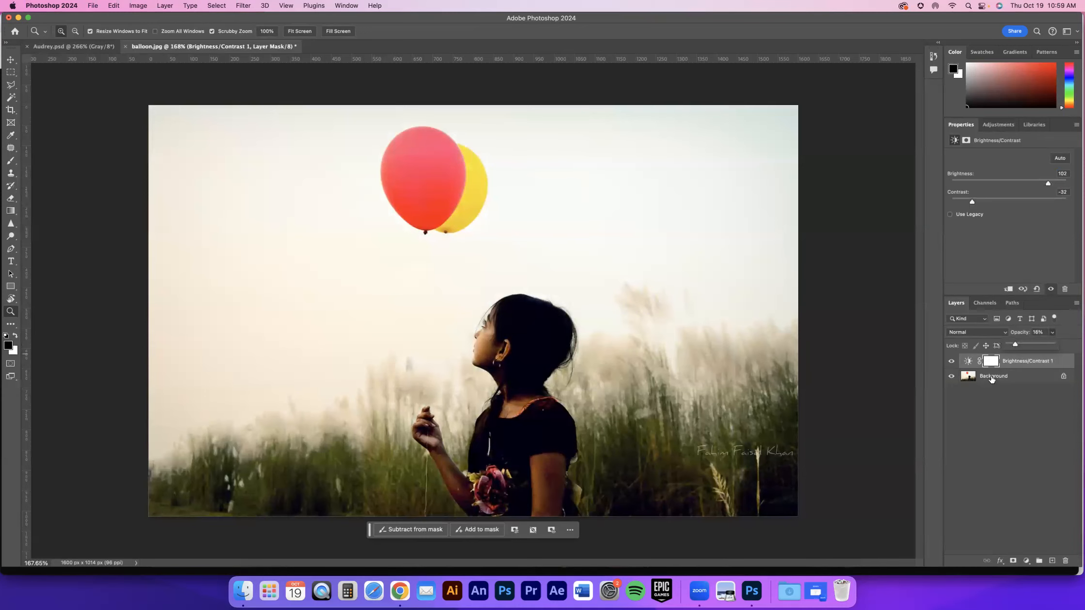
pyautogui.moveTo(1043, 344); pyautogui.dragTo(1073, 348)
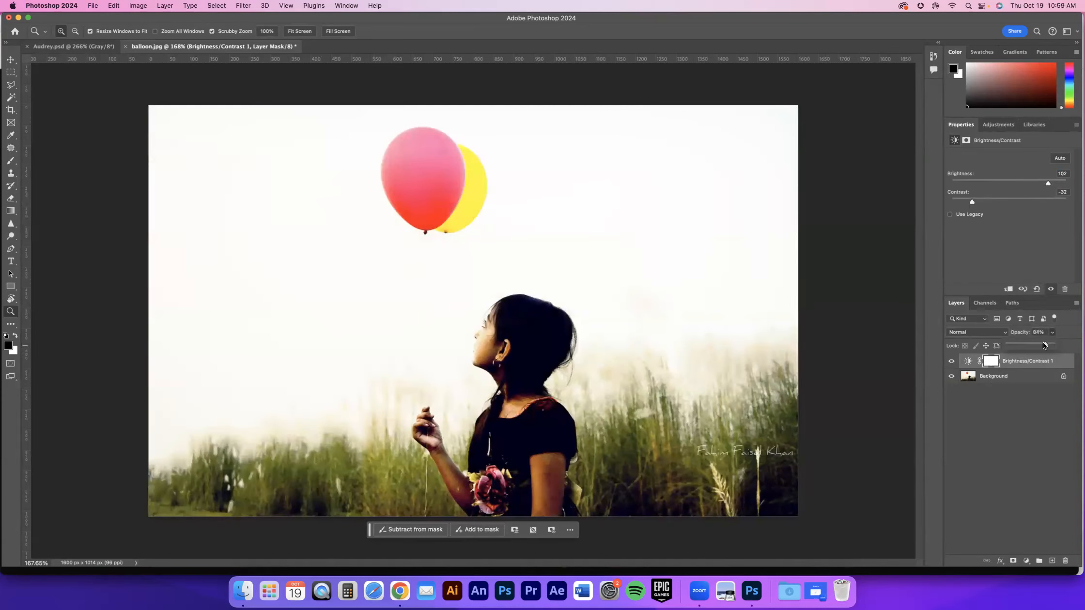
pyautogui.moveTo(1016, 345); pyautogui.dragTo(1012, 347)
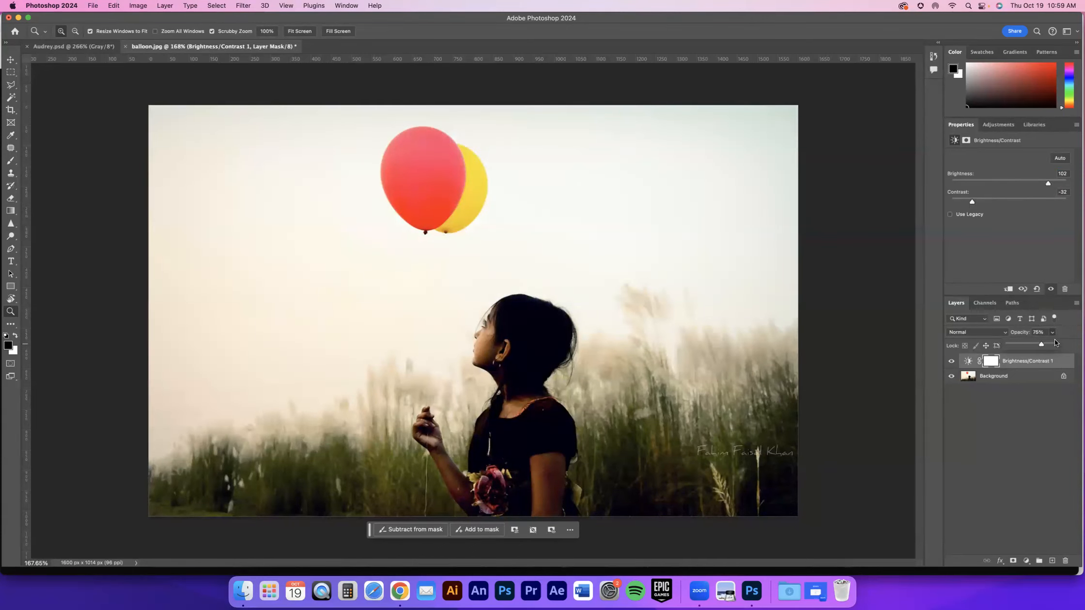
pyautogui.moveTo(1036, 340); pyautogui.dragTo(1078, 343)
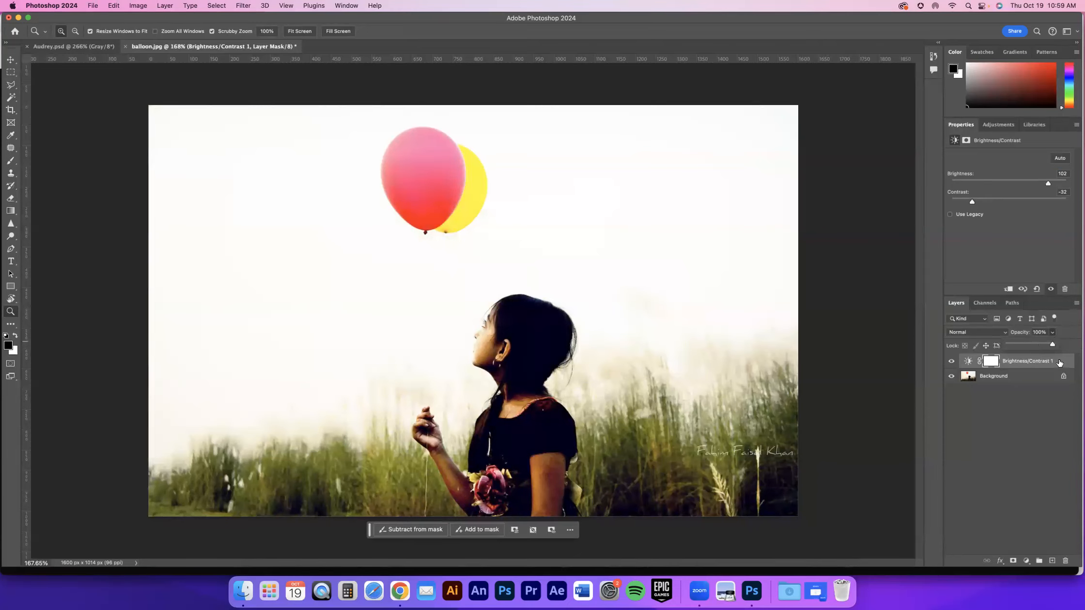
pyautogui.moveTo(1060, 364); pyautogui.dragTo(1066, 559)
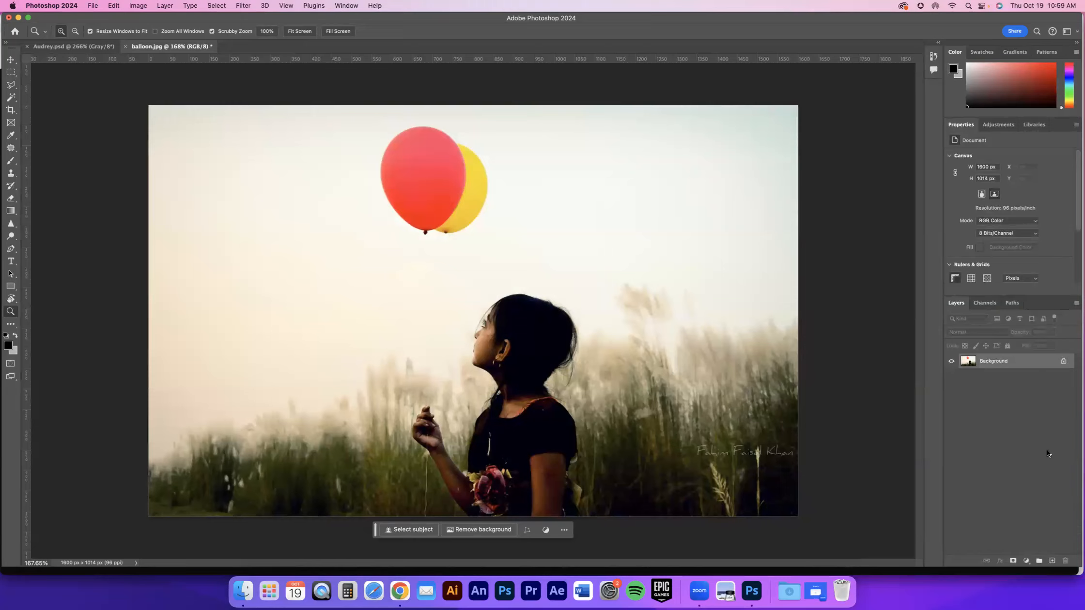
# Step: Try a Brightness/Contrast adjustment layer with the brightness at 150, and delete that layer
pyautogui.click(1026, 562)
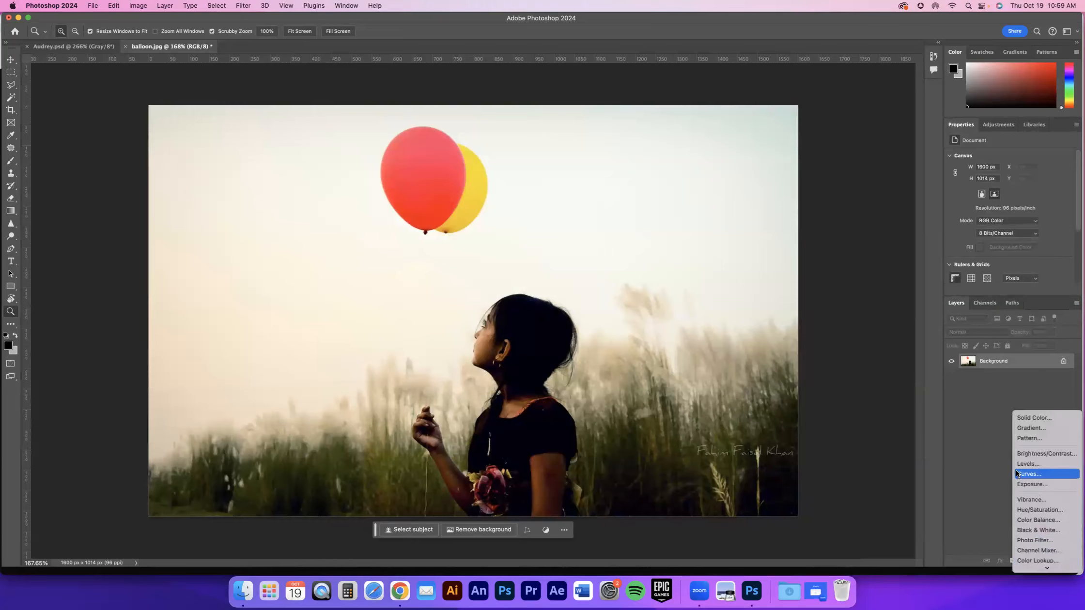
pyautogui.click(1019, 455)
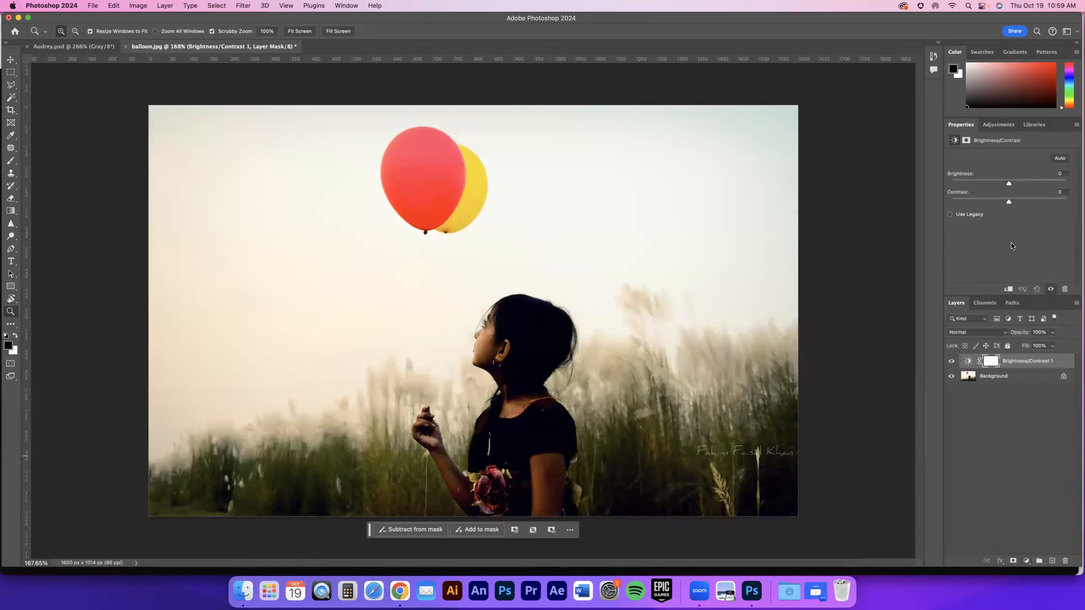
pyautogui.moveTo(1058, 184); pyautogui.dragTo(1078, 186)
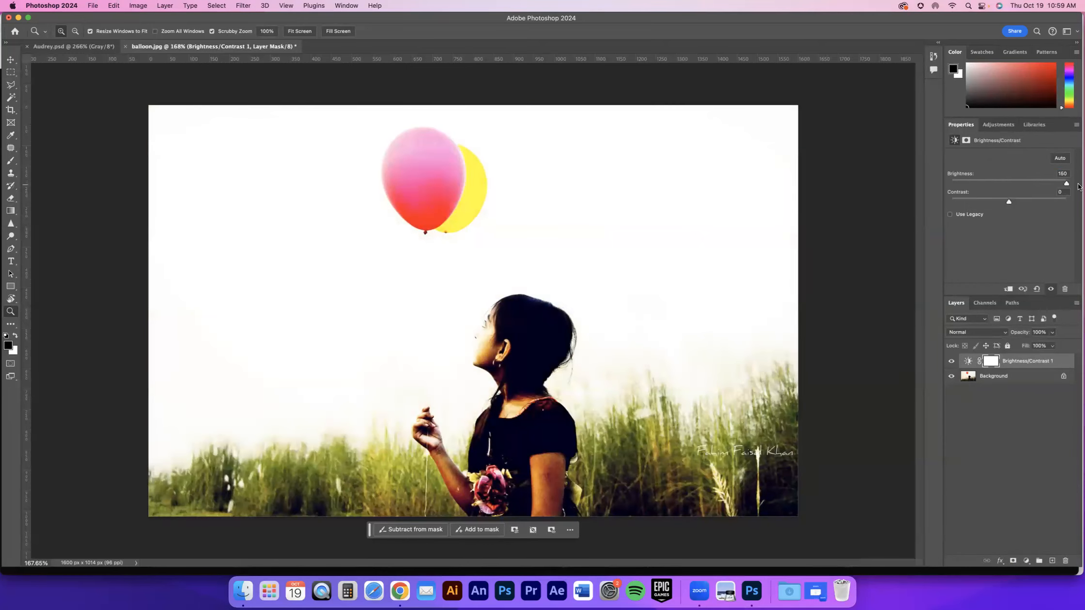
pyautogui.moveTo(1033, 362); pyautogui.dragTo(1064, 560)
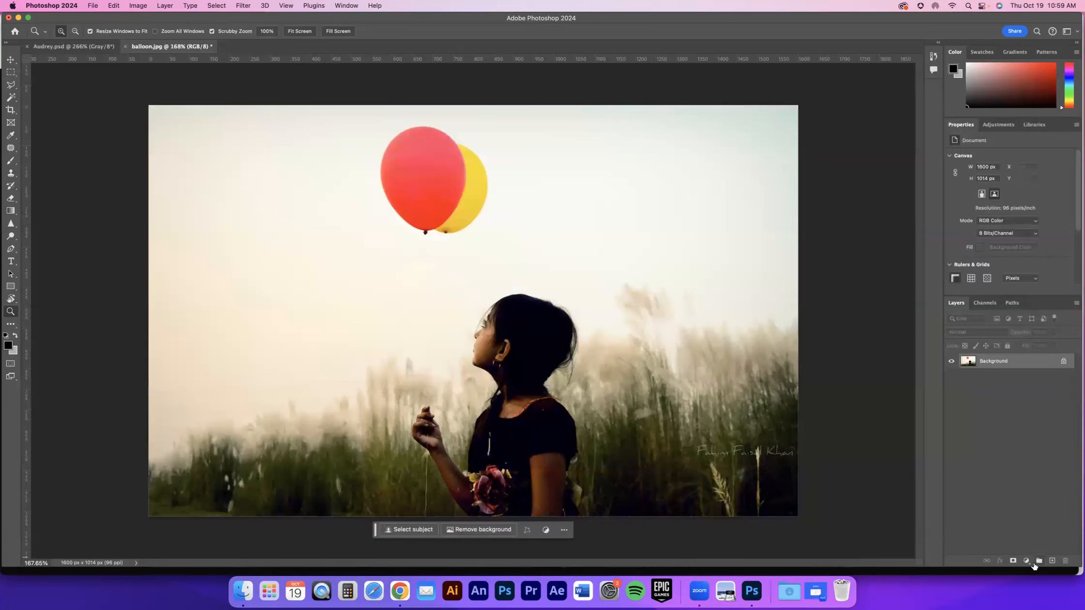
# Step: Try a Color Balance adjustment layer shifting the midtones toward red (+32), magenta and yellow (-60), and delete that layer
pyautogui.click(1026, 561)
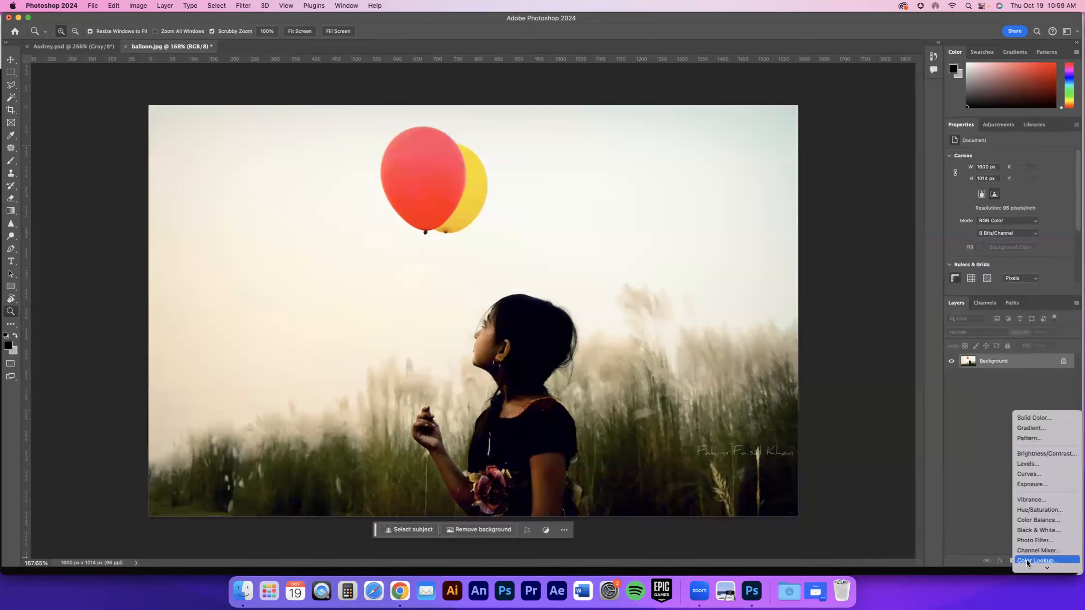
pyautogui.click(1026, 519)
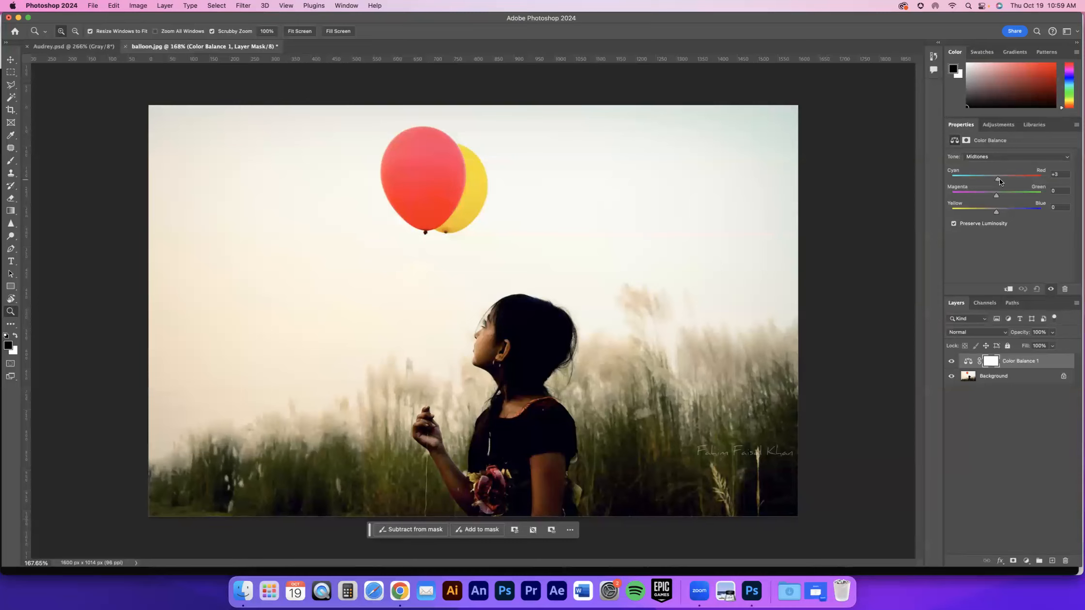
pyautogui.moveTo(1017, 178)
pyautogui.mouseDown()
pyautogui.moveTo(968, 178)
pyautogui.moveTo(987, 178)
pyautogui.moveTo(981, 194)
pyautogui.moveTo(1007, 194)
pyautogui.moveTo(989, 195)
pyautogui.moveTo(1012, 211)
pyautogui.moveTo(966, 214)
pyautogui.moveTo(1010, 178)
pyautogui.mouseUp()
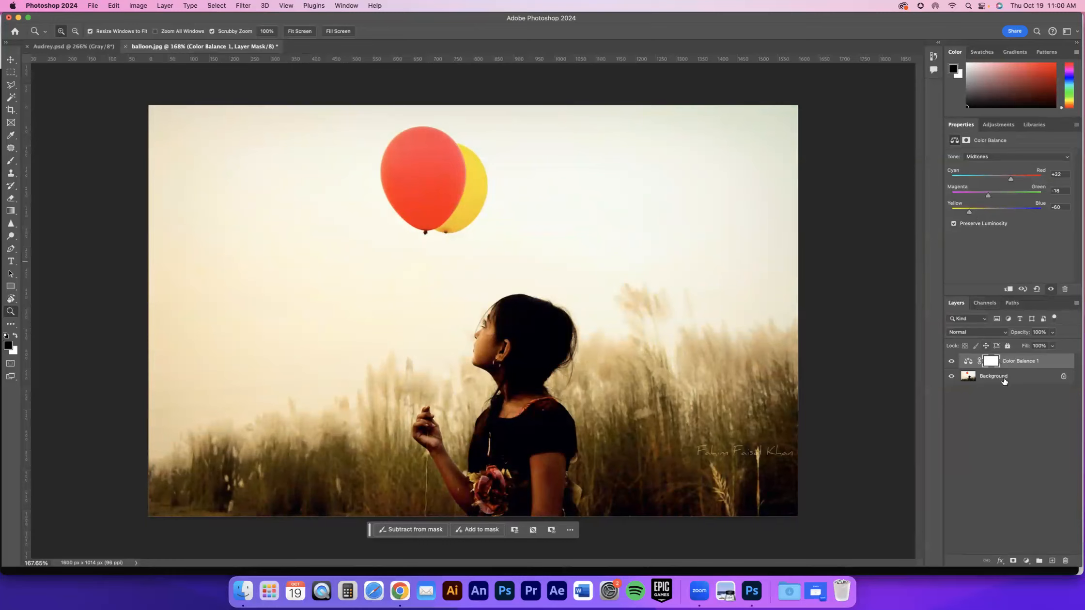
pyautogui.moveTo(1025, 362); pyautogui.dragTo(1064, 557)
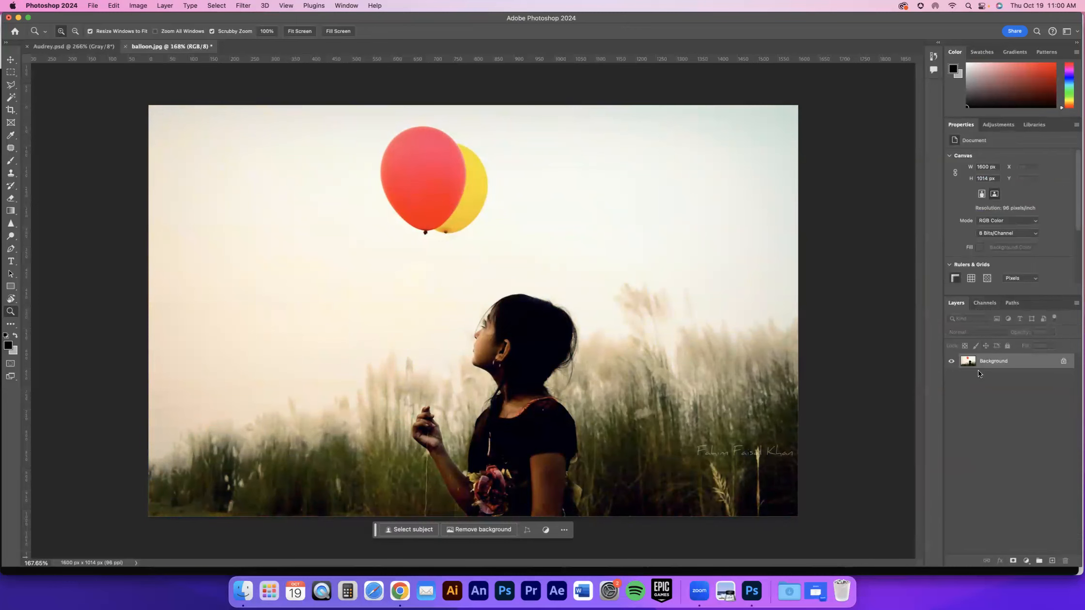
# Step: Add a Levels adjustment layer with RGB input levels of 9, 0.97 and 197
pyautogui.click(1026, 560)
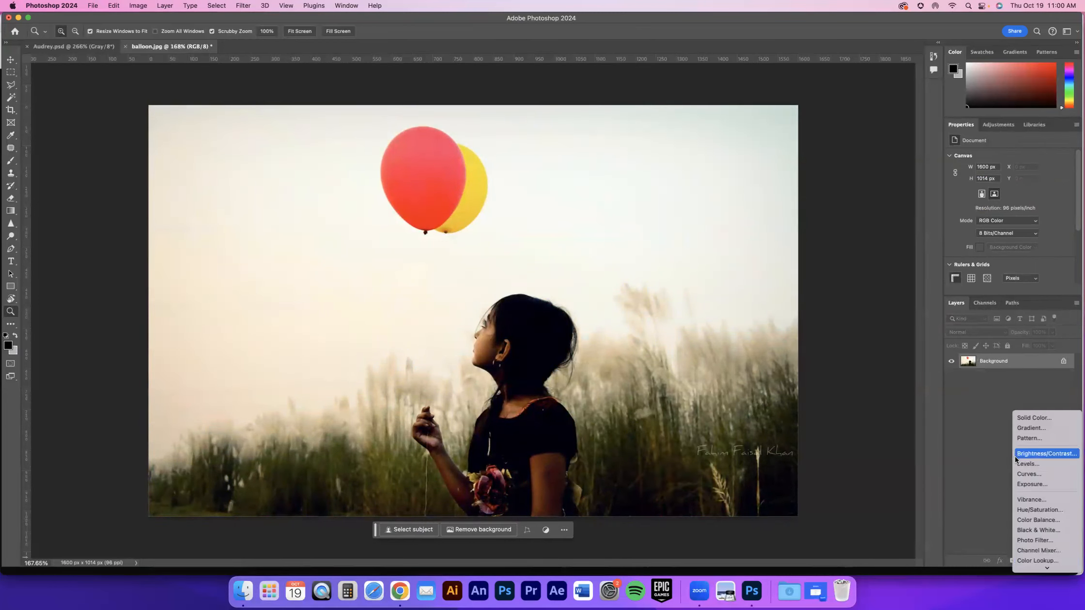
pyautogui.click(1025, 463)
pyautogui.moveTo(1011, 228); pyautogui.dragTo(967, 229)
pyautogui.moveTo(1067, 228); pyautogui.dragTo(1047, 228)
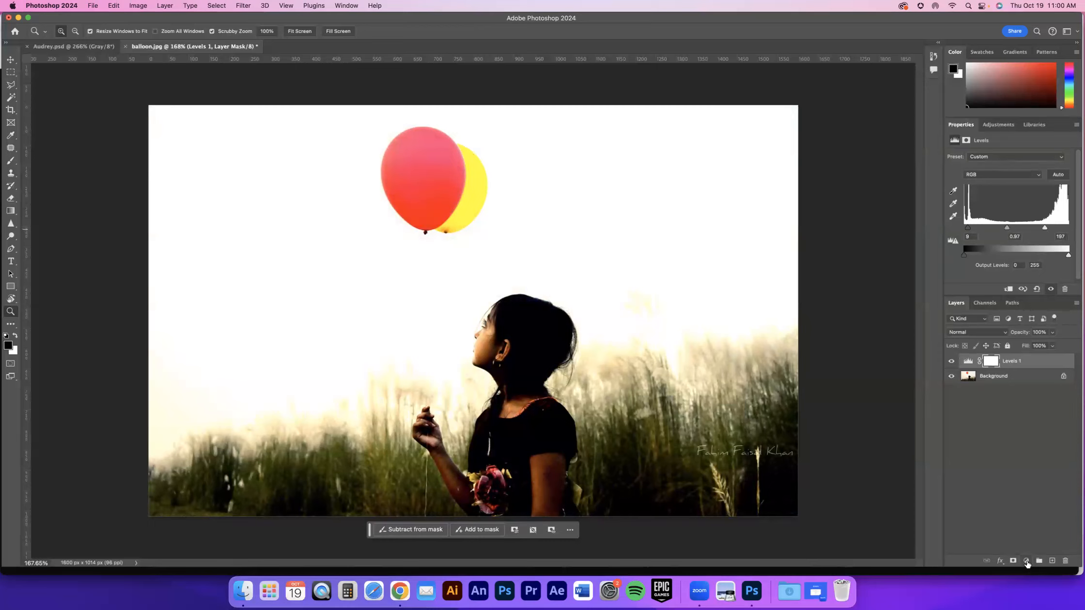
# Step: Add a Hue/Saturation adjustment layer with hue +145, saturation -24 and lightness +16
pyautogui.click(1026, 561)
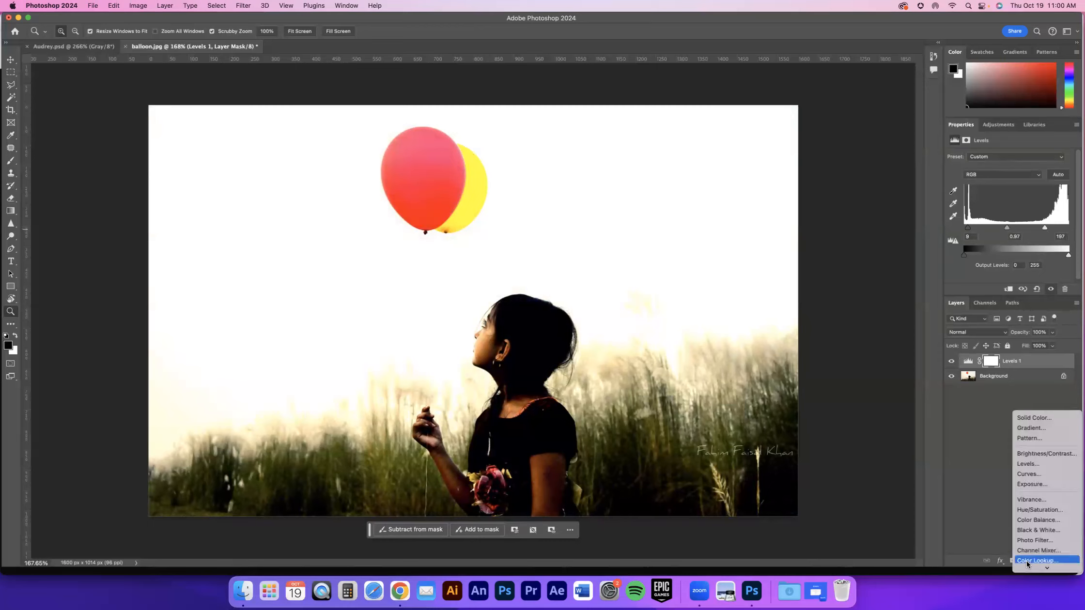
pyautogui.click(1034, 508)
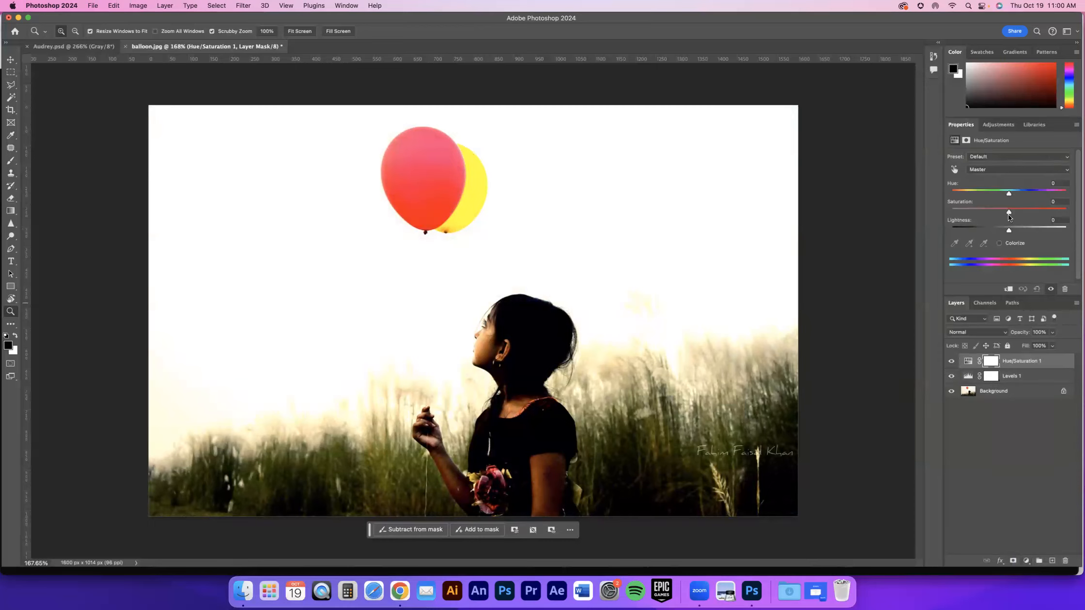
pyautogui.moveTo(1025, 211); pyautogui.dragTo(961, 194)
pyautogui.moveTo(1031, 211); pyautogui.dragTo(1017, 230)
pyautogui.moveTo(961, 194); pyautogui.dragTo(1060, 200)
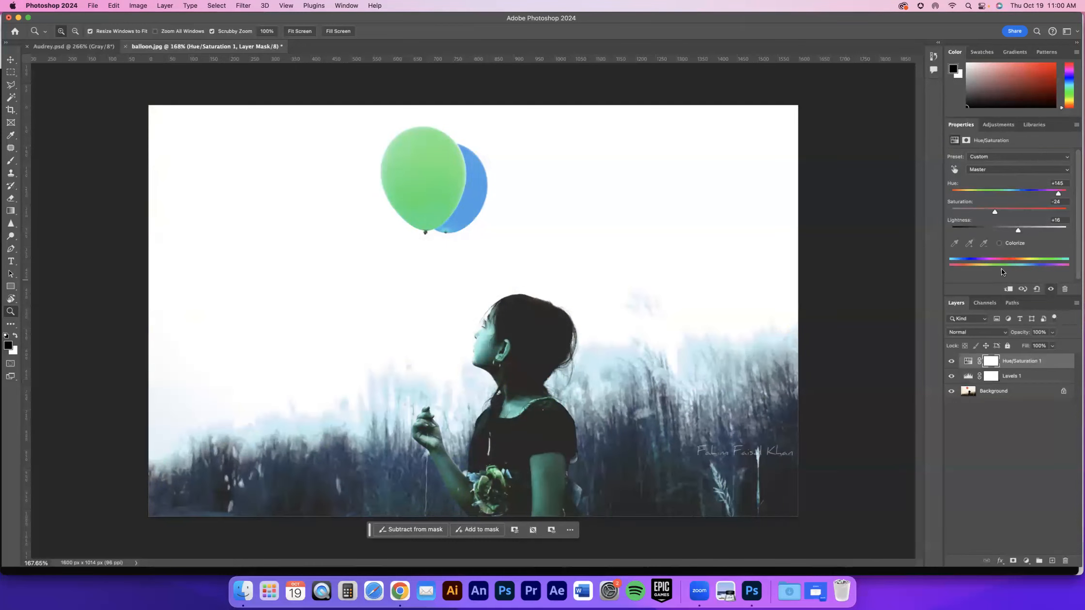
# Step: Toggle the visibility of the Hue/Saturation and Levels layers to compare their effects on the photo
pyautogui.click(951, 361)
pyautogui.click(951, 360)
pyautogui.click(950, 376)
pyautogui.click(951, 376)
pyautogui.click(952, 360)
pyautogui.click(951, 361)
# Step: Add a Black & White adjustment layer on top and lower its opacity to about 20%
pyautogui.click(1026, 560)
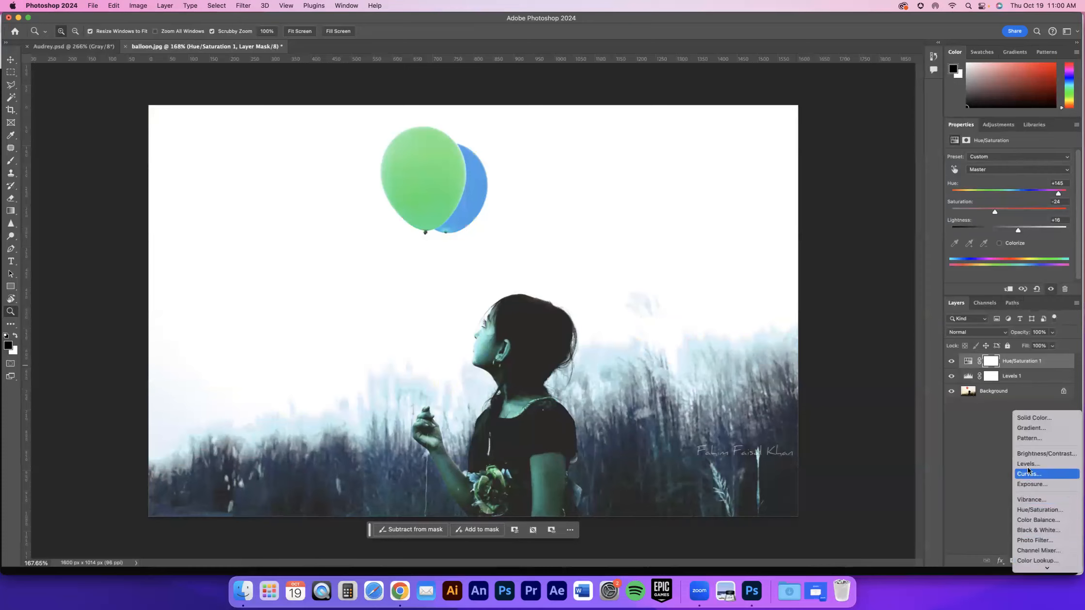
pyautogui.click(1037, 530)
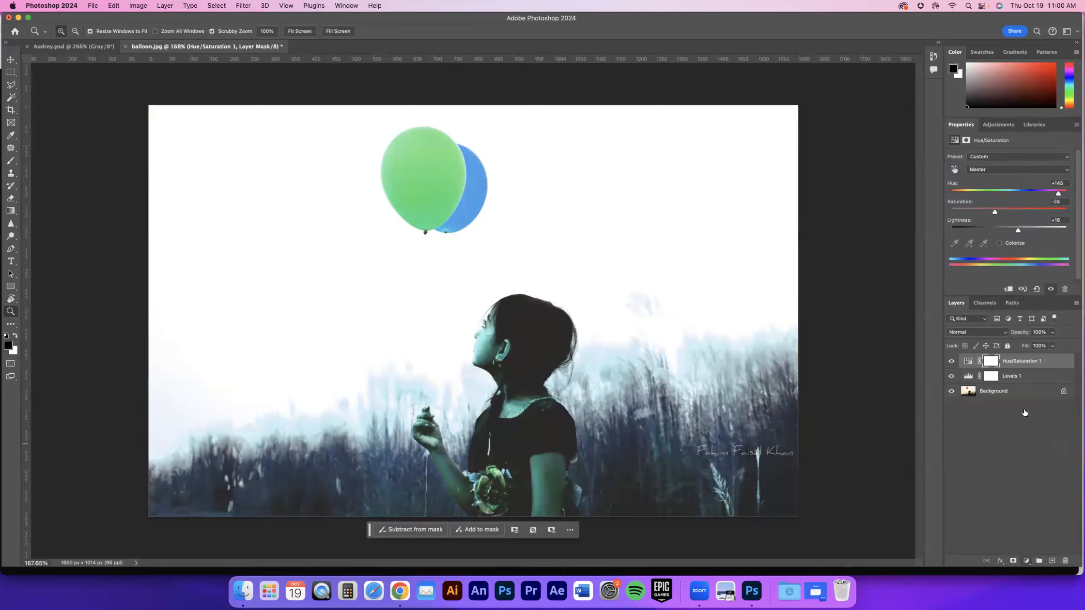
pyautogui.click(1052, 333)
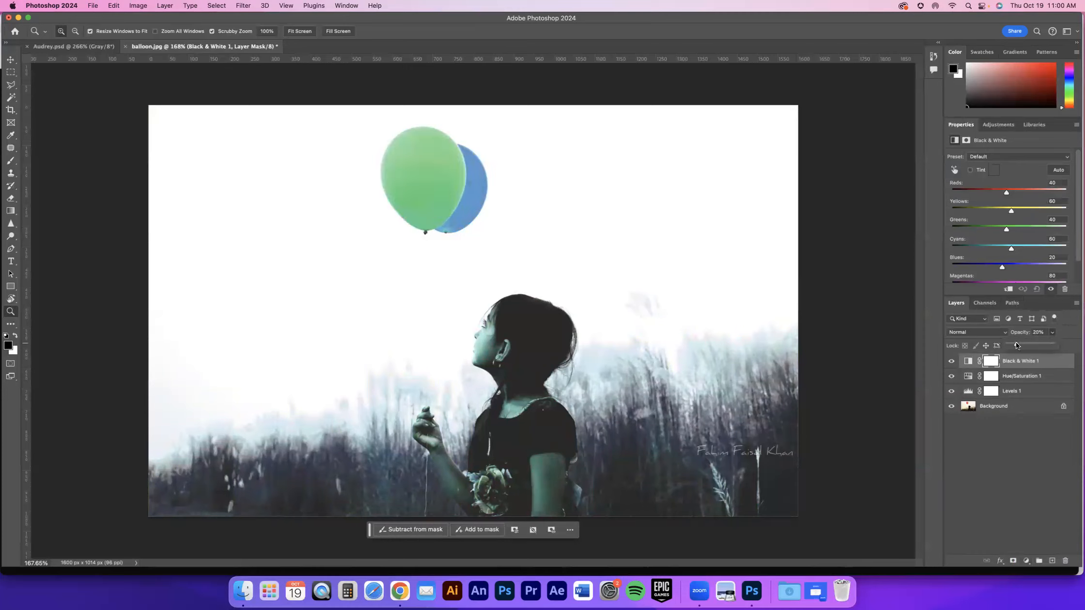
# Step: Toggle the three adjustment layers to compare their effects, ending with only the Background layer shown
pyautogui.click(951, 361)
pyautogui.click(952, 361)
pyautogui.click(951, 376)
pyautogui.click(950, 362)
pyautogui.click(951, 361)
pyautogui.click(951, 390)
pyautogui.click(951, 376)
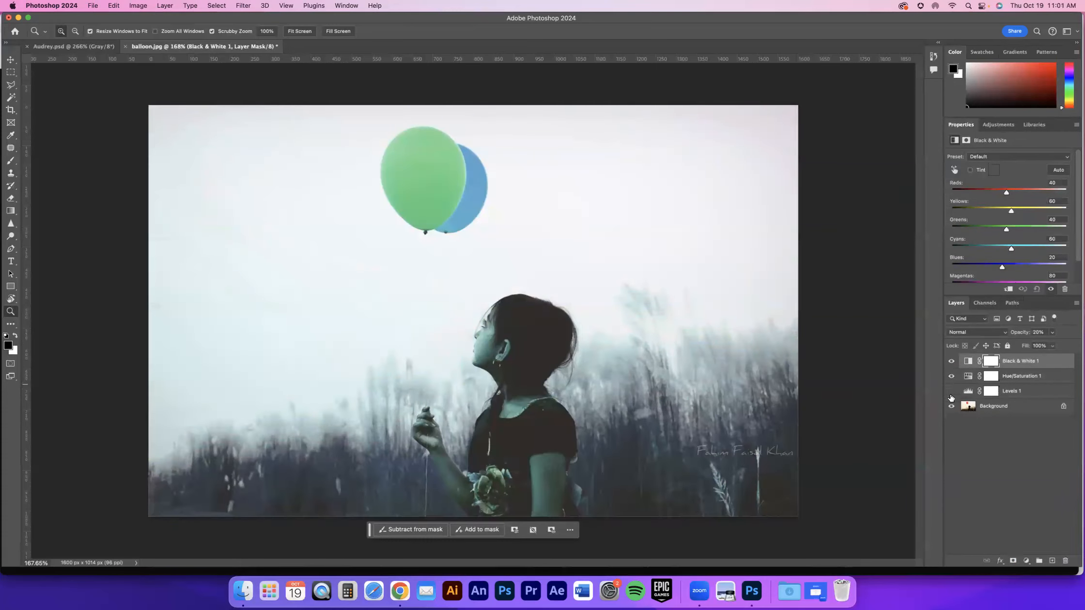
pyautogui.click(951, 361)
pyautogui.click(951, 376)
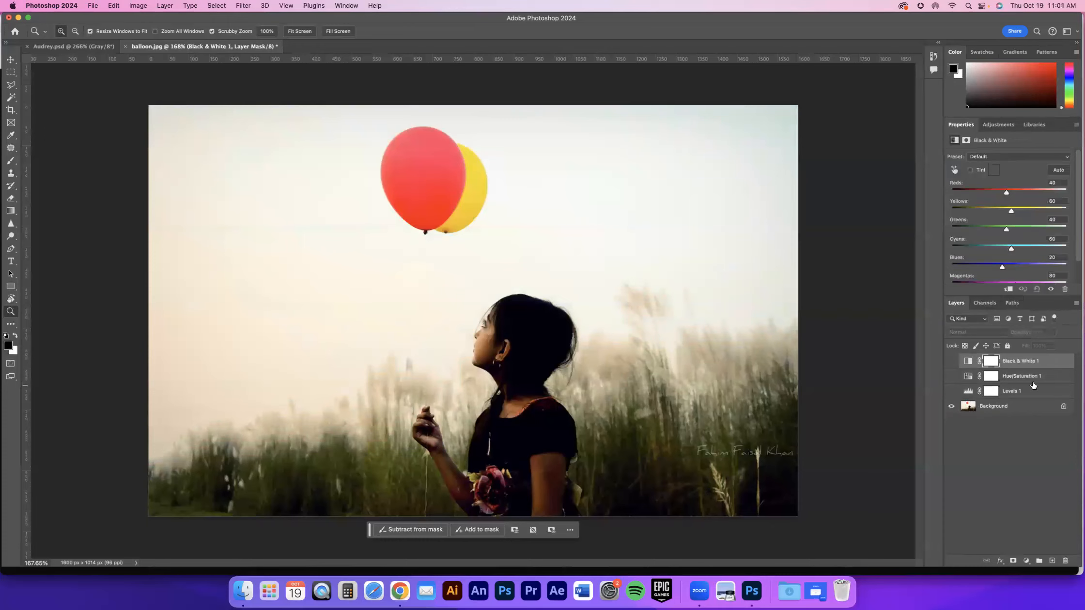
# Step: Show the Levels layer and set its opacity to 45%
pyautogui.click(951, 391)
pyautogui.click(1006, 381)
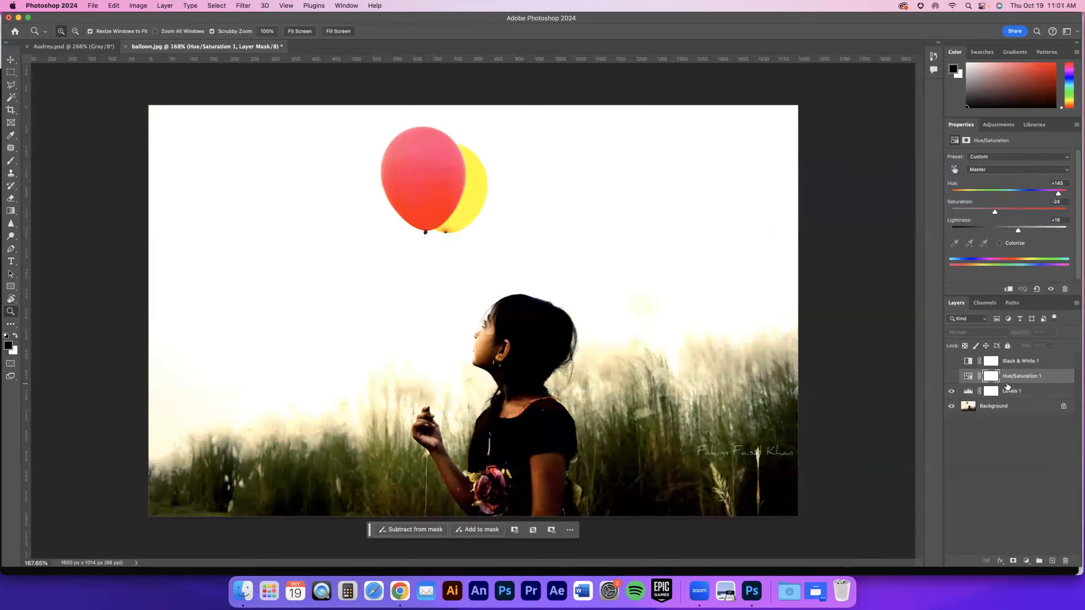
pyautogui.click(1008, 393)
pyautogui.click(1052, 332)
pyautogui.moveTo(1028, 345); pyautogui.dragTo(1027, 345)
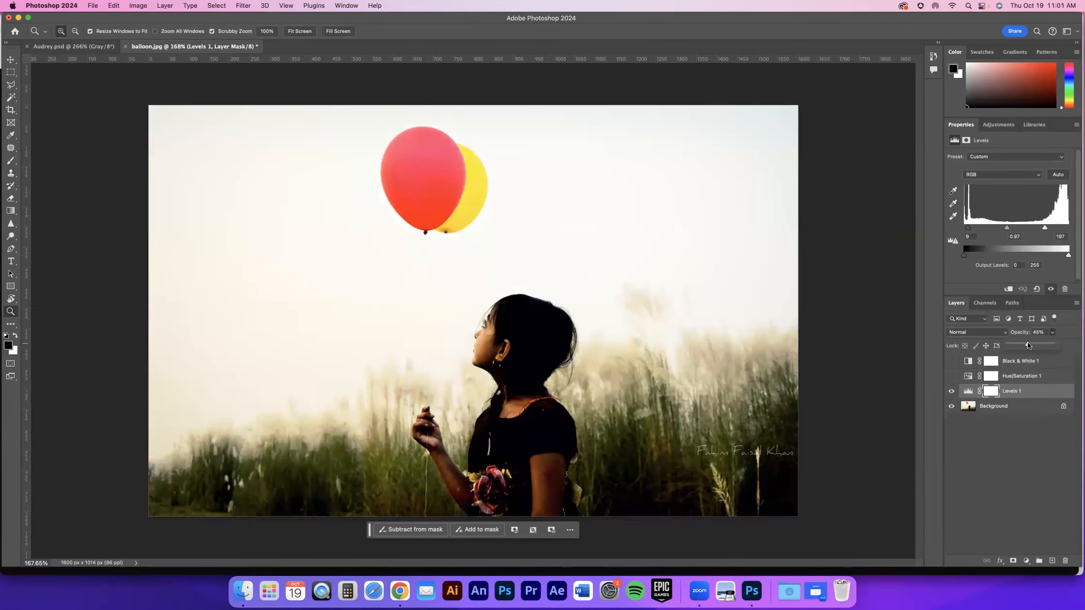
# Step: Show the Hue/Saturation layer and reduce its opacity
pyautogui.click(951, 376)
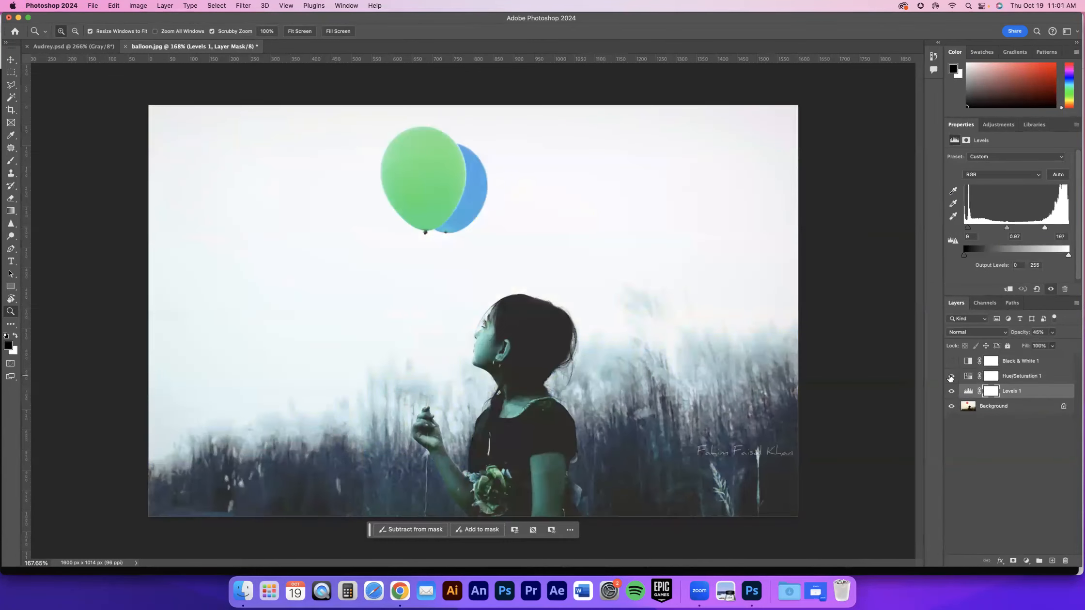
pyautogui.click(1013, 378)
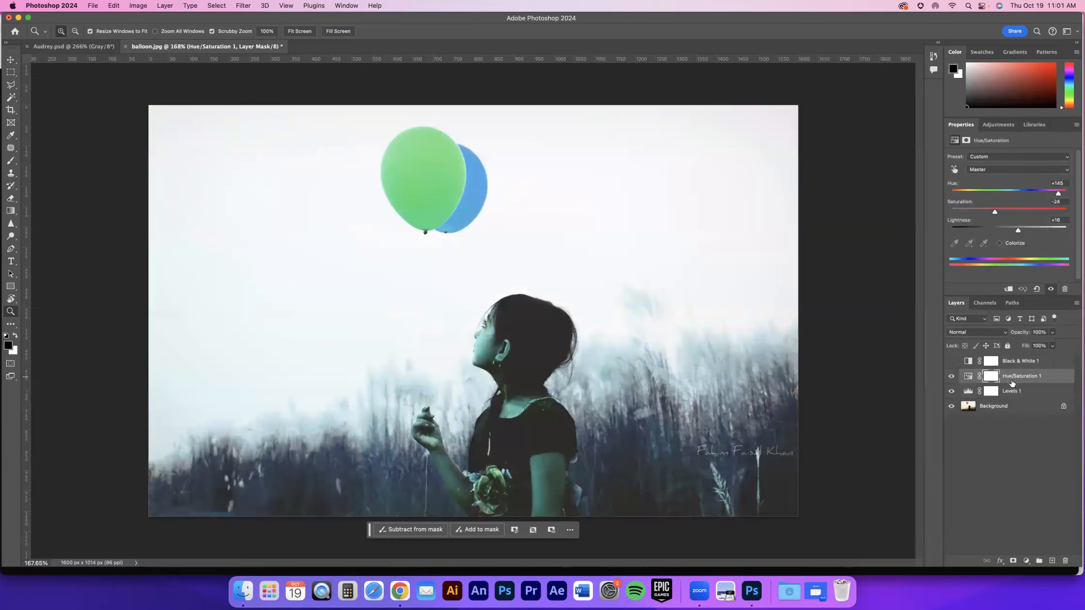
pyautogui.click(1052, 333)
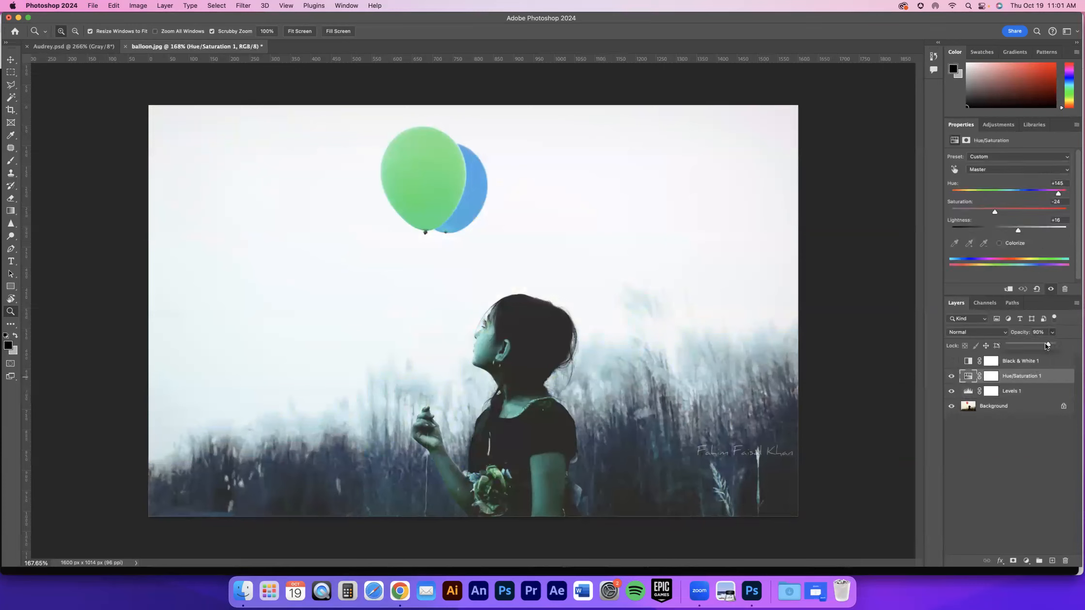
# Step: Show the Black & White layer and set its opacity to 5%
pyautogui.click(952, 362)
pyautogui.click(1021, 363)
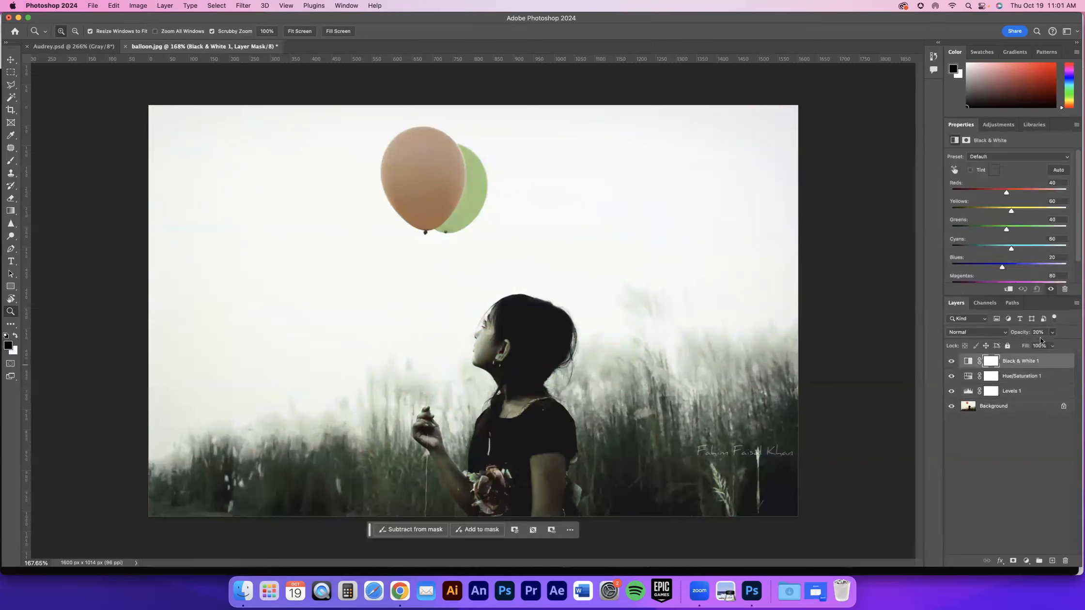
pyautogui.moveTo(1044, 333); pyautogui.dragTo(1019, 329)
pyautogui.write('5')
pyautogui.press('Return')
# Step: Hide the Levels, Hue/Saturation and Black & White layers to compare the result with the original photo
pyautogui.click(951, 375)
pyautogui.click(951, 376)
pyautogui.click(952, 391)
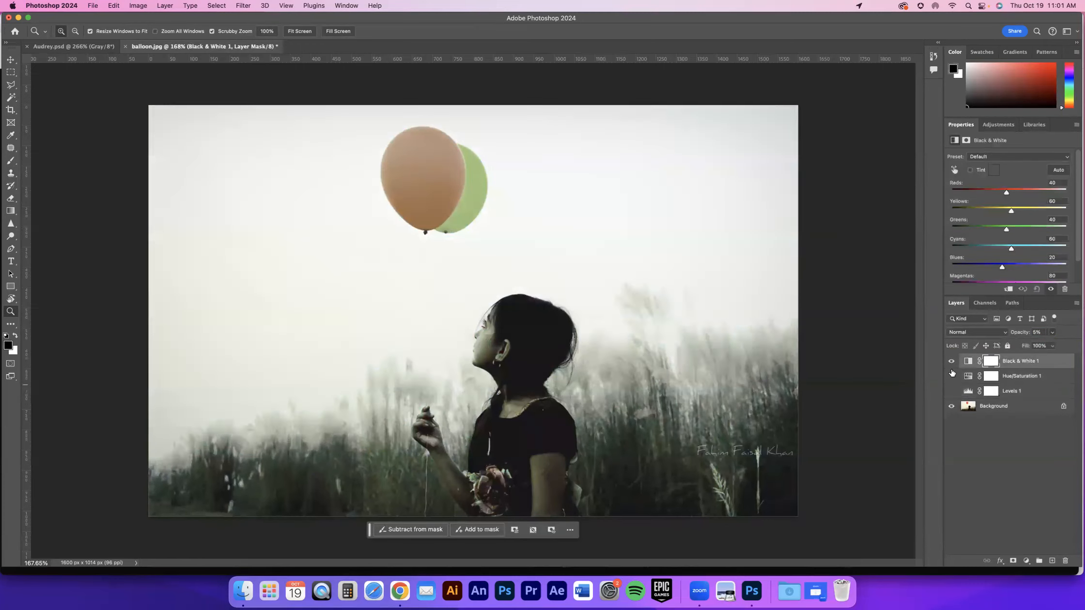
pyautogui.click(951, 376)
pyautogui.click(951, 361)
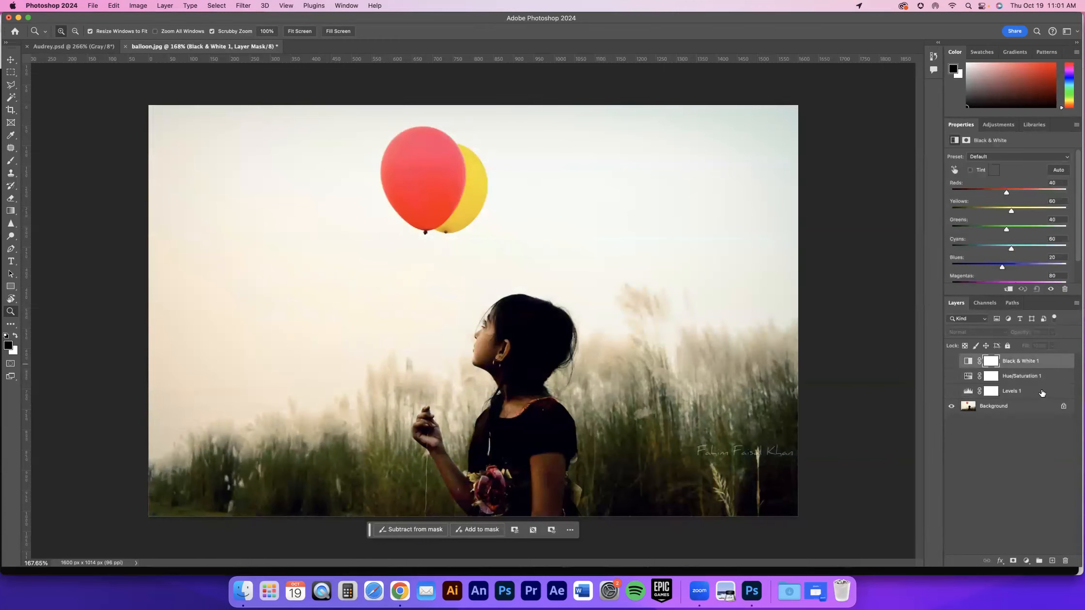
# Step: Delete the Levels, Hue/Saturation and Black & White adjustment layers, leaving only the Background layer
pyautogui.moveTo(1051, 393); pyautogui.dragTo(1065, 561)
pyautogui.moveTo(1036, 373); pyautogui.dragTo(1065, 561)
pyautogui.moveTo(1035, 363); pyautogui.dragTo(1065, 561)
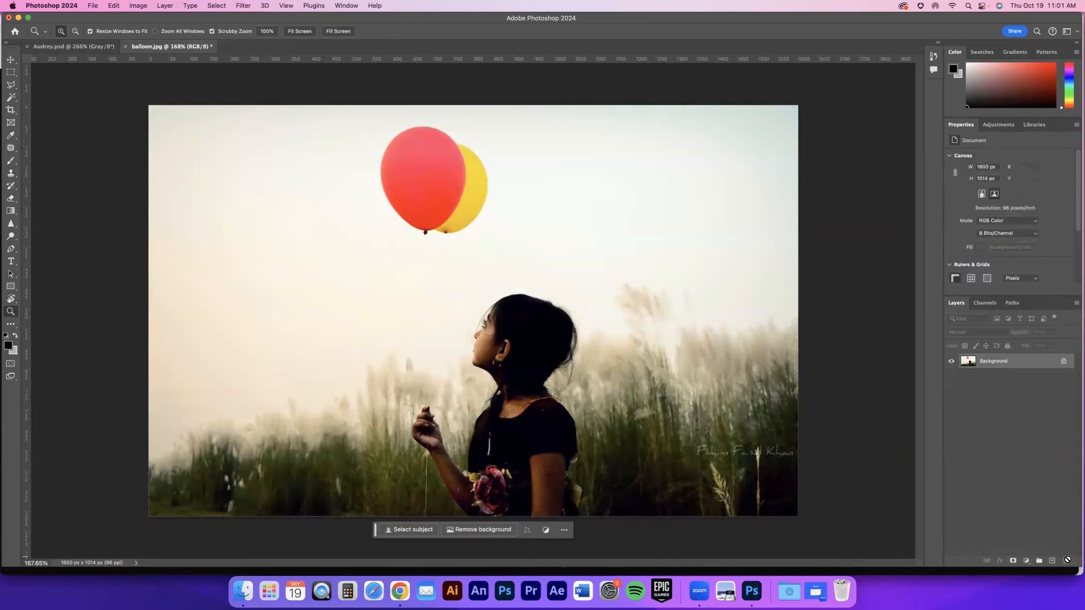
# Step: Add a Black & White adjustment layer above the Background and apply the Blue Filter preset
pyautogui.click(1026, 560)
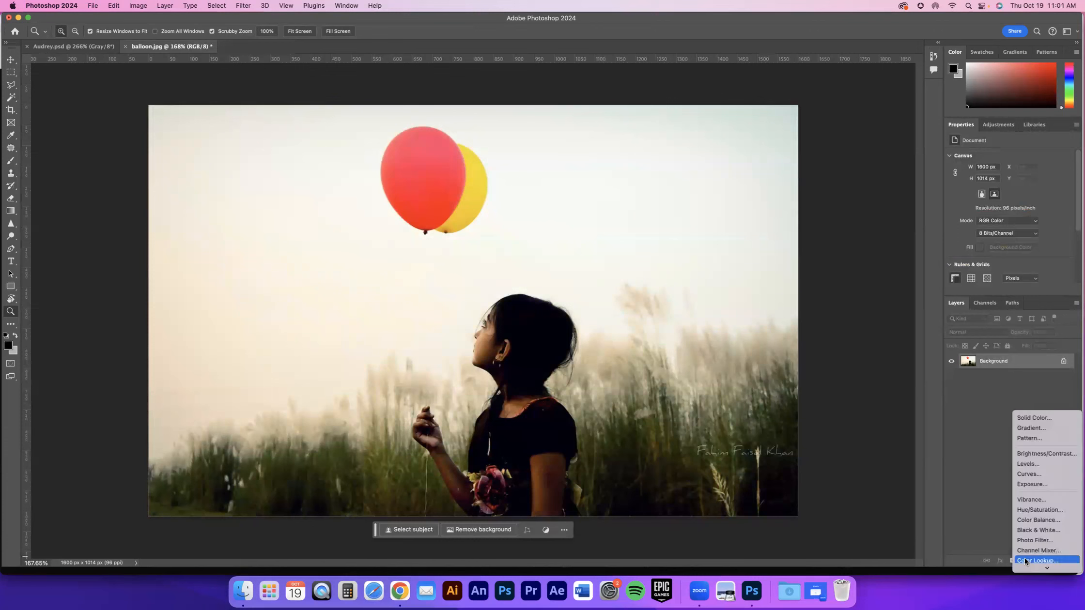
pyautogui.click(1037, 531)
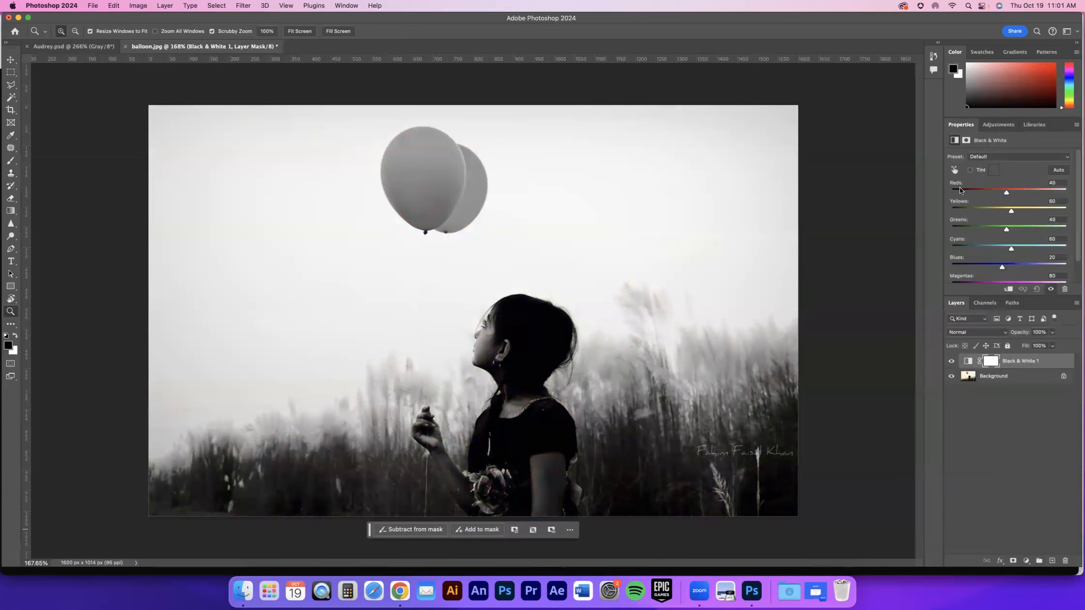
pyautogui.click(981, 157)
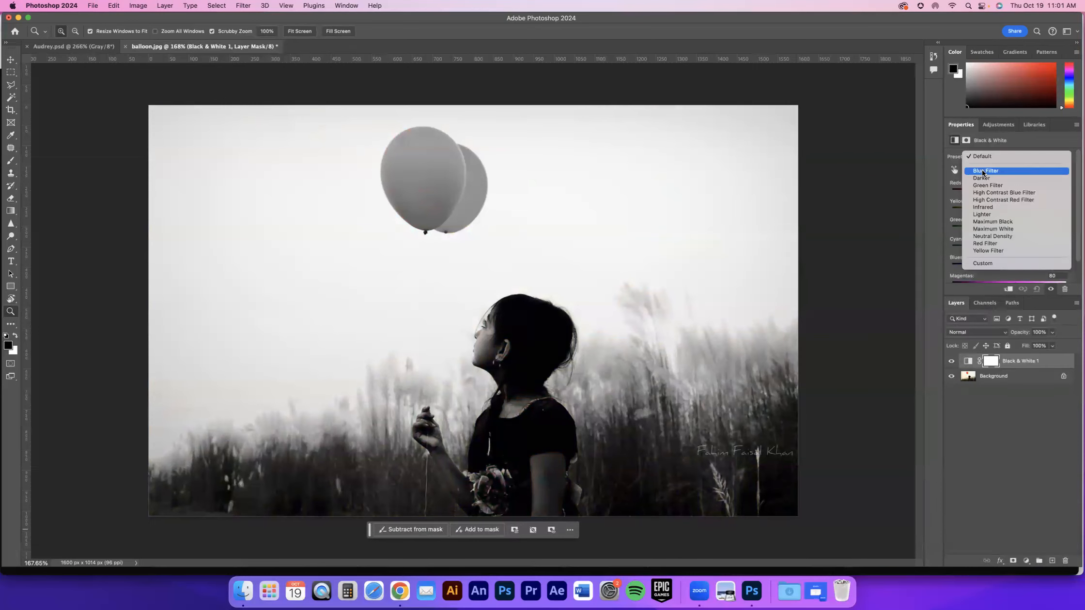
pyautogui.click(981, 169)
# Step: Try the Darker, Green Filter, High Contrast Blue Filter and High Contrast Red Filter presets on the Black & White adjustment
pyautogui.click(988, 155)
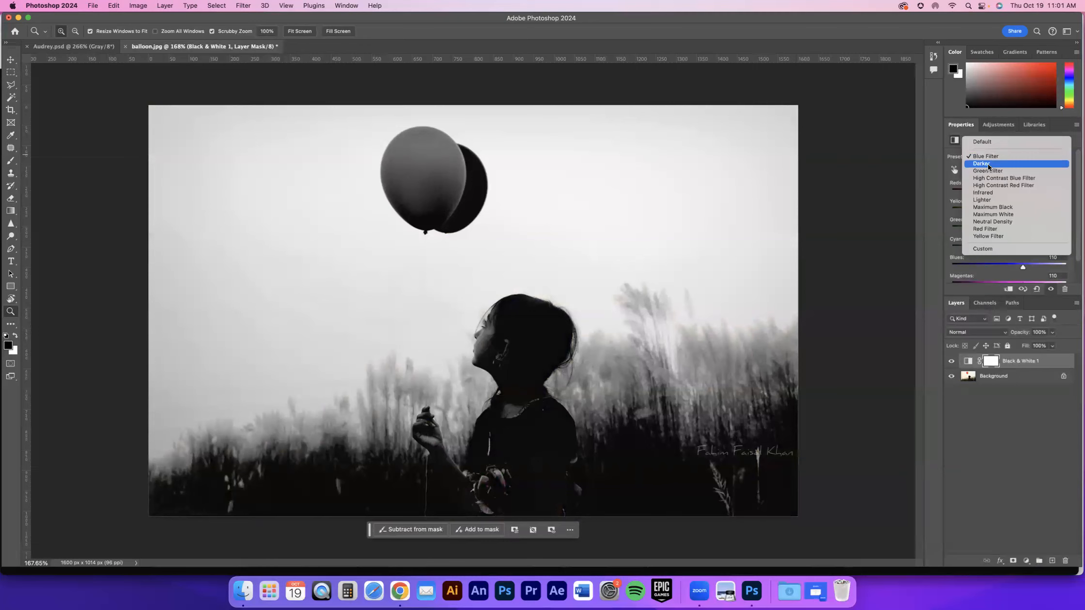
pyautogui.click(988, 164)
pyautogui.click(1005, 156)
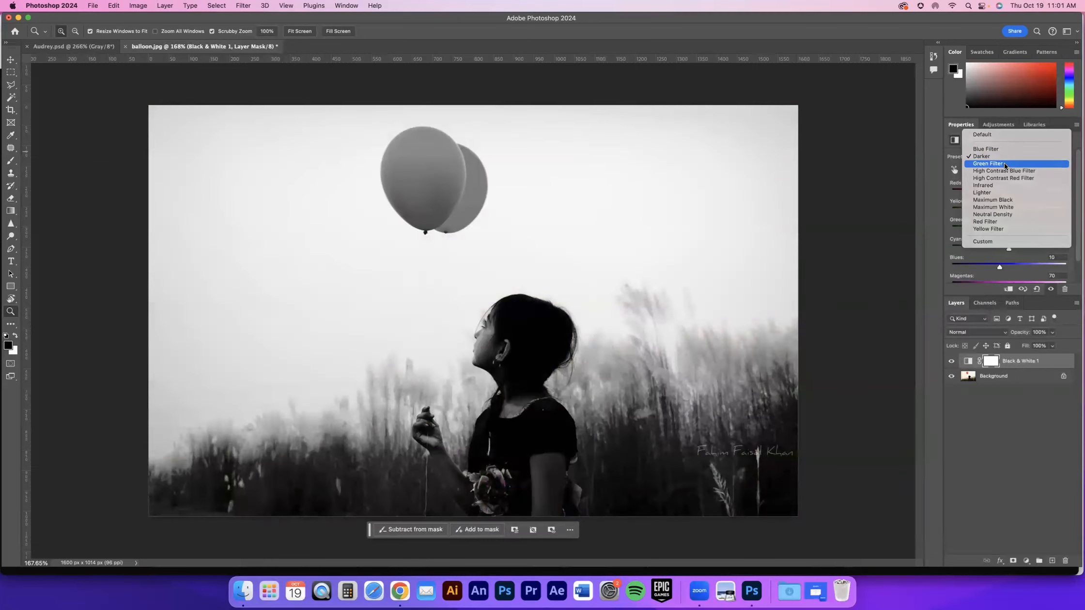
pyautogui.click(1004, 163)
pyautogui.click(1002, 156)
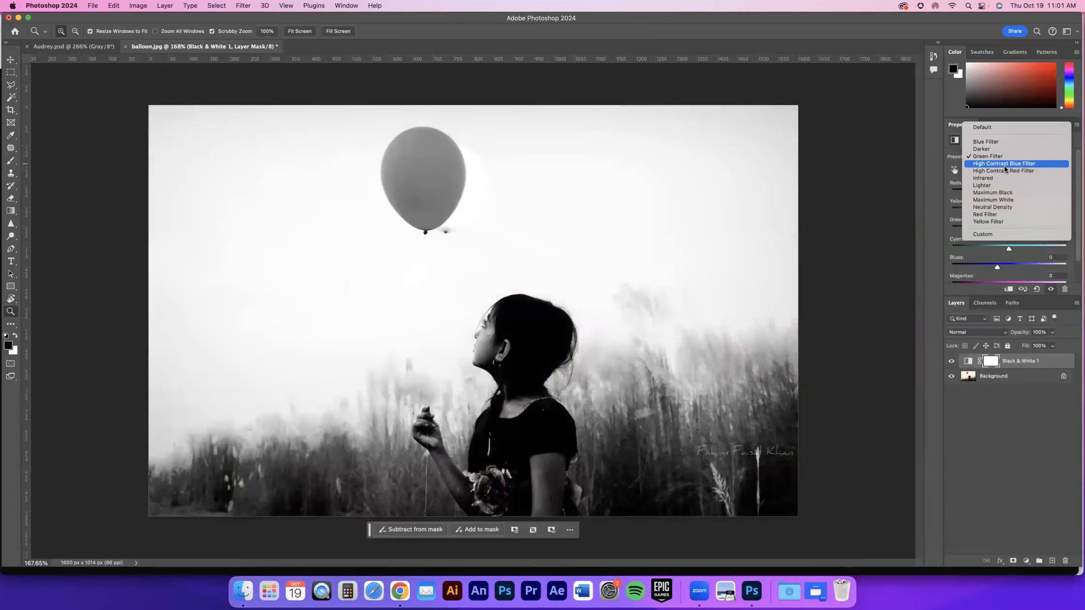
pyautogui.click(1004, 165)
pyautogui.click(1001, 157)
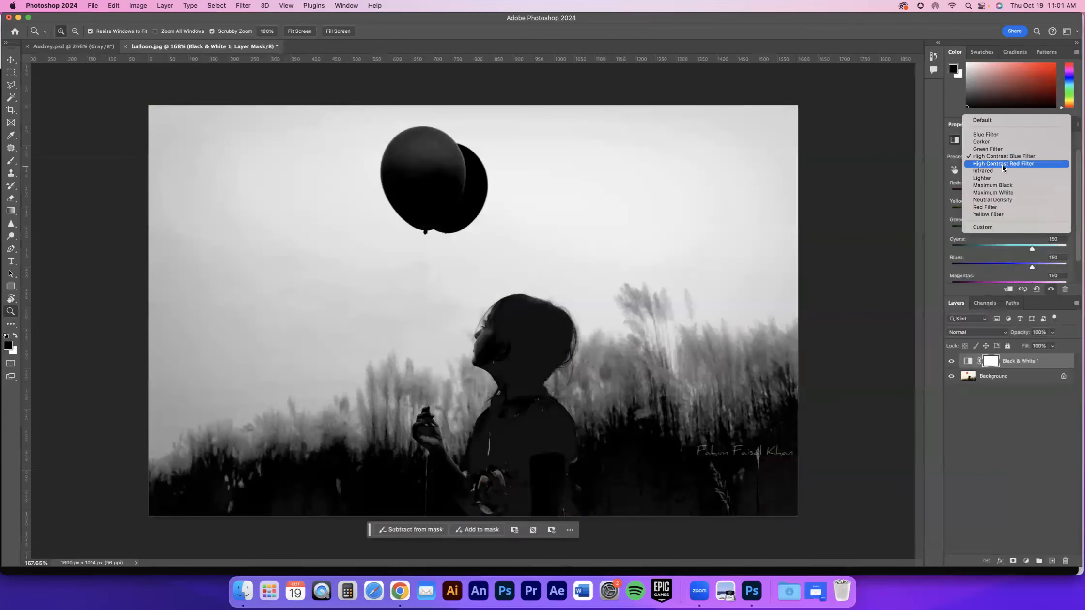
pyautogui.click(1002, 165)
# Step: Try the Darker and Neutral Density presets, and return the Black & White adjustment to the Default preset
pyautogui.click(1008, 155)
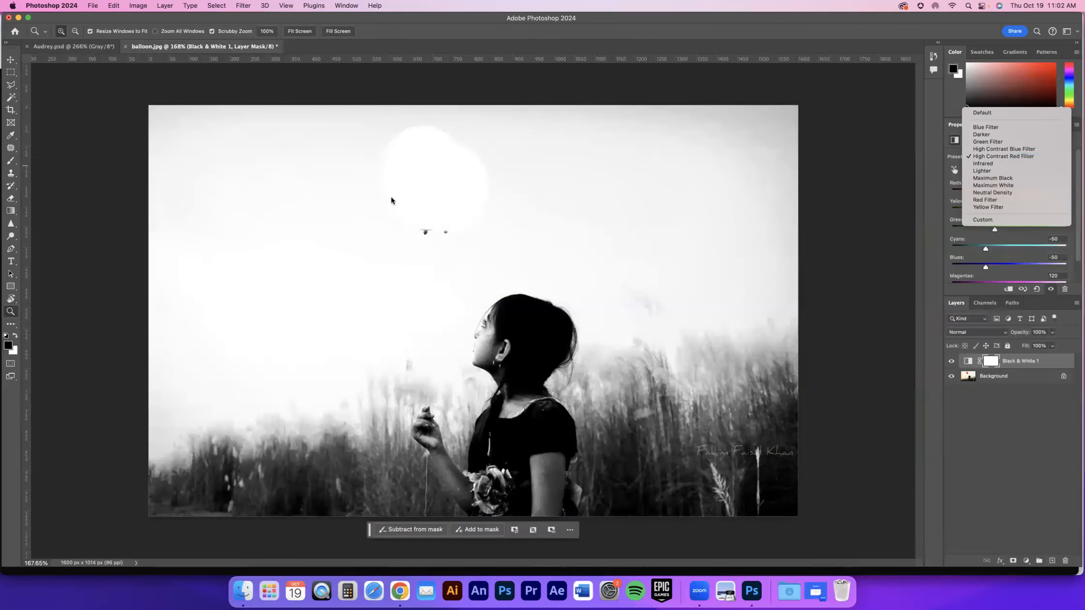
pyautogui.click(1000, 134)
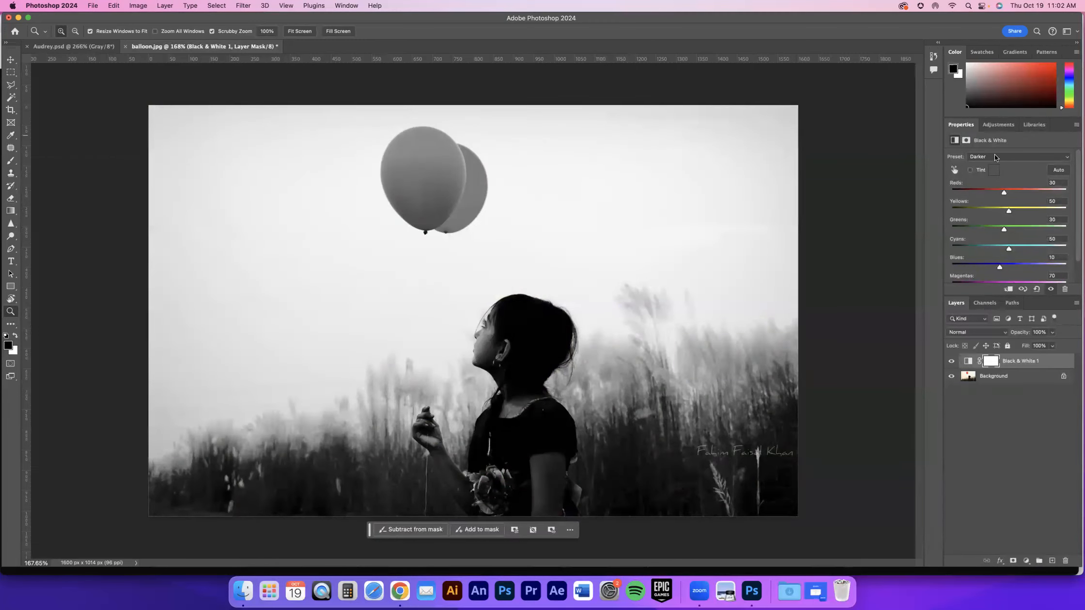
pyautogui.click(995, 155)
pyautogui.click(1000, 214)
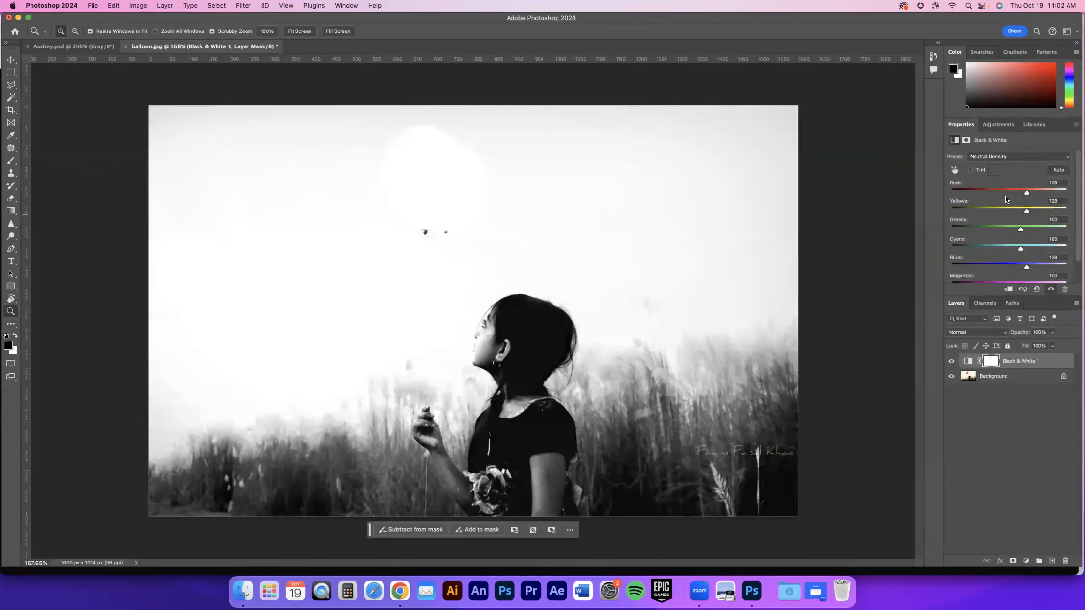
pyautogui.click(985, 156)
pyautogui.click(980, 76)
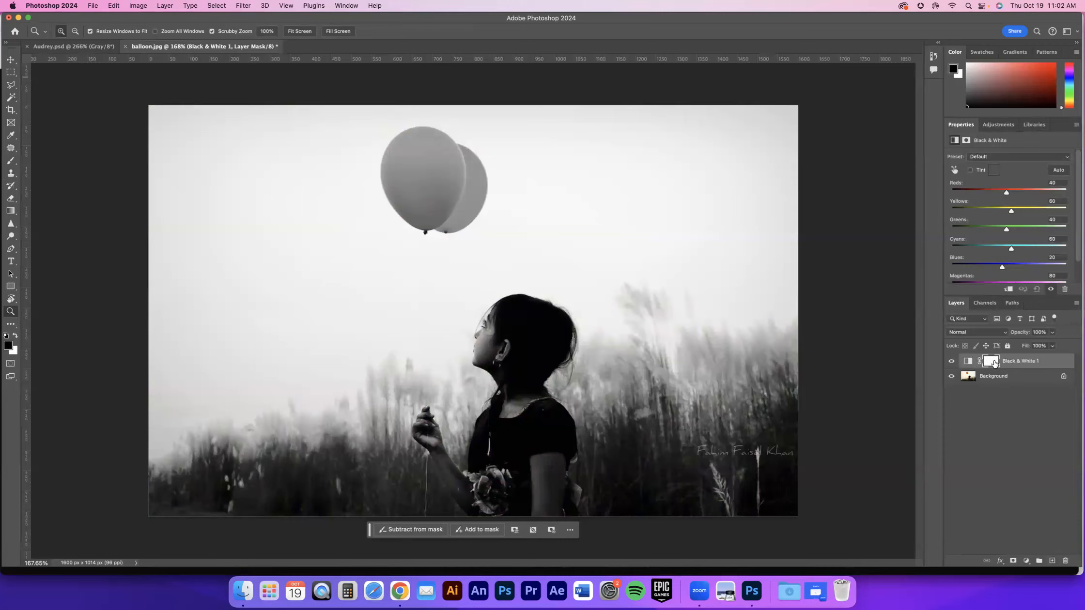
# Step: Add a Brightness/Contrast adjustment layer above the Black & White layer and delete it again
pyautogui.click(968, 363)
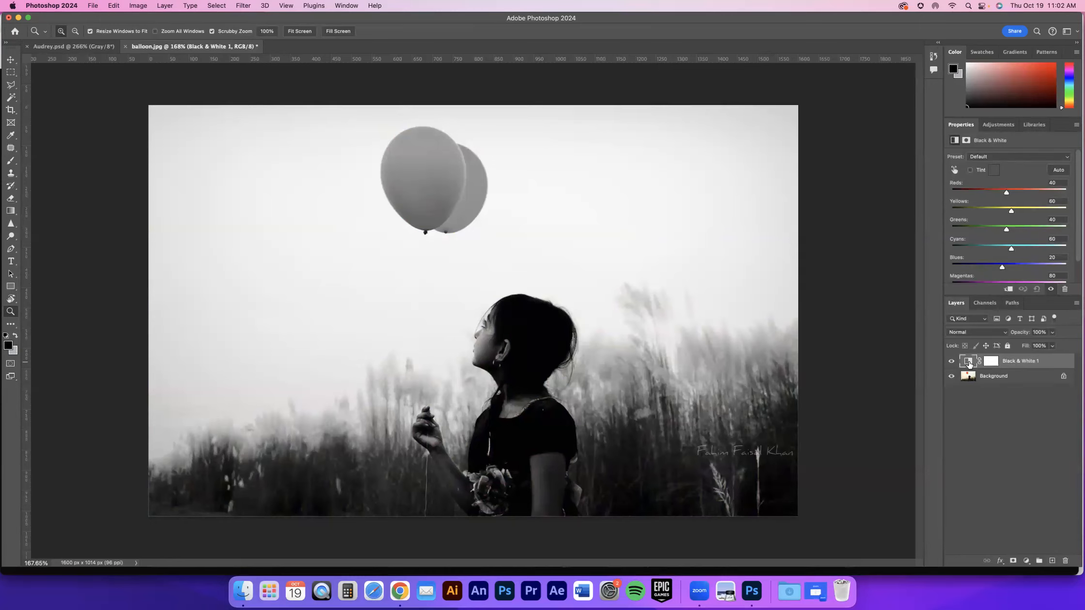
pyautogui.click(1026, 560)
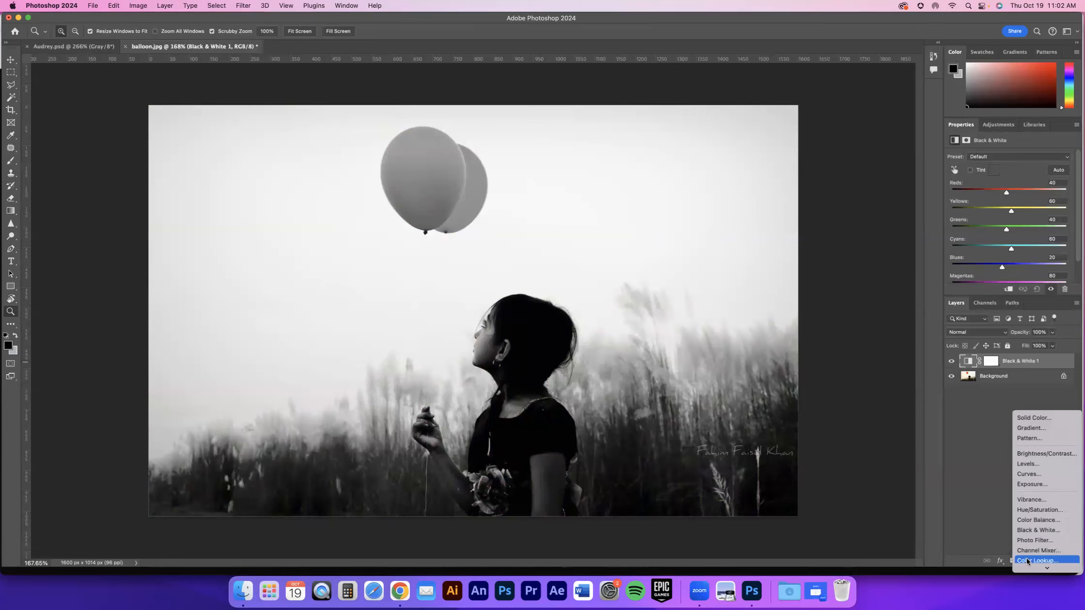
pyautogui.click(1035, 454)
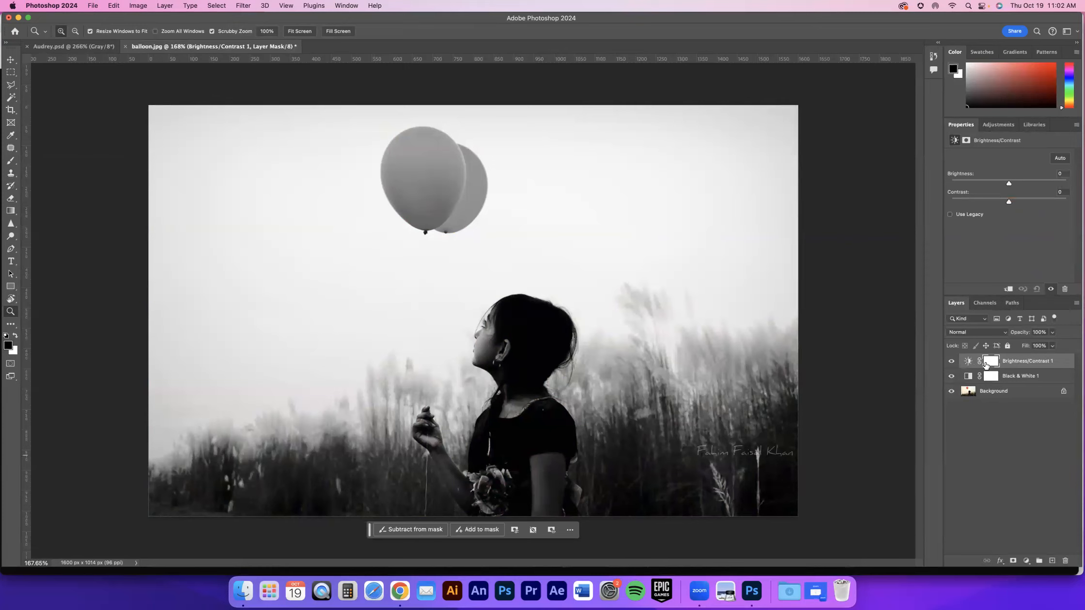
pyautogui.moveTo(987, 364); pyautogui.dragTo(1066, 560)
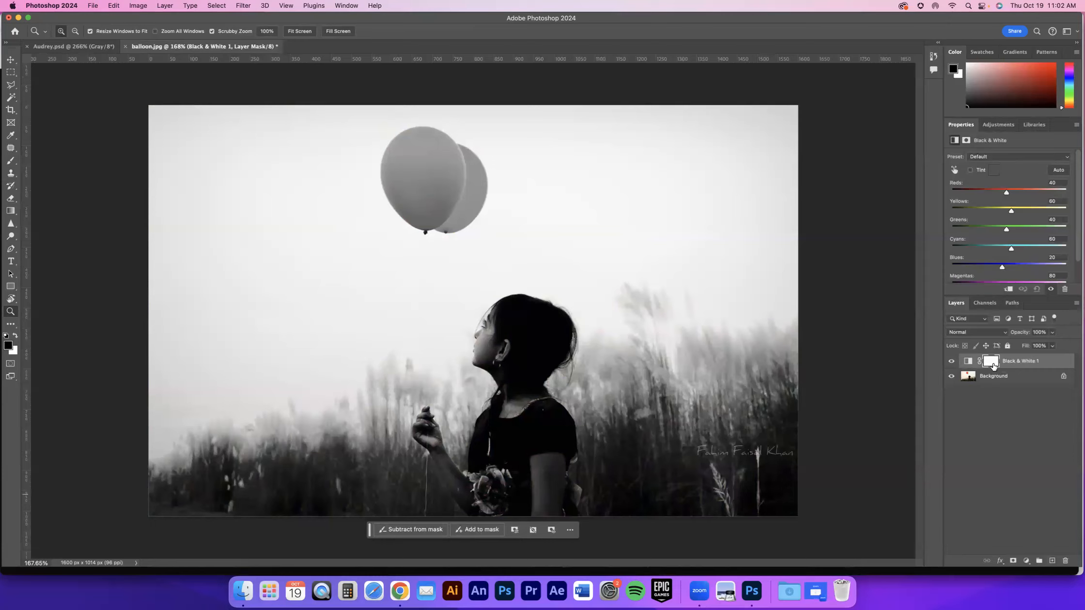
# Step: Enlarge the layer and mask thumbnails to the largest size in the Layers Panel Options
pyautogui.click(1076, 308)
pyautogui.click(1006, 544)
pyautogui.click(472, 278)
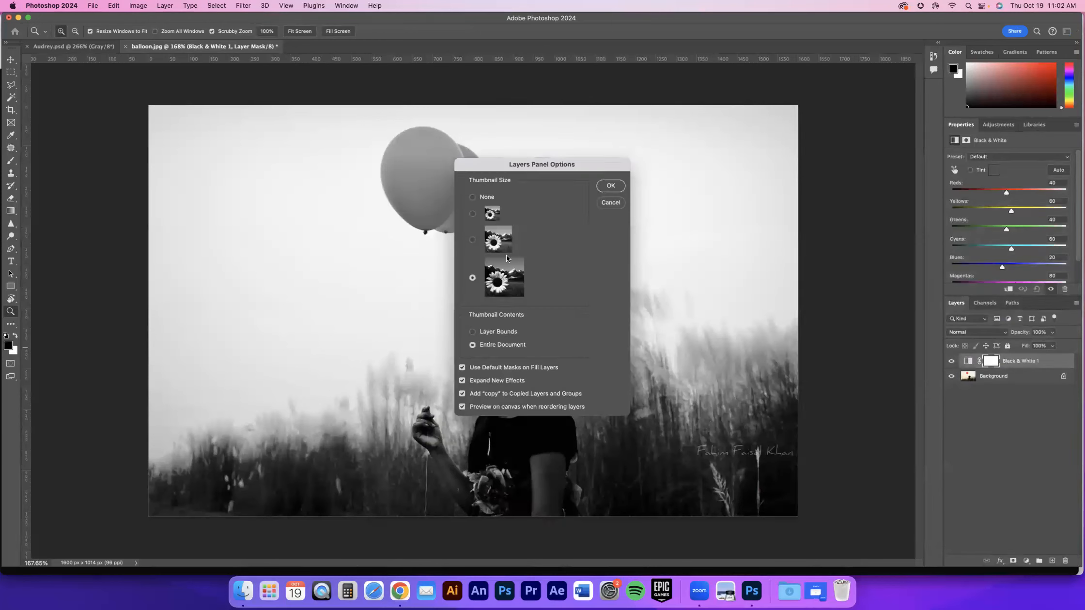
pyautogui.click(610, 186)
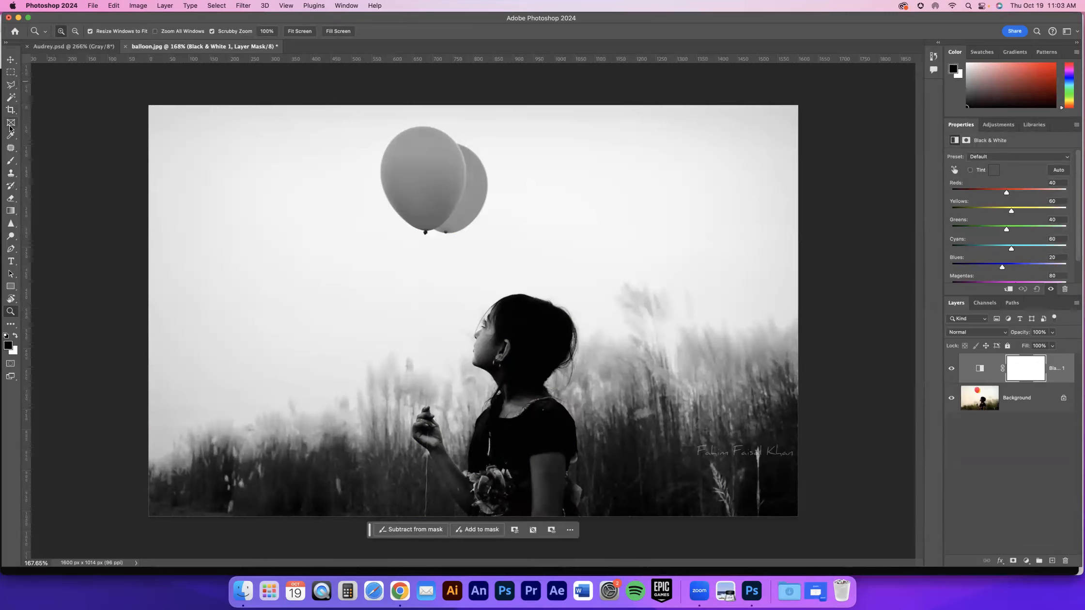
# Step: Choose the Brush tool and adjust the hardness of the 100 px brush, trying soft and hard edges
pyautogui.click(8, 163)
pyautogui.click(73, 32)
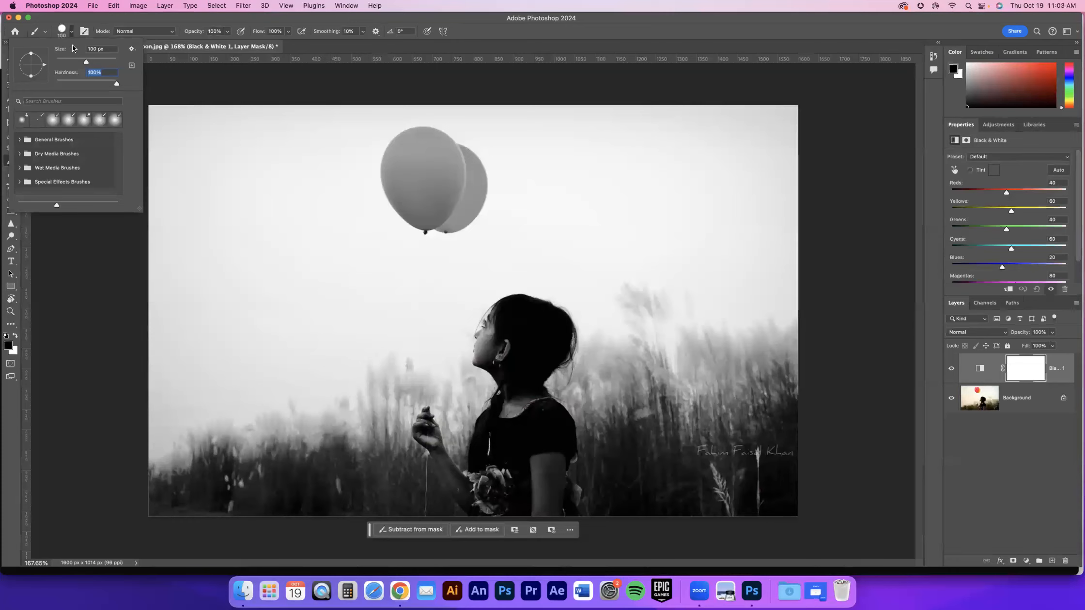
pyautogui.moveTo(115, 83); pyautogui.dragTo(63, 83)
pyautogui.moveTo(56, 83)
pyautogui.mouseDown()
pyautogui.moveTo(92, 84)
pyautogui.moveTo(43, 83)
pyautogui.mouseUp()
pyautogui.moveTo(43, 83); pyautogui.dragTo(108, 82)
# Step: Select the Black & White layer mask and swap the foreground and background colours repeatedly between black and white
pyautogui.click(1017, 369)
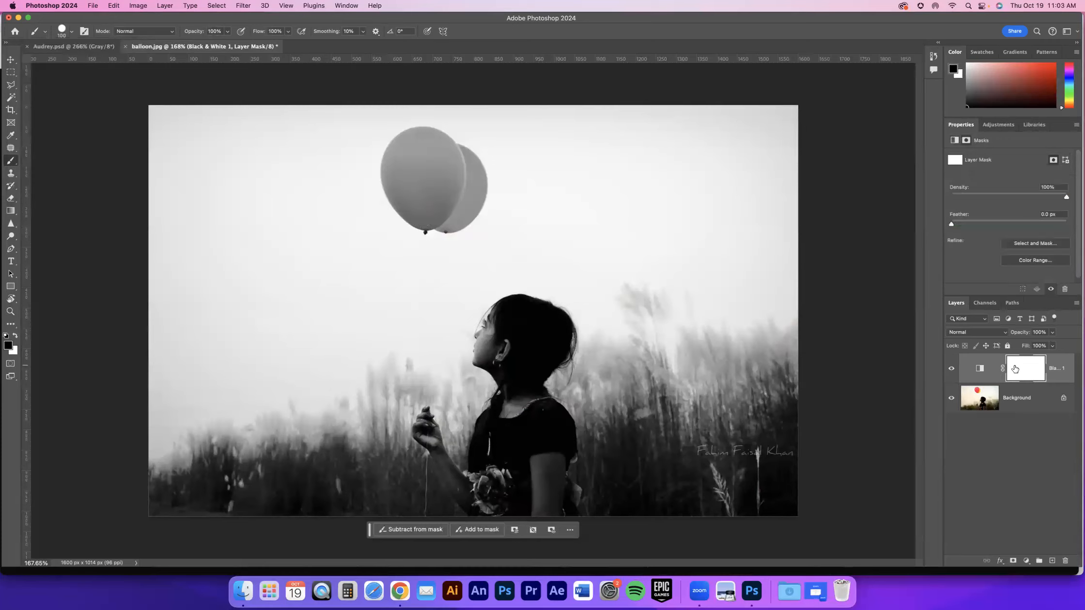
pyautogui.click(12, 336)
pyautogui.press('x')
pyautogui.press('x')
pyautogui.press('x')
pyautogui.press('x')
pyautogui.press('x')
pyautogui.press('x')
pyautogui.press('x')
pyautogui.press('x')
pyautogui.press('x')
# Step: Paint black on the Black & White layer mask diagonally across the photo and over the grass below to reveal the original colour
pyautogui.click(979, 369)
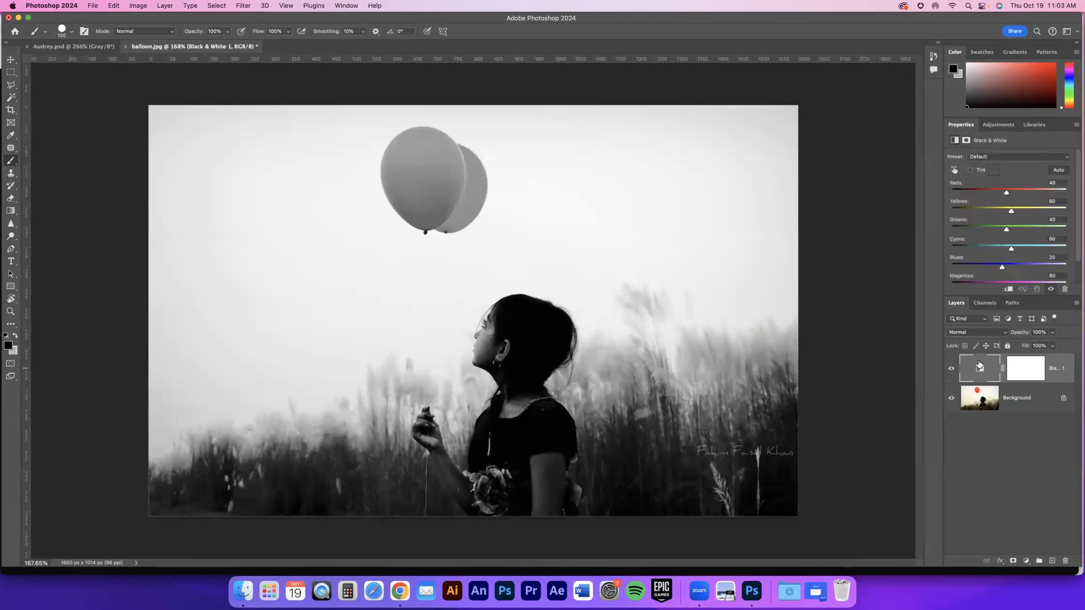
pyautogui.click(1022, 373)
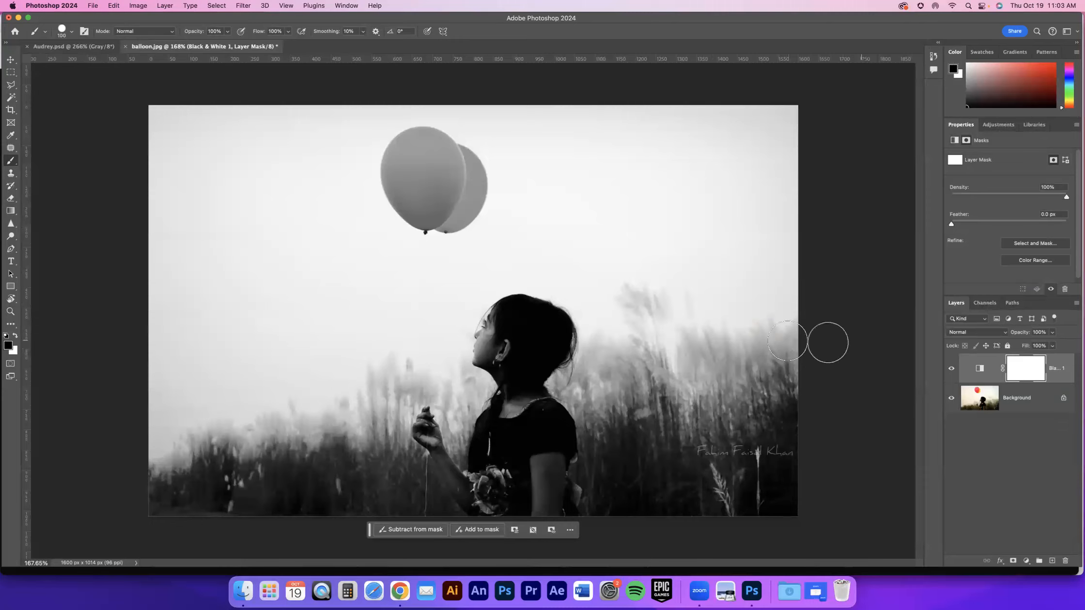
pyautogui.moveTo(794, 293)
pyautogui.mouseDown()
pyautogui.moveTo(435, 436)
pyautogui.moveTo(244, 496)
pyautogui.moveTo(163, 508)
pyautogui.mouseUp()
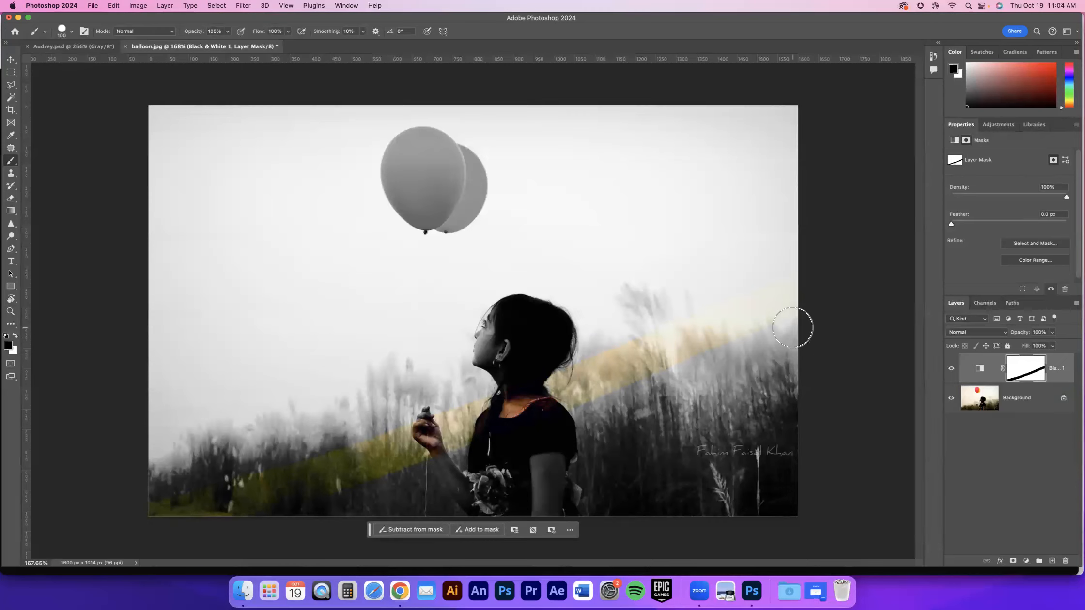
pyautogui.moveTo(404, 470)
pyautogui.mouseDown()
pyautogui.moveTo(262, 508)
pyautogui.moveTo(276, 518)
pyautogui.moveTo(400, 501)
pyautogui.moveTo(531, 466)
pyautogui.moveTo(827, 335)
pyautogui.moveTo(686, 420)
pyautogui.moveTo(393, 550)
pyautogui.moveTo(614, 488)
pyautogui.moveTo(756, 406)
pyautogui.moveTo(778, 407)
pyautogui.moveTo(618, 478)
pyautogui.moveTo(551, 527)
pyautogui.moveTo(725, 464)
pyautogui.moveTo(804, 419)
pyautogui.moveTo(680, 501)
pyautogui.moveTo(729, 513)
pyautogui.moveTo(786, 433)
pyautogui.moveTo(794, 499)
pyautogui.moveTo(775, 504)
pyautogui.moveTo(755, 474)
pyautogui.moveTo(684, 517)
pyautogui.mouseUp()
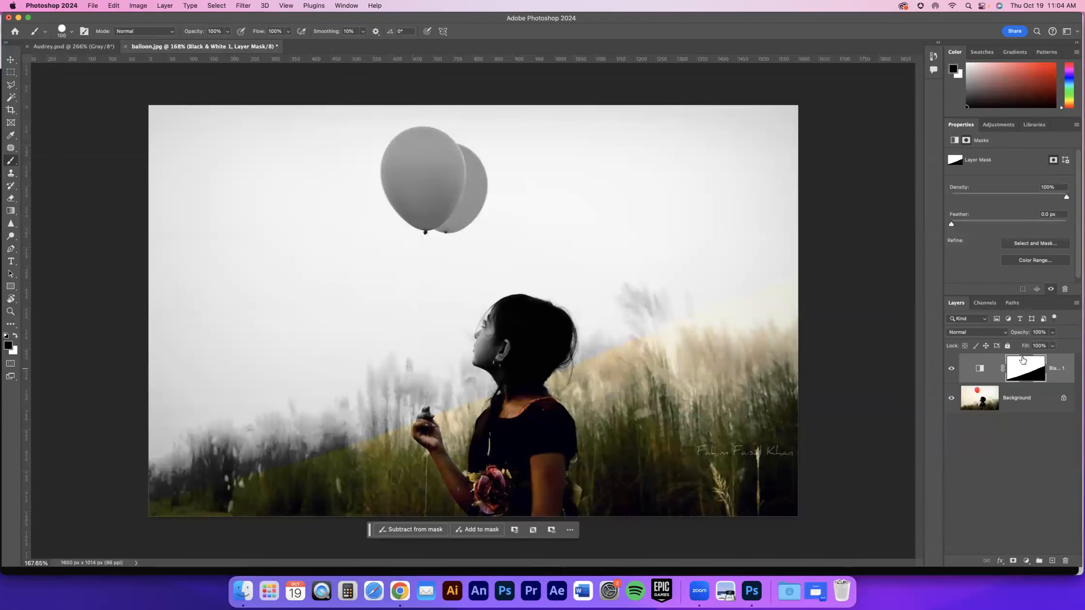
# Step: Toggle the Black & White layer's visibility to compare the masked effect with the full-colour photo, leaving it shown
pyautogui.click(952, 371)
pyautogui.click(952, 372)
pyautogui.click(952, 372)
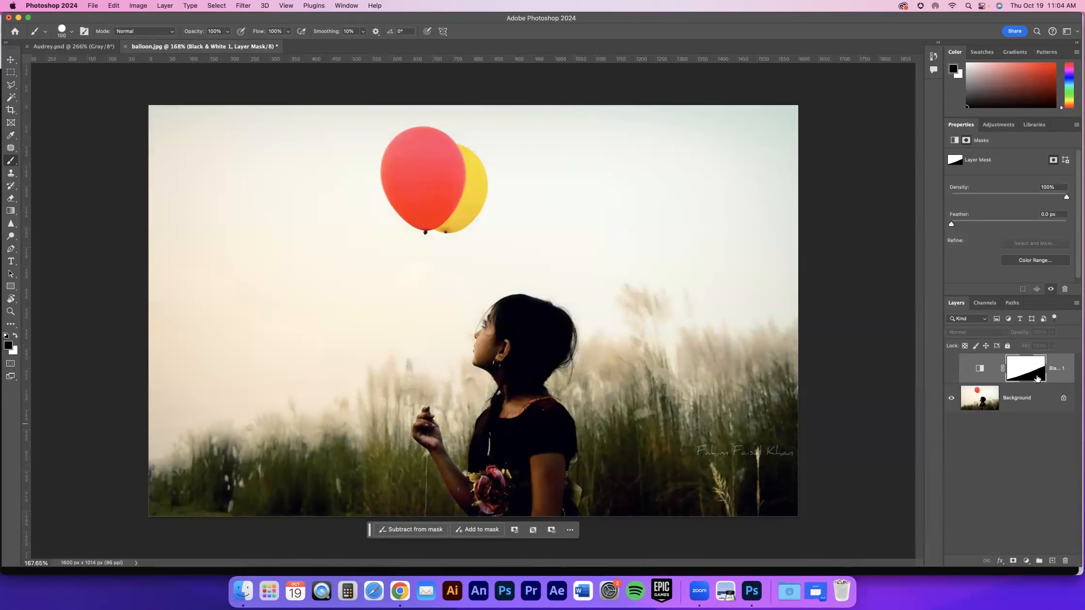
pyautogui.click(951, 369)
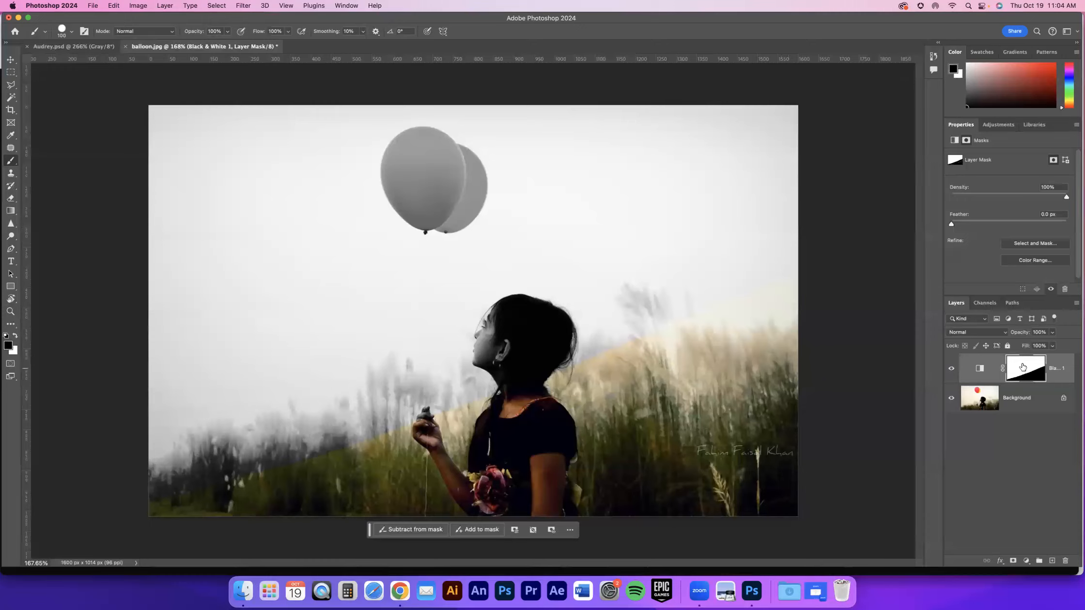
# Step: Fill the Black & White layer mask with White at 100% opacity in Normal mode
pyautogui.click(113, 6)
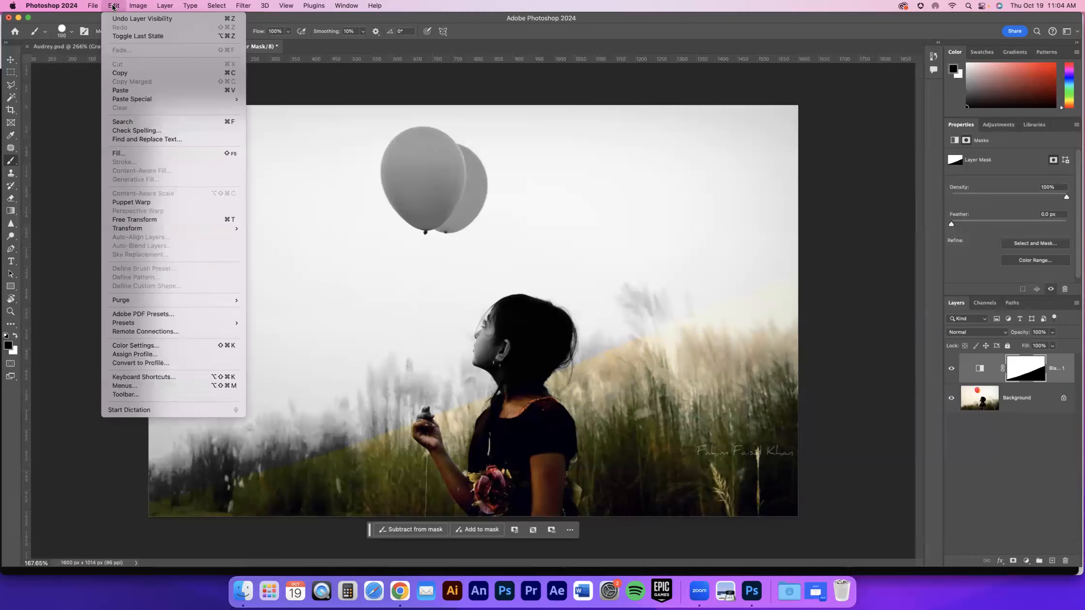
pyautogui.click(118, 153)
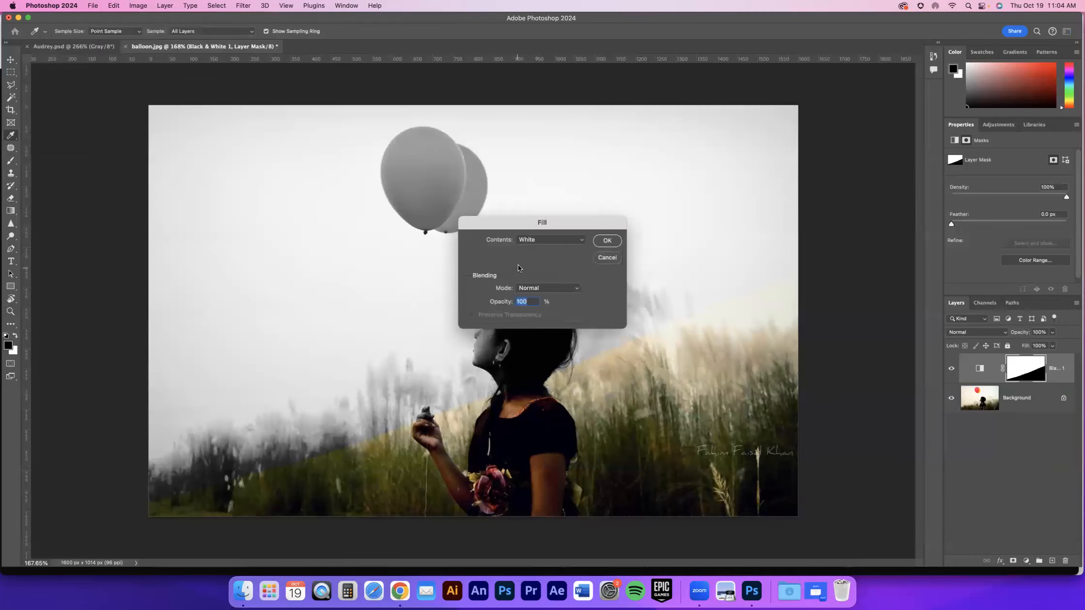
pyautogui.click(535, 239)
pyautogui.click(533, 240)
pyautogui.click(606, 241)
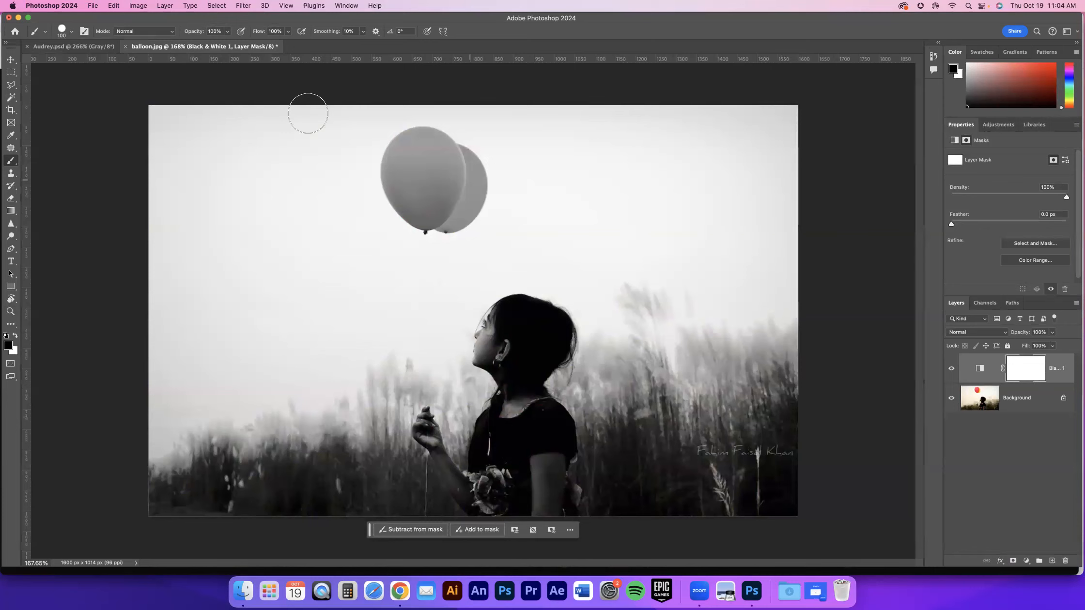
# Step: Fill the Black & White layer mask with Black at 100% opacity in Normal mode
pyautogui.click(109, 6)
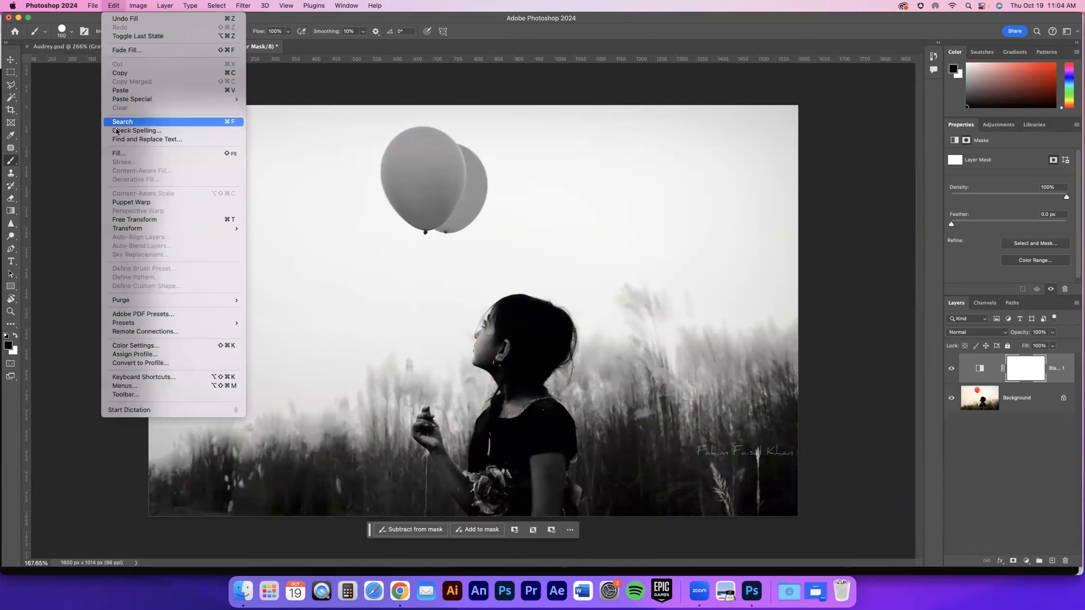
pyautogui.click(119, 153)
pyautogui.click(525, 241)
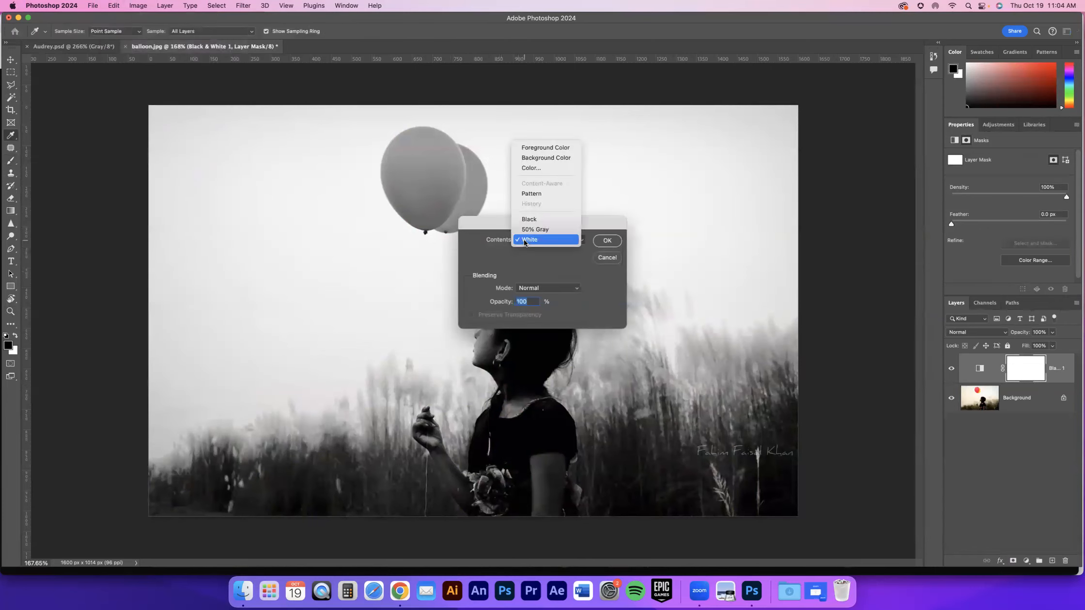
pyautogui.click(530, 220)
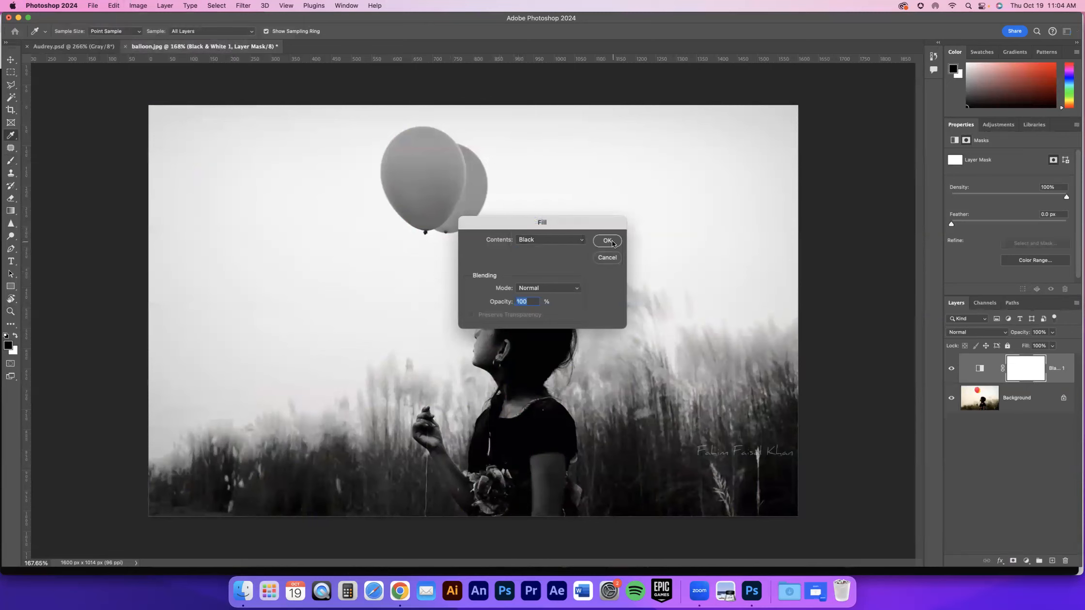
pyautogui.click(607, 241)
# Step: Brush white on the black mask over the lower balloons, the girl's head and the sky between to apply black and white there
pyautogui.press('b')
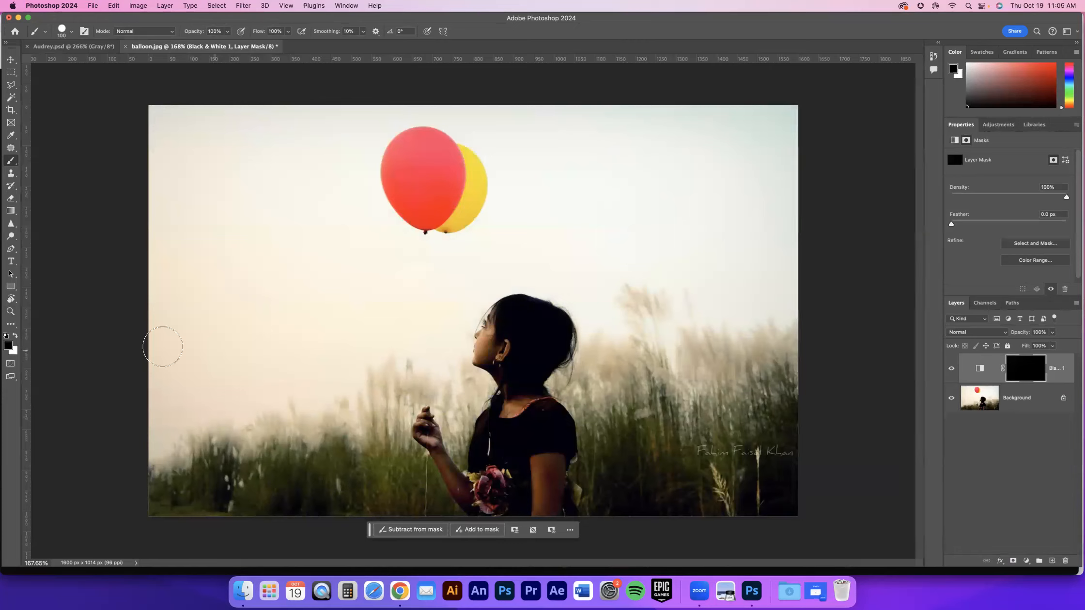
pyautogui.click(15, 336)
pyautogui.moveTo(418, 211)
pyautogui.mouseDown()
pyautogui.moveTo(454, 186)
pyautogui.moveTo(377, 185)
pyautogui.moveTo(481, 210)
pyautogui.moveTo(538, 325)
pyautogui.moveTo(504, 291)
pyautogui.moveTo(456, 279)
pyautogui.moveTo(526, 294)
pyautogui.moveTo(424, 262)
pyautogui.moveTo(491, 268)
pyautogui.moveTo(551, 350)
pyautogui.moveTo(569, 328)
pyautogui.moveTo(579, 390)
pyautogui.mouseUp()
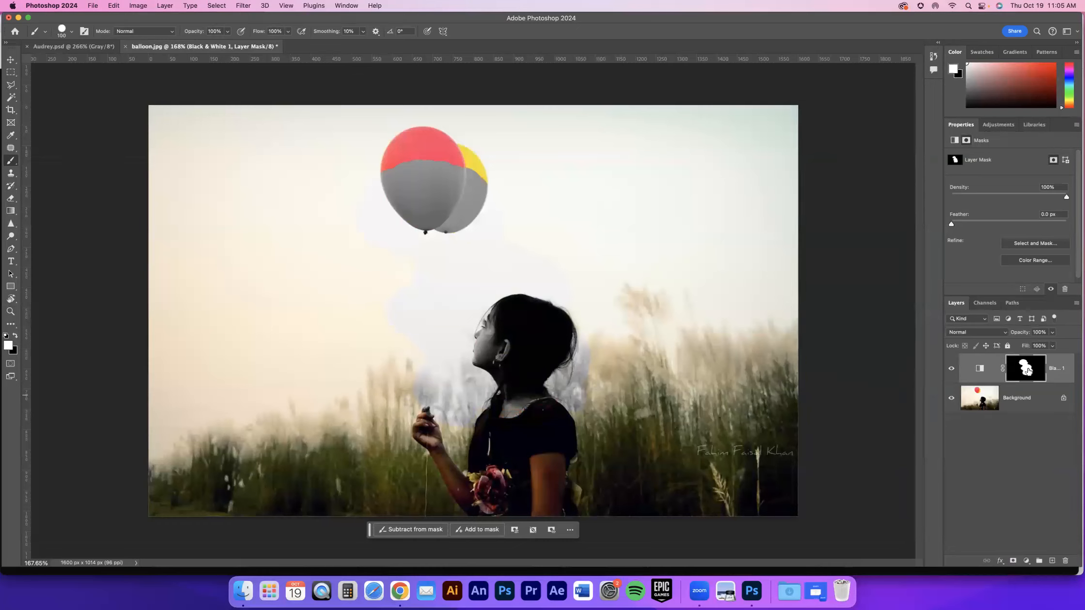
# Step: Try the Darker and Maximum Black presets on the masked Black & White adjustment, and apply the Red Filter preset
pyautogui.click(978, 371)
pyautogui.click(975, 156)
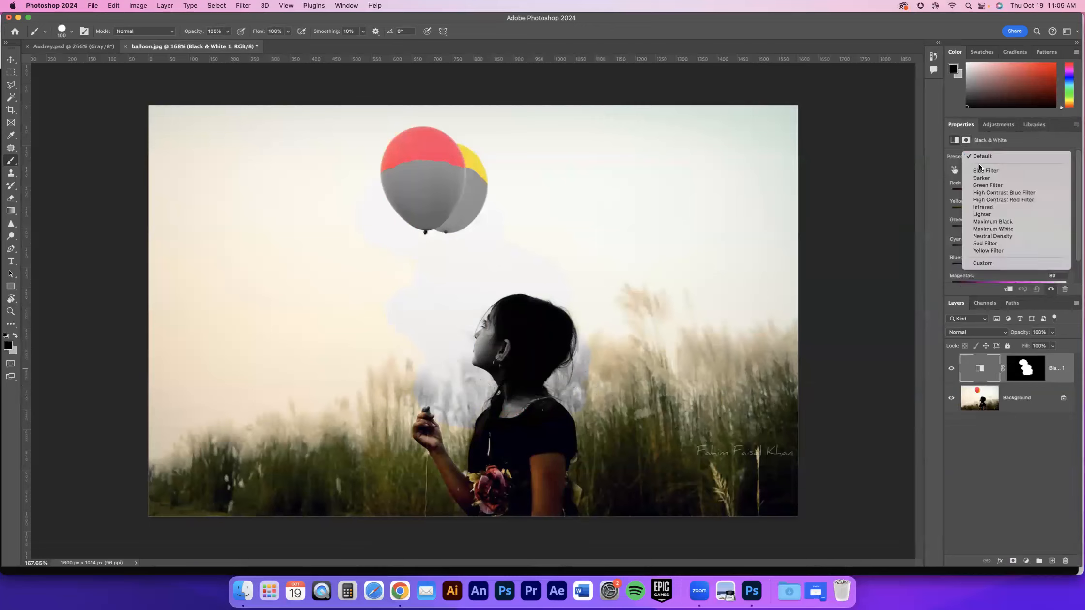
pyautogui.click(980, 174)
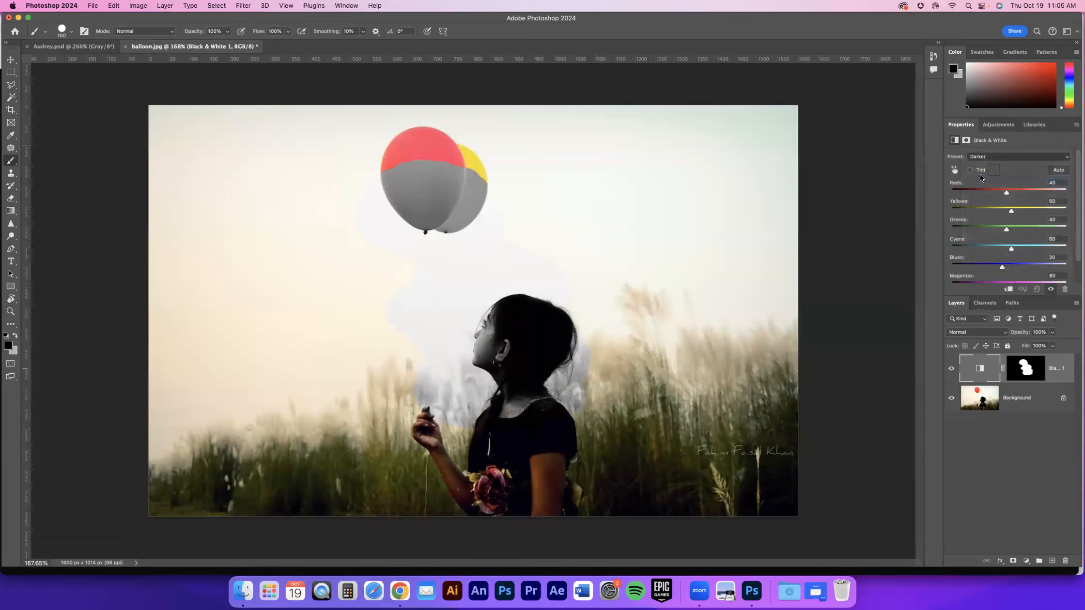
pyautogui.click(1006, 155)
pyautogui.click(1001, 203)
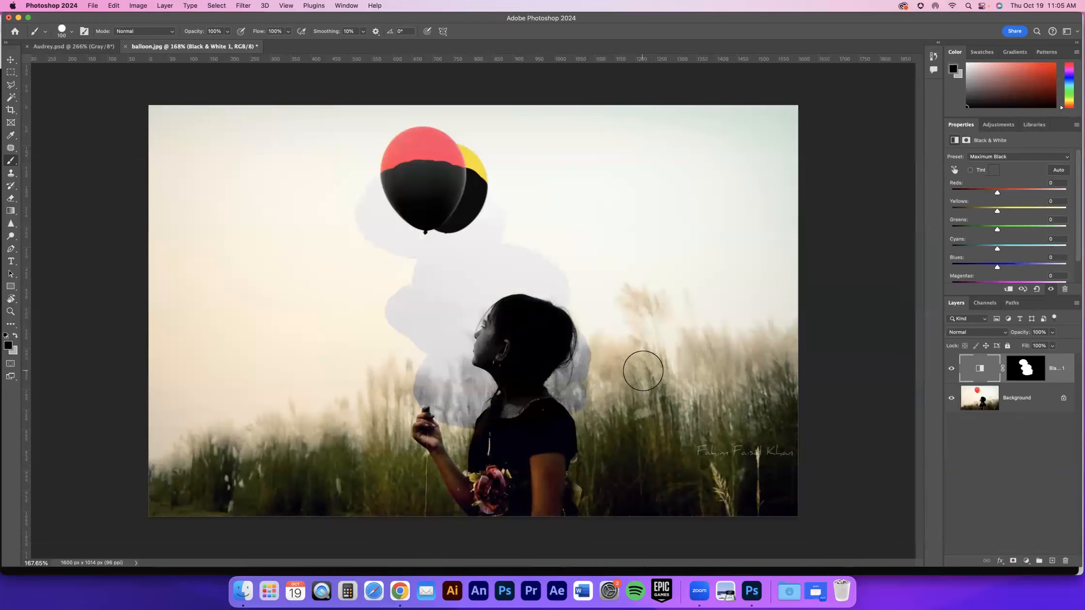
pyautogui.click(1019, 154)
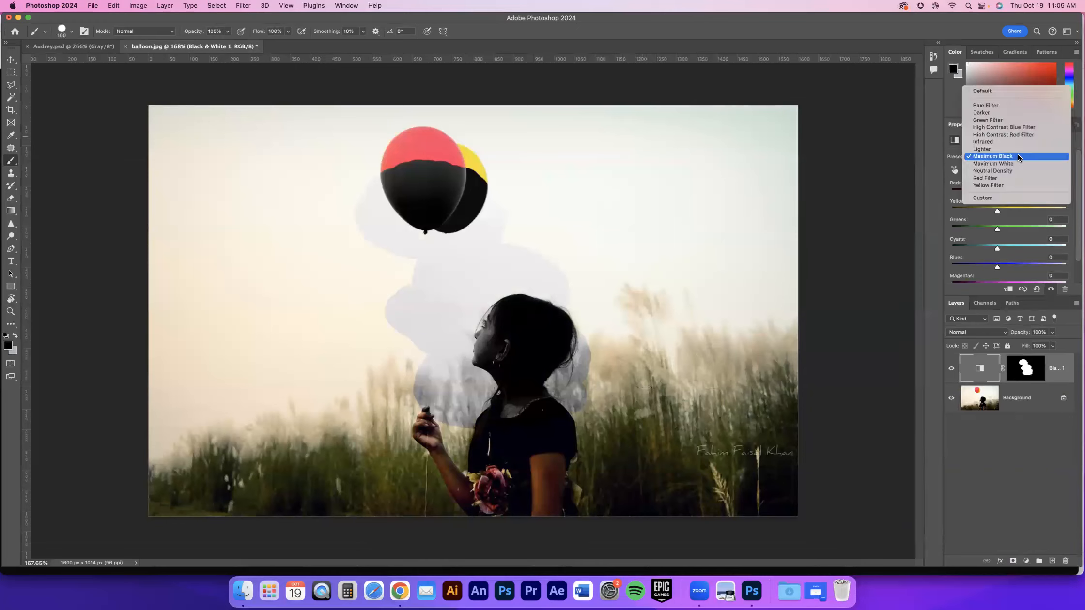
pyautogui.click(1007, 178)
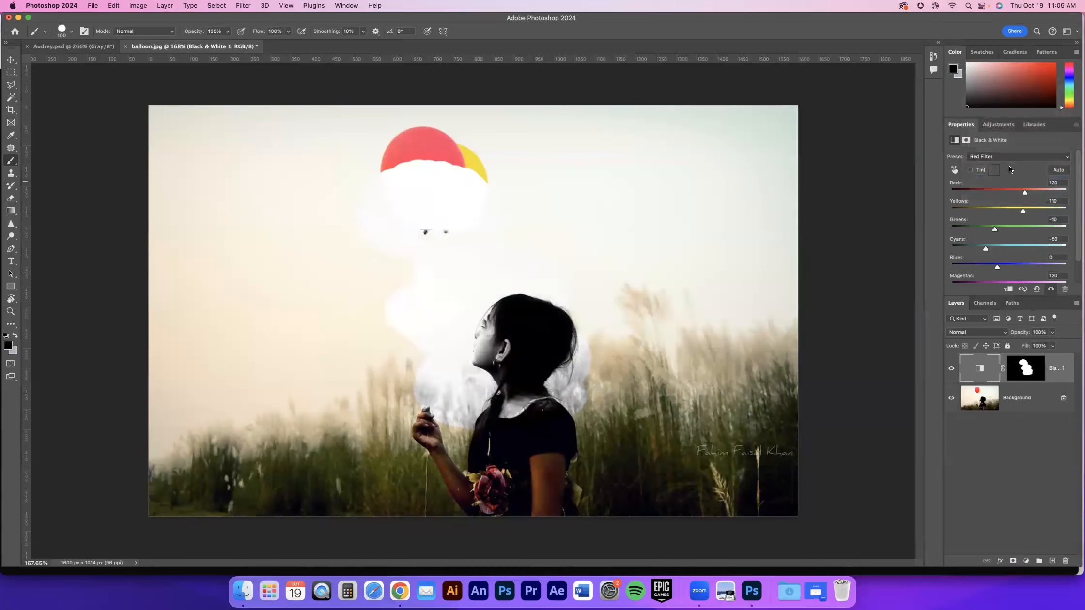
# Step: Try the Neutral Density preset on the masked Black & White adjustment
pyautogui.click(1007, 156)
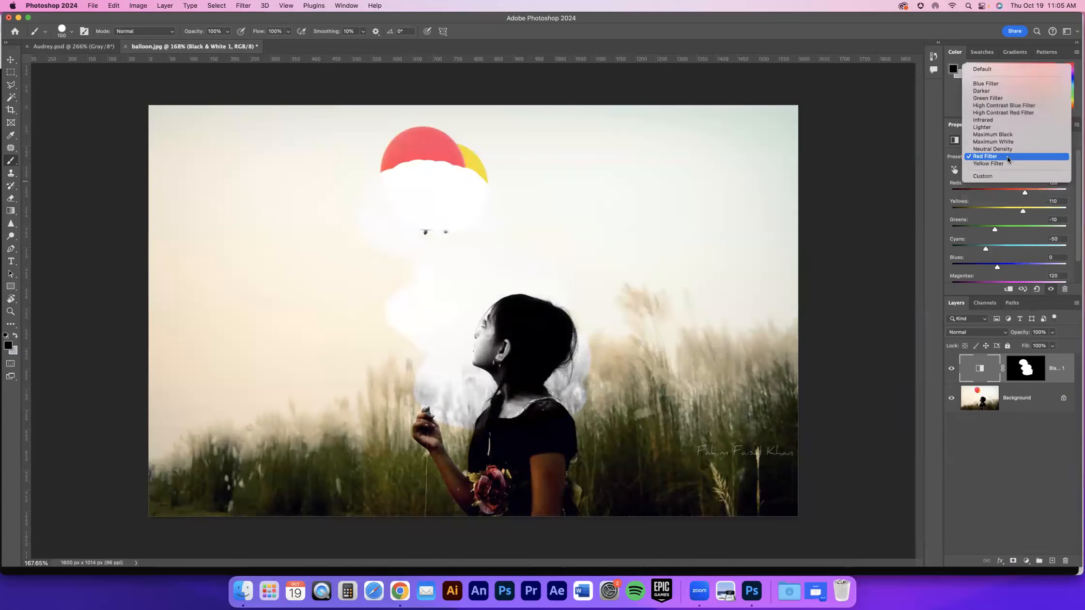
pyautogui.click(1007, 149)
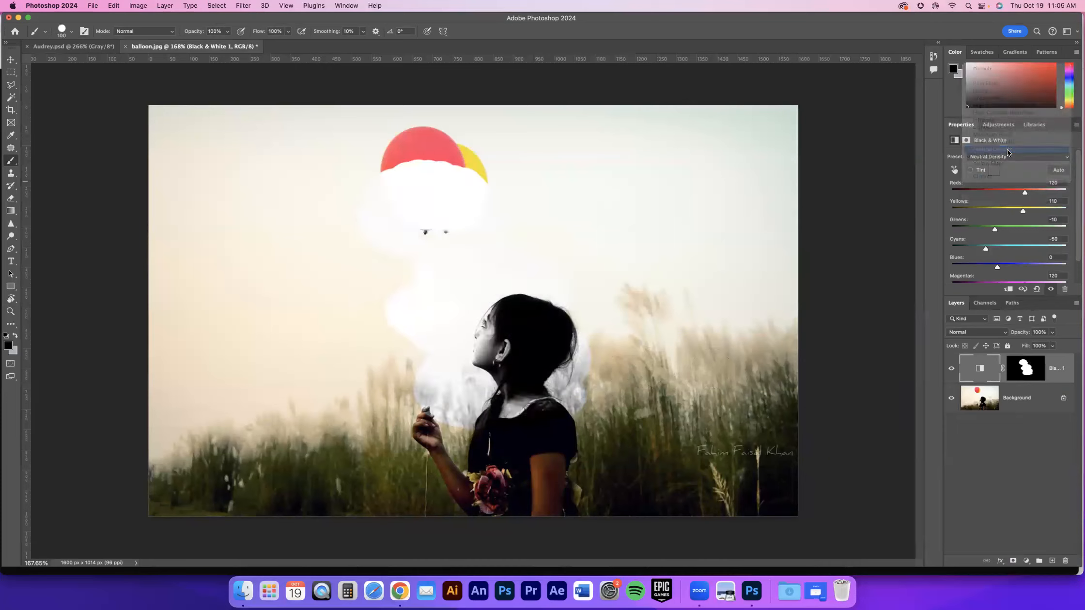
# Step: Brush white on the Black & White layer mask over the raised hand, grass and sky in front of the girl, and brush that area back to black
pyautogui.click(1021, 369)
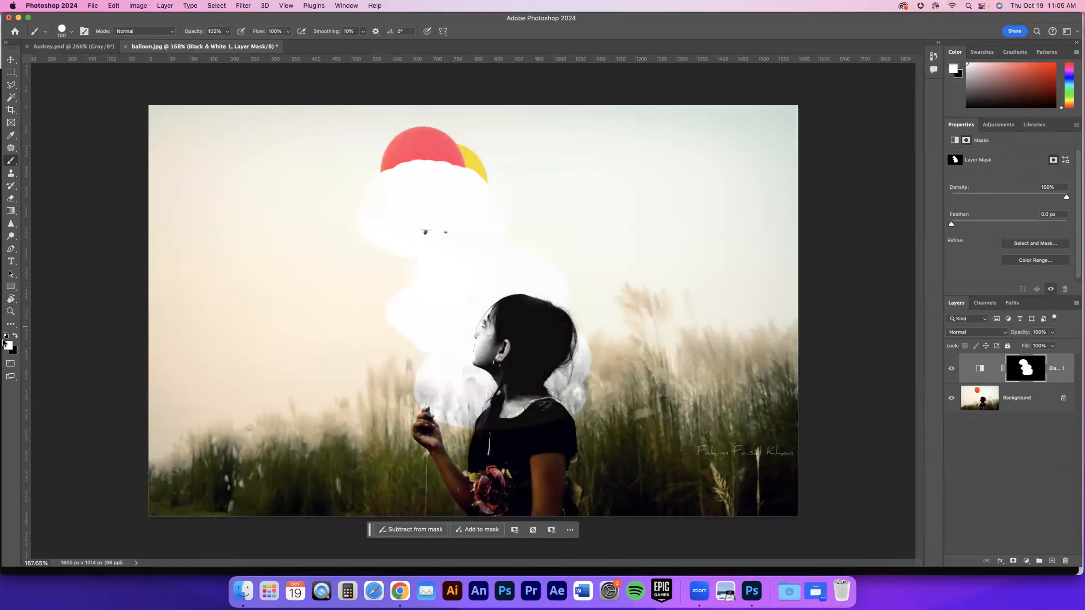
pyautogui.moveTo(415, 312)
pyautogui.mouseDown()
pyautogui.moveTo(368, 348)
pyautogui.moveTo(368, 367)
pyautogui.moveTo(414, 365)
pyautogui.moveTo(431, 378)
pyautogui.moveTo(431, 452)
pyautogui.moveTo(493, 448)
pyautogui.moveTo(451, 427)
pyautogui.moveTo(457, 440)
pyautogui.moveTo(470, 427)
pyautogui.moveTo(429, 360)
pyautogui.mouseUp()
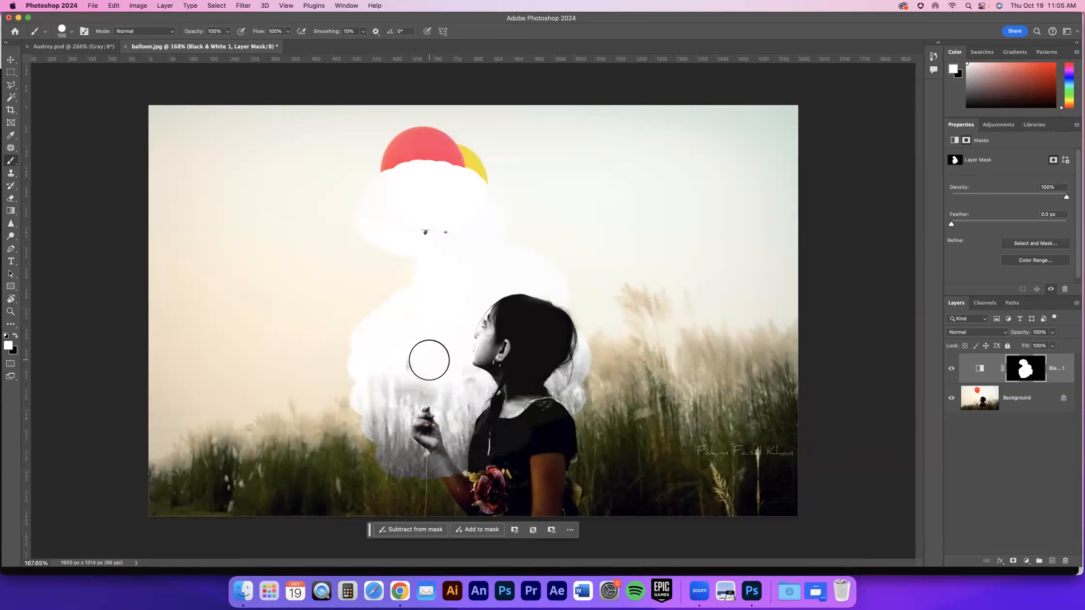
pyautogui.click(15, 336)
pyautogui.moveTo(356, 328)
pyautogui.mouseDown()
pyautogui.moveTo(384, 462)
pyautogui.moveTo(412, 475)
pyautogui.mouseUp()
pyautogui.moveTo(366, 295)
pyautogui.mouseDown()
pyautogui.moveTo(401, 354)
pyautogui.moveTo(430, 464)
pyautogui.moveTo(445, 465)
pyautogui.moveTo(409, 281)
pyautogui.mouseUp()
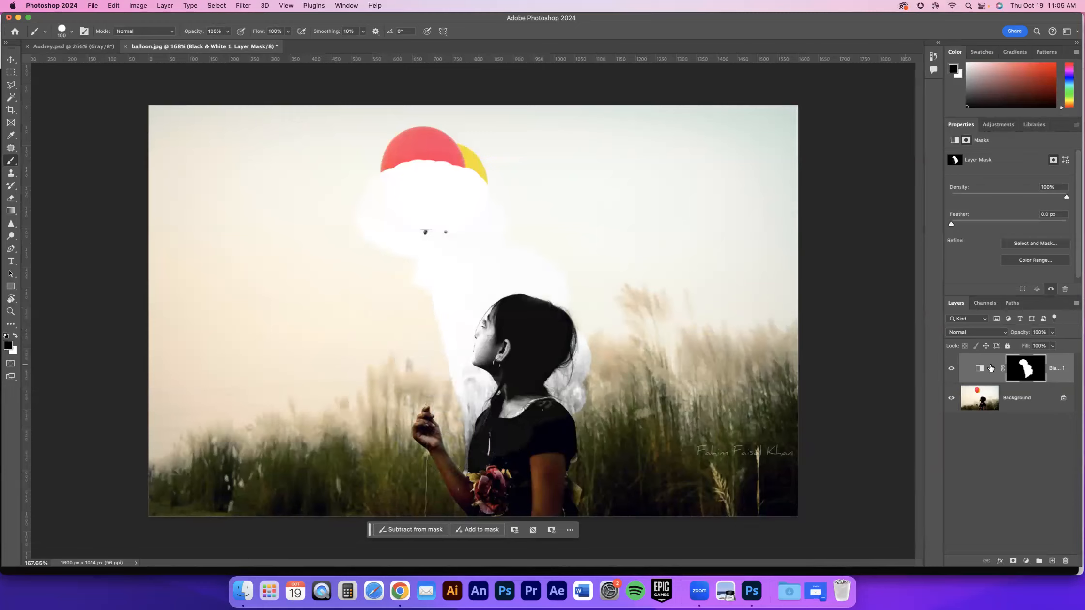
# Step: Fill the whole Black & White layer mask with White in Normal mode at 100% opacity and return to the Brush tool
pyautogui.click(143, 7)
pyautogui.moveTo(113, 5)
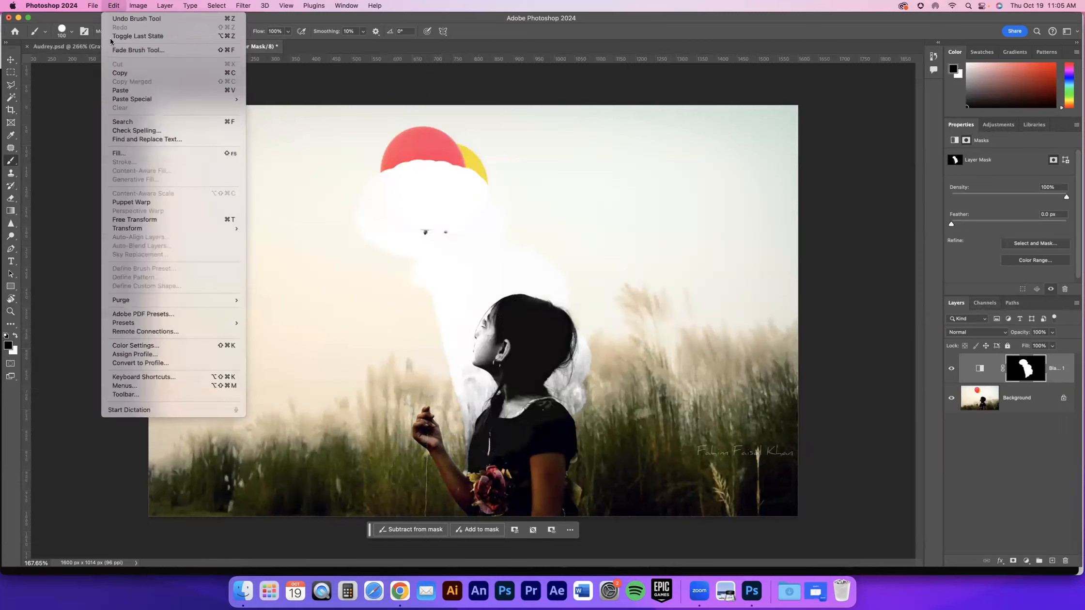
pyautogui.click(117, 153)
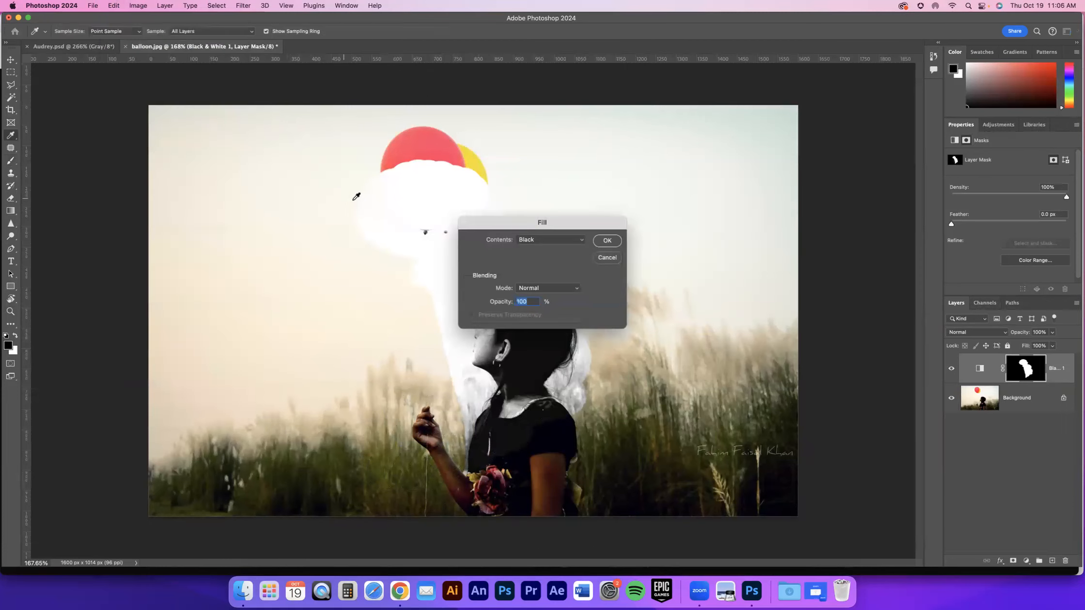
pyautogui.click(538, 240)
pyautogui.click(537, 257)
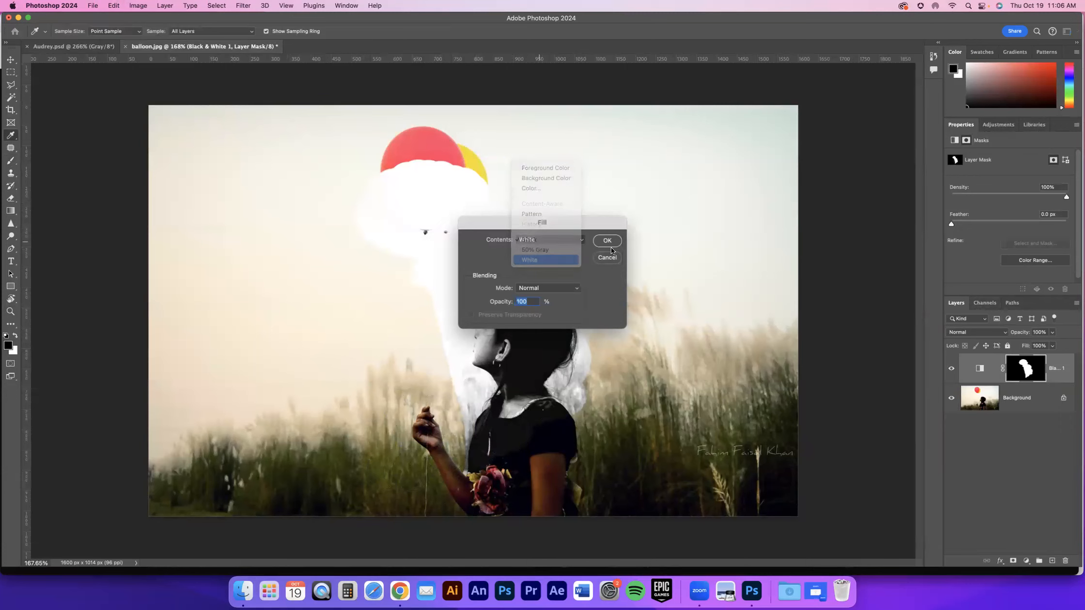
pyautogui.click(609, 243)
pyautogui.press('b')
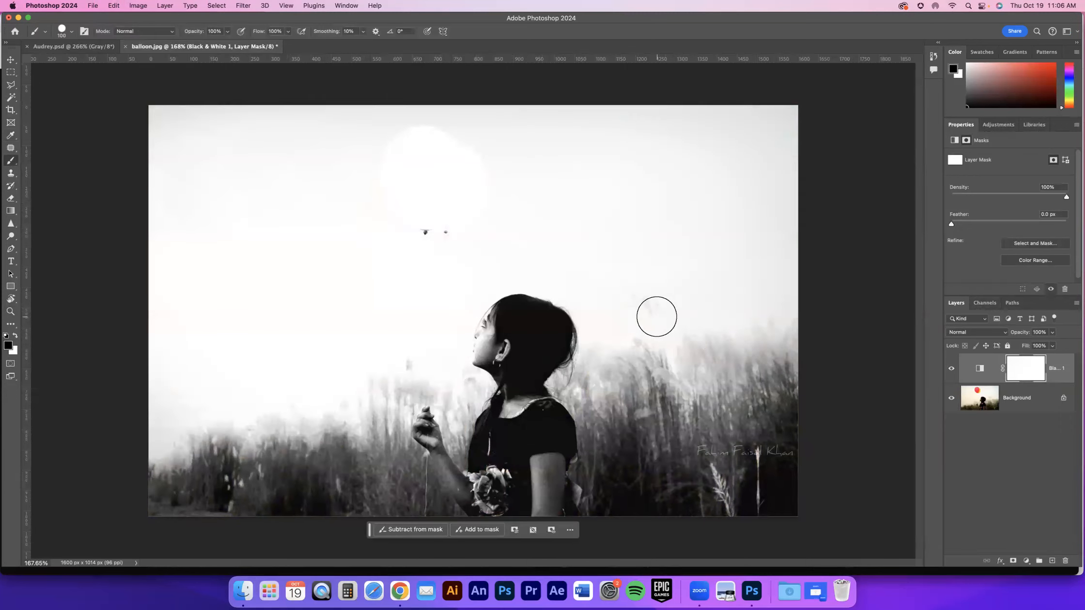
pyautogui.click(139, 6)
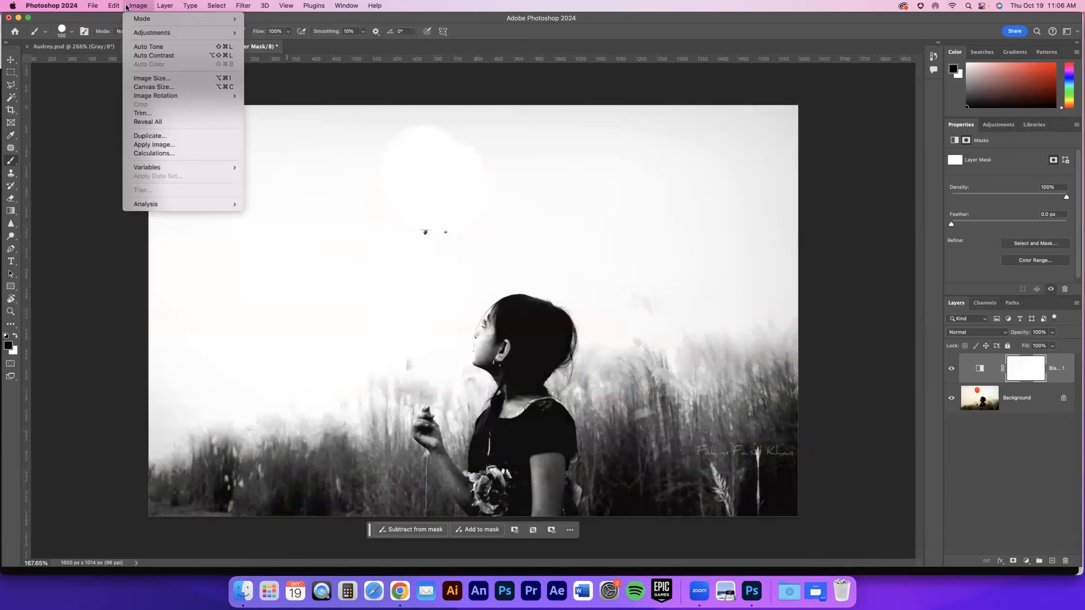
pyautogui.moveTo(113, 6)
pyautogui.click(127, 154)
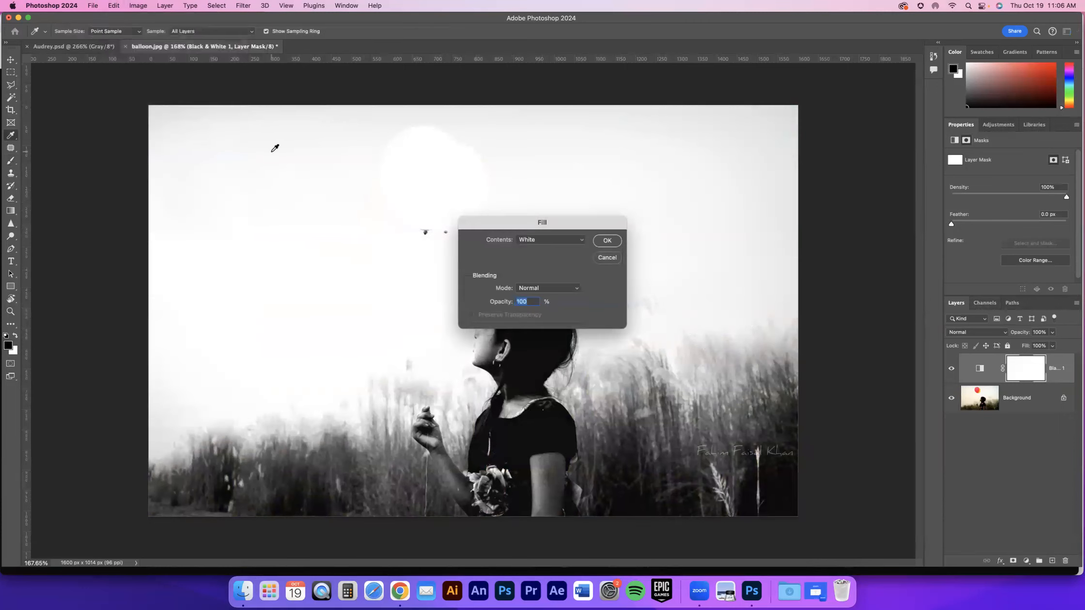
pyautogui.click(606, 257)
pyautogui.press('b')
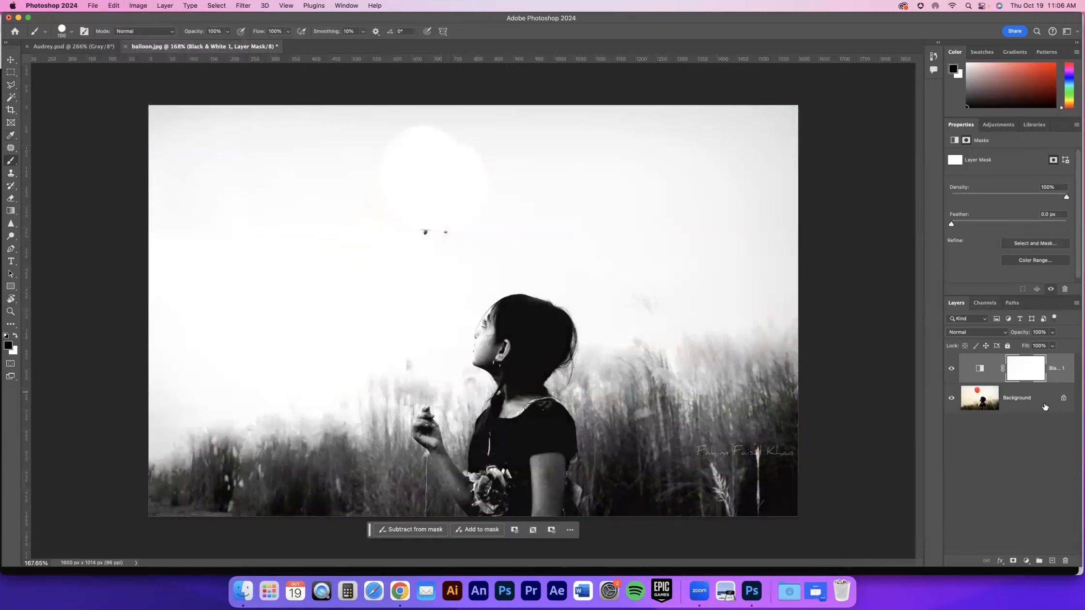
# Step: Set the Black & White adjustment's preset to Default
pyautogui.click(984, 371)
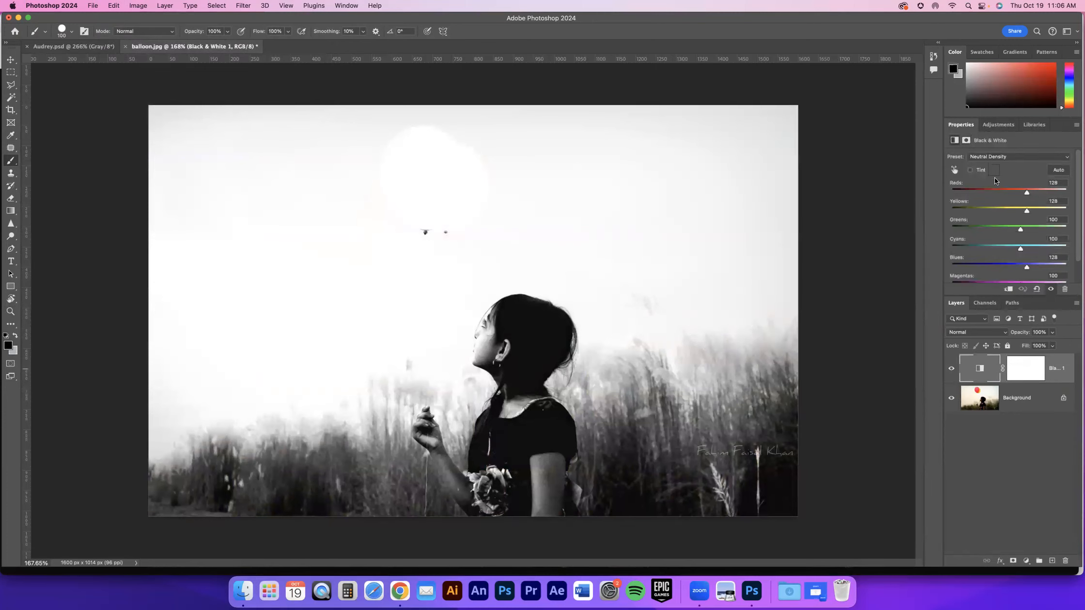
pyautogui.click(990, 156)
pyautogui.click(983, 77)
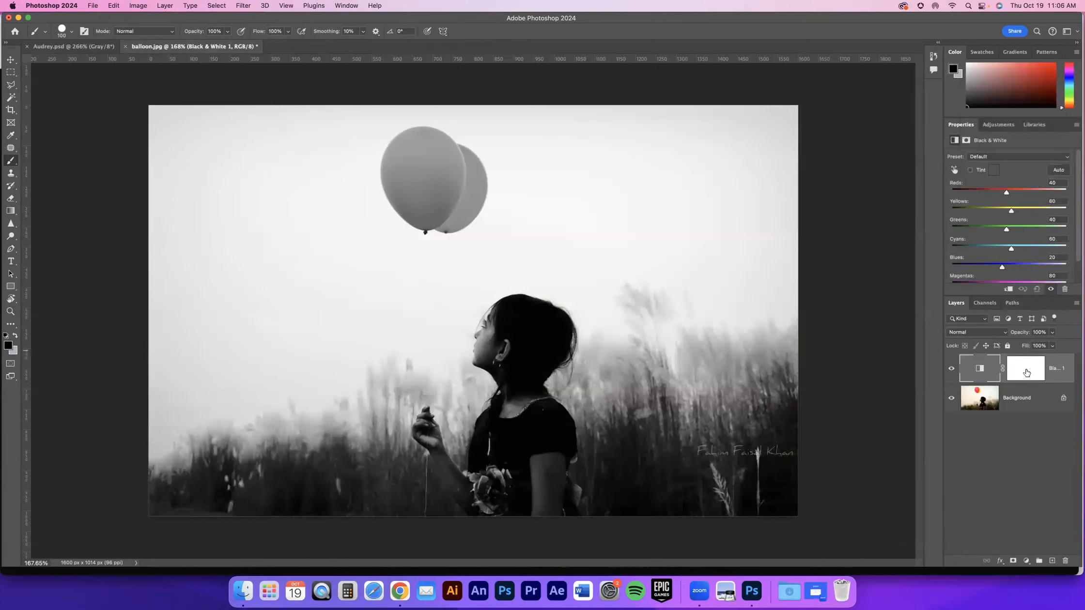
# Step: Brush black on the layer mask over both balloons and the girl's bare upper arm to bring back their color
pyautogui.click(1023, 372)
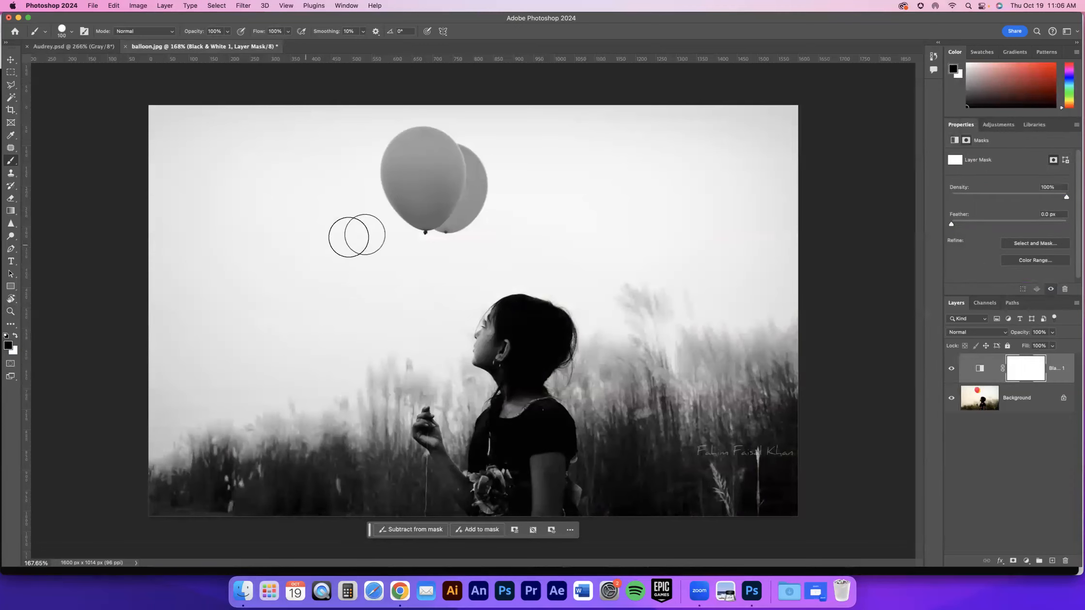
pyautogui.moveTo(417, 184)
pyautogui.mouseDown()
pyautogui.moveTo(433, 152)
pyautogui.moveTo(419, 144)
pyautogui.moveTo(405, 147)
pyautogui.moveTo(398, 187)
pyautogui.moveTo(426, 221)
pyautogui.moveTo(456, 220)
pyautogui.moveTo(476, 183)
pyautogui.moveTo(462, 148)
pyautogui.moveTo(427, 146)
pyautogui.moveTo(426, 190)
pyautogui.moveTo(451, 182)
pyautogui.mouseUp()
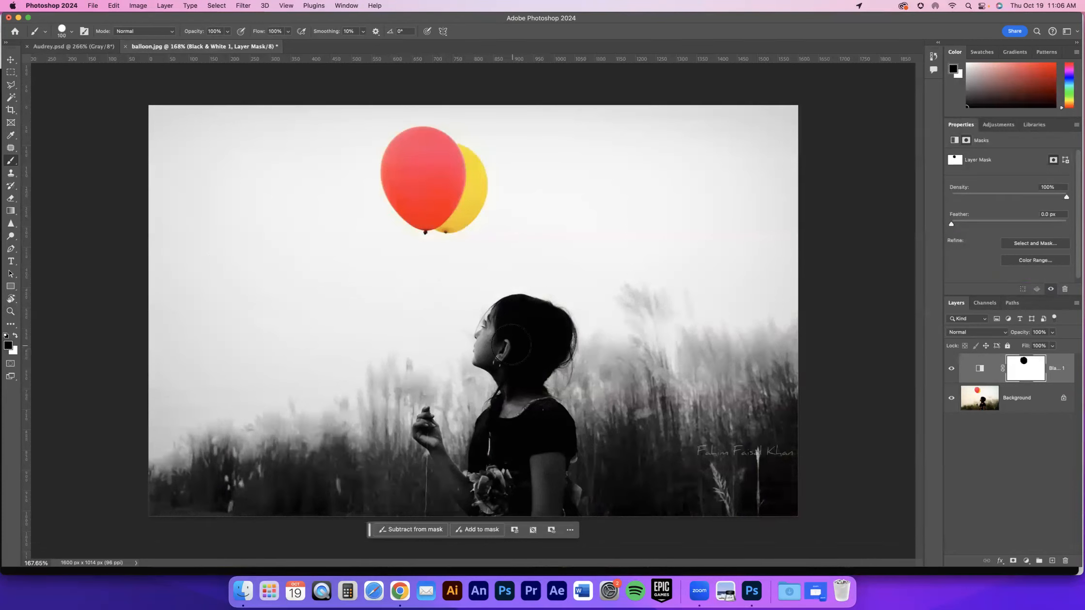
pyautogui.moveTo(535, 464)
pyautogui.mouseDown()
pyautogui.moveTo(540, 498)
pyautogui.moveTo(546, 429)
pyautogui.mouseUp()
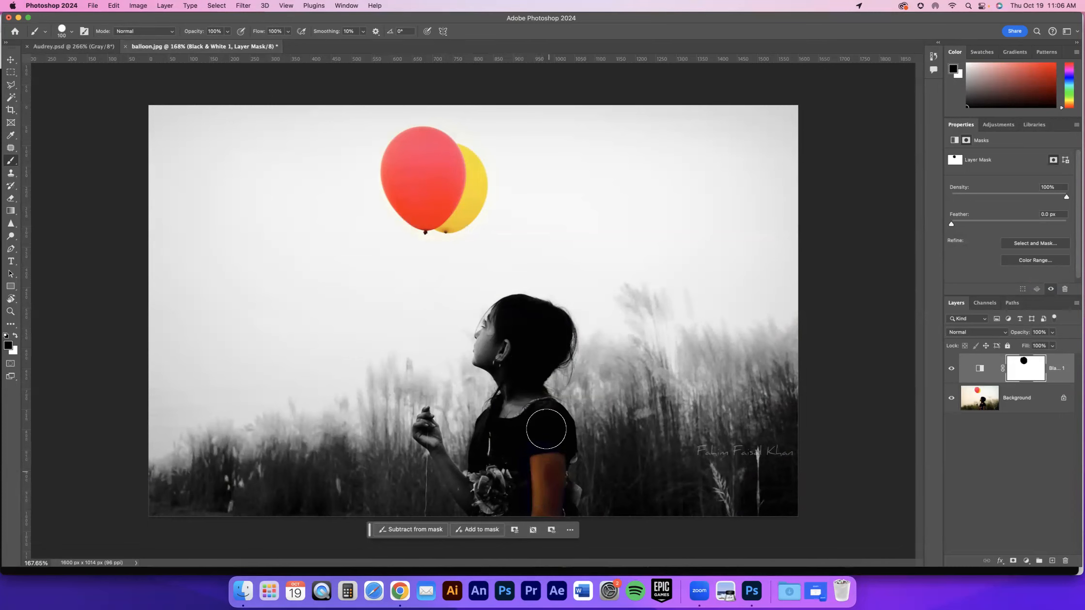
# Step: Reduce the brush size and paint black on the mask over the girl's forehead and upper cheek
pyautogui.press('super+equal')
pyautogui.press('super+equal')
pyautogui.press('super+equal')
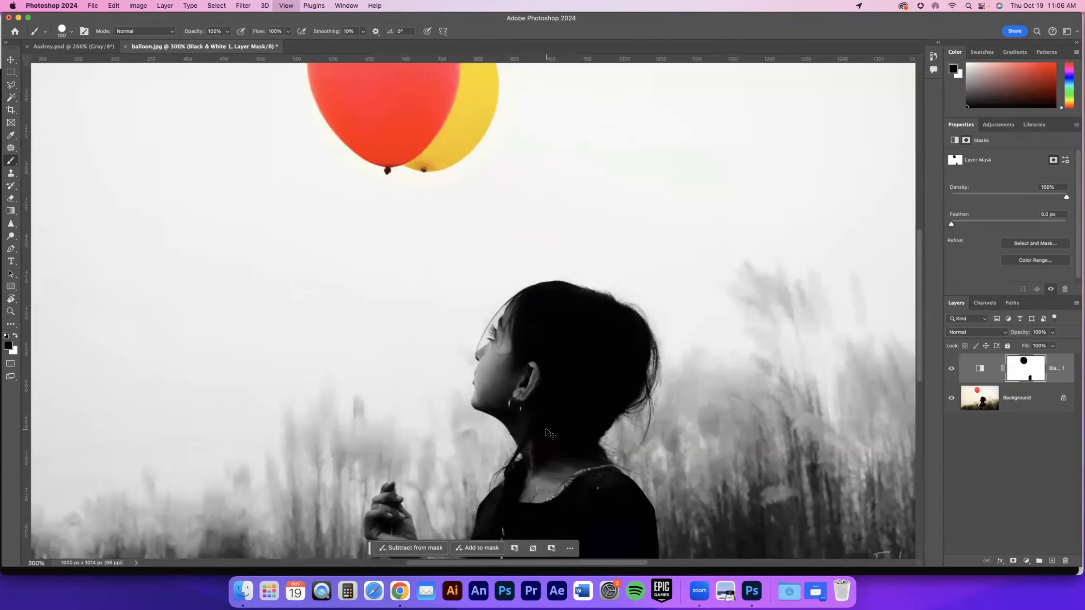
pyautogui.press('super+equal')
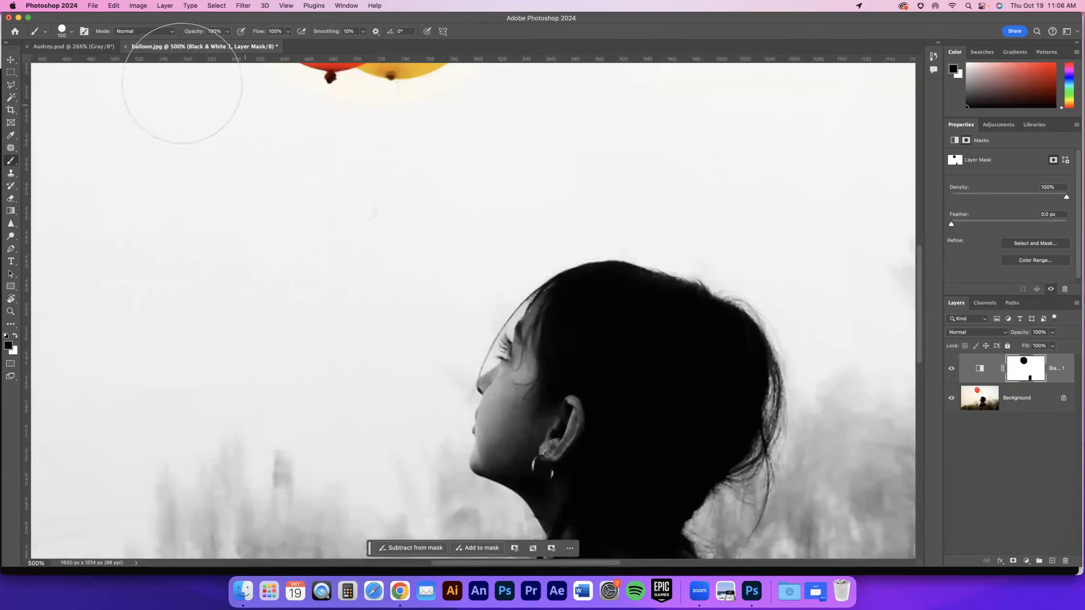
pyautogui.click(73, 33)
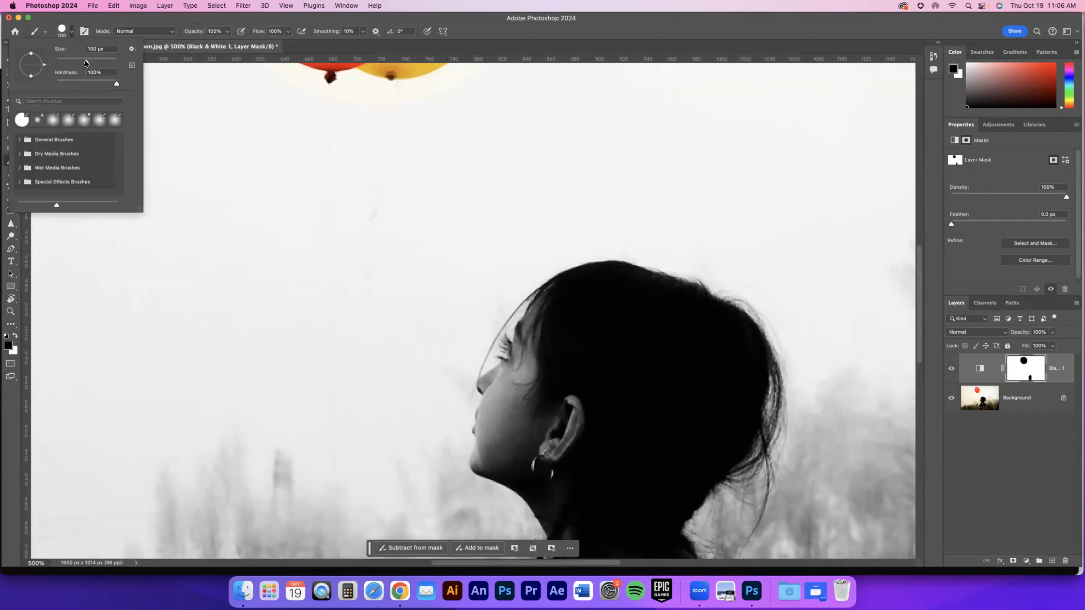
pyautogui.moveTo(69, 60); pyautogui.dragTo(68, 60)
pyautogui.moveTo(561, 314); pyautogui.dragTo(516, 384)
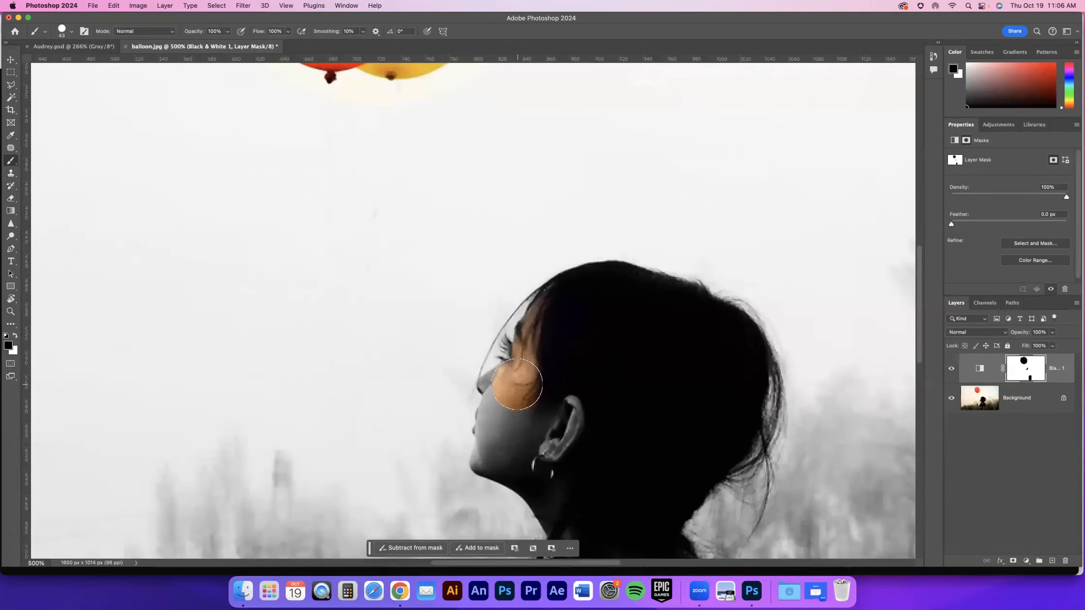
# Step: Paint black on the mask along the girl's nose, lips and chin with a finer brush to restore the profile's skin color
pyautogui.press('[')
pyautogui.press('[')
pyautogui.press('[')
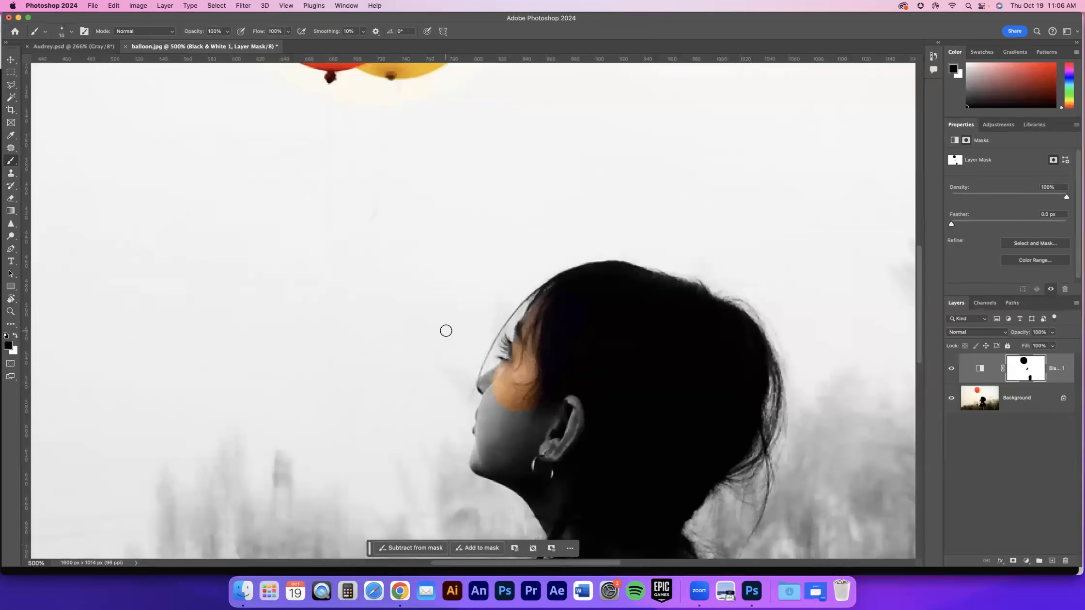
pyautogui.press(']')
pyautogui.press(']')
pyautogui.press(']')
pyautogui.press(']')
pyautogui.press(']')
pyautogui.press('[')
pyautogui.press('[')
pyautogui.press('[')
pyautogui.scroll(2, 504, 373)
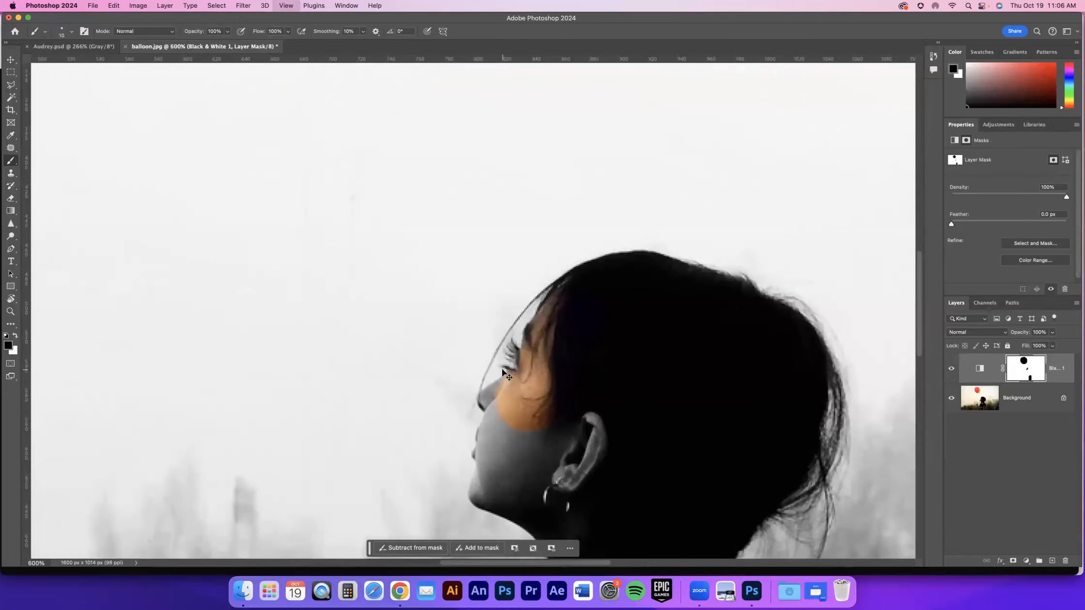
pyautogui.moveTo(514, 417); pyautogui.dragTo(508, 314)
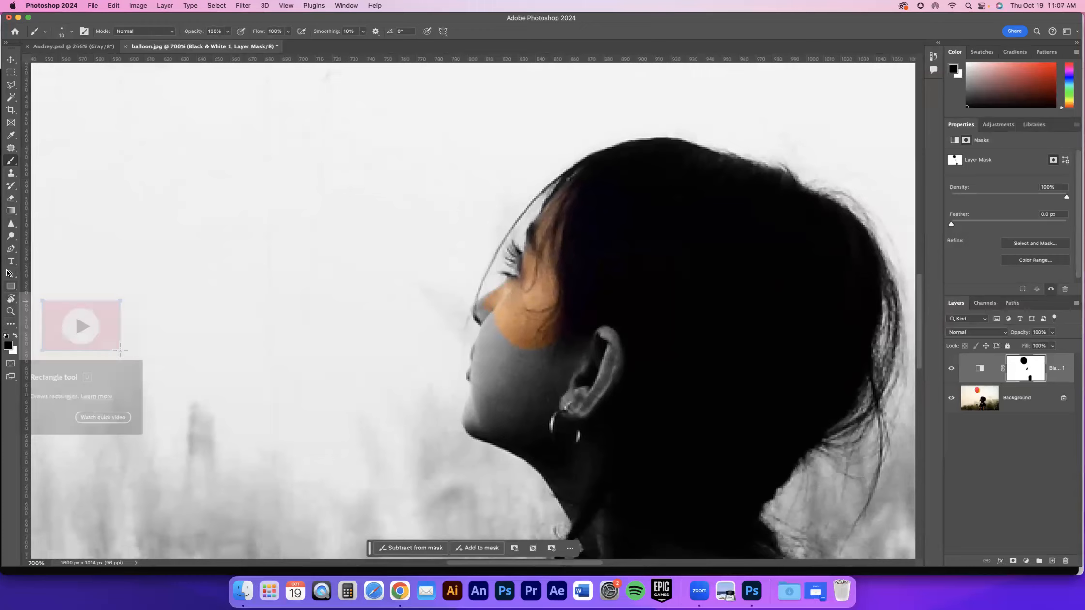
pyautogui.press('h')
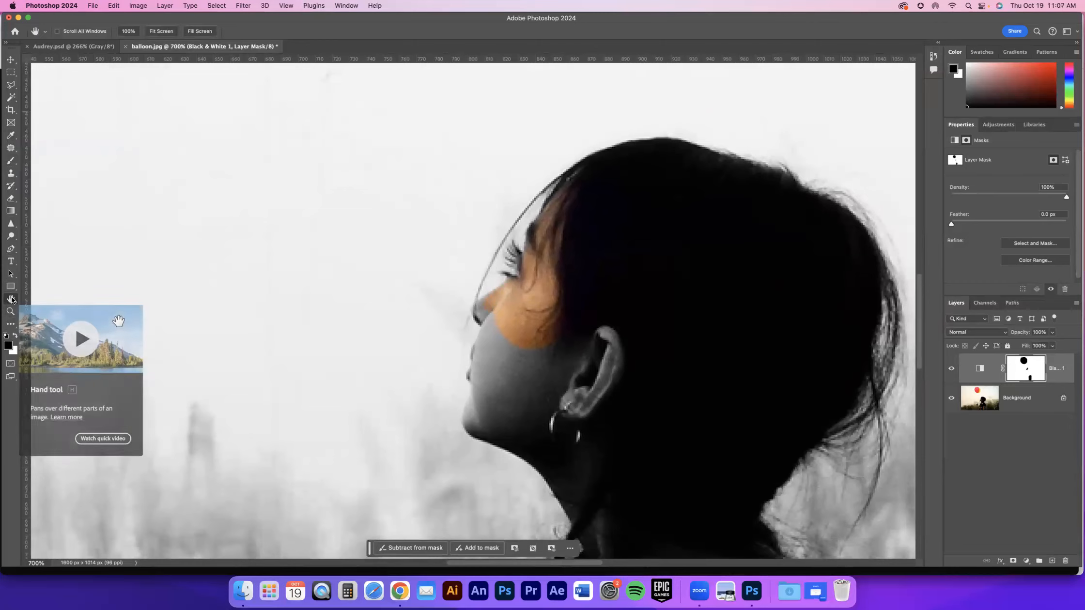
pyautogui.scroll(-3, 508, 352)
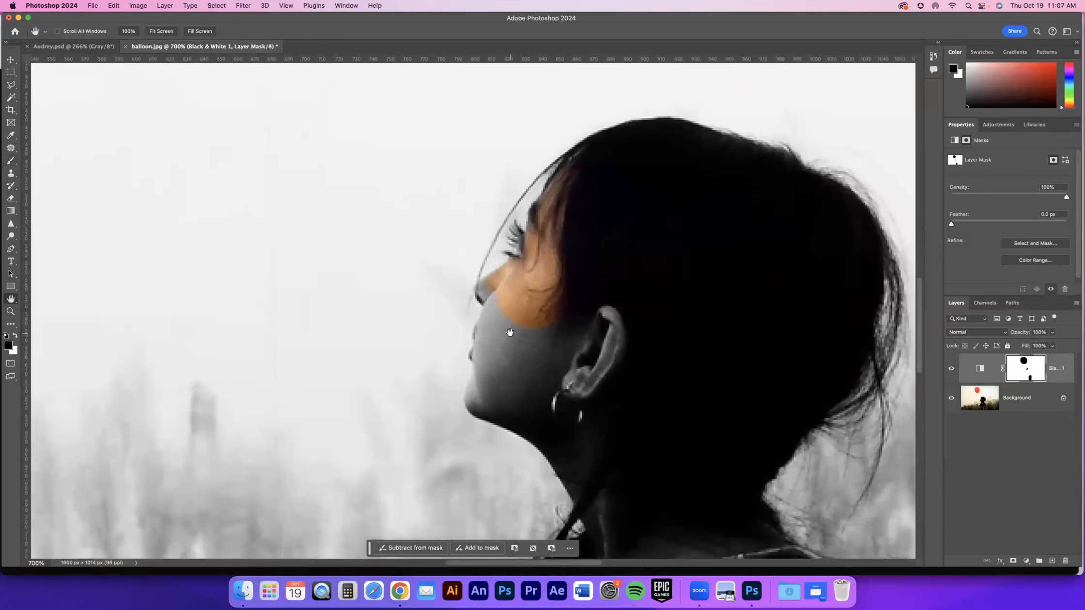
pyautogui.press('b')
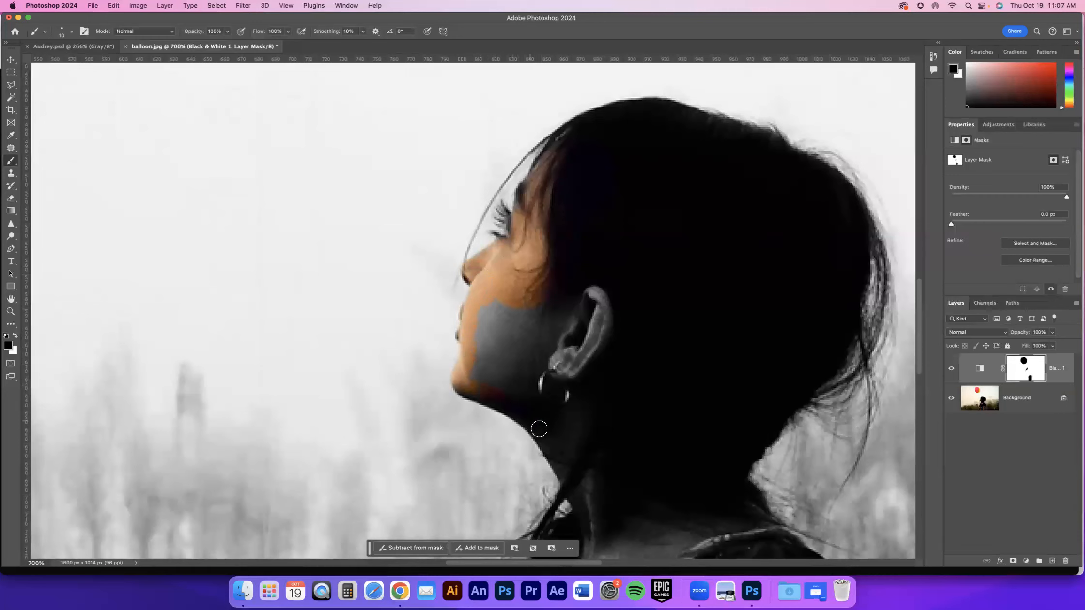
# Step: Brush black over the girl's cheek, ear, neck and upper chest with a larger brush, and brush white over the dress's neckline trim
pyautogui.press(']')
pyautogui.press(']')
pyautogui.press(']')
pyautogui.moveTo(499, 307)
pyautogui.mouseDown()
pyautogui.moveTo(502, 374)
pyautogui.moveTo(537, 284)
pyautogui.moveTo(573, 338)
pyautogui.moveTo(596, 309)
pyautogui.moveTo(546, 398)
pyautogui.moveTo(523, 394)
pyautogui.moveTo(566, 428)
pyautogui.moveTo(610, 503)
pyautogui.mouseUp()
pyautogui.scroll(-10, 673, 259)
pyautogui.moveTo(703, 256)
pyautogui.mouseDown()
pyautogui.moveTo(649, 272)
pyautogui.moveTo(588, 330)
pyautogui.moveTo(559, 337)
pyautogui.moveTo(584, 290)
pyautogui.moveTo(582, 263)
pyautogui.moveTo(566, 278)
pyautogui.moveTo(563, 352)
pyautogui.moveTo(630, 320)
pyautogui.mouseUp()
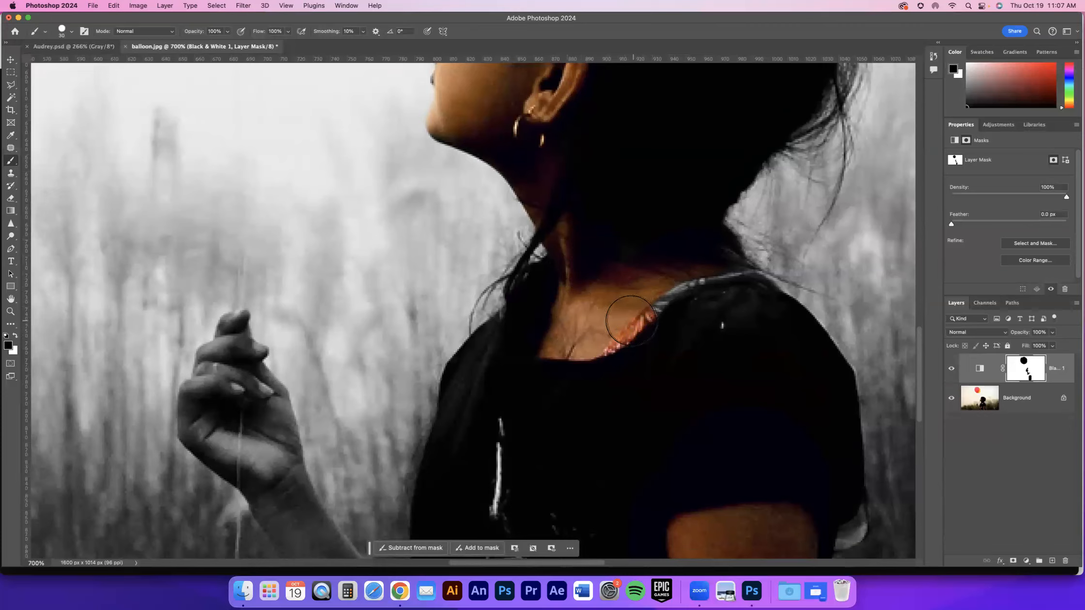
pyautogui.click(15, 336)
pyautogui.moveTo(666, 339)
pyautogui.mouseDown()
pyautogui.moveTo(670, 315)
pyautogui.moveTo(615, 373)
pyautogui.moveTo(675, 318)
pyautogui.moveTo(695, 316)
pyautogui.mouseUp()
# Step: Brush black on the mask over the palm, wrist and forearm of the girl's raised arm, using a smaller brush along the forearm
pyautogui.moveTo(741, 435); pyautogui.dragTo(644, 211)
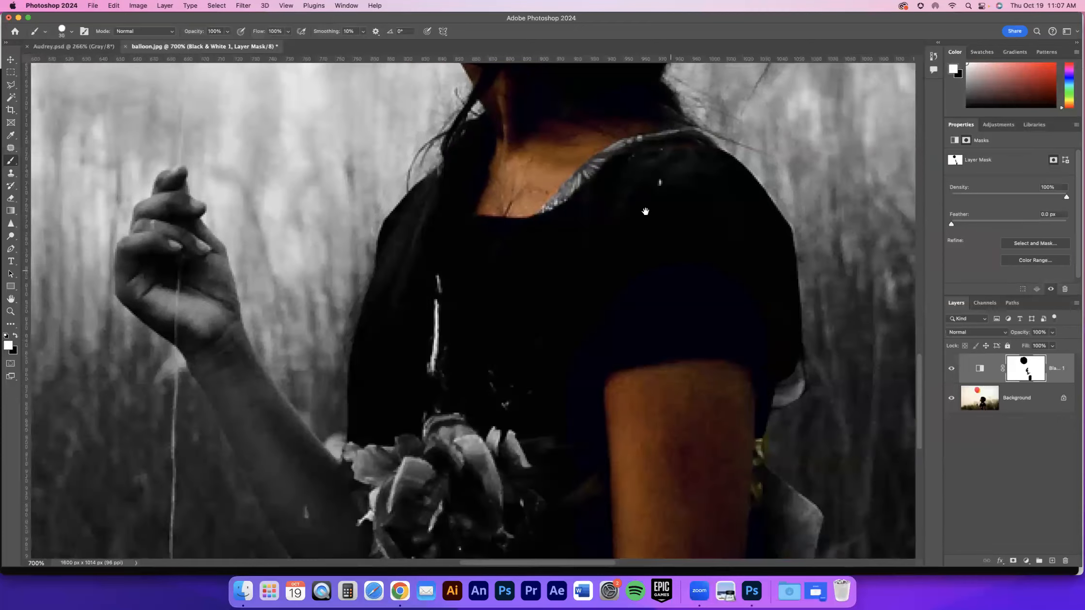
pyautogui.moveTo(688, 532); pyautogui.dragTo(620, 267)
pyautogui.moveTo(412, 267); pyautogui.dragTo(763, 532)
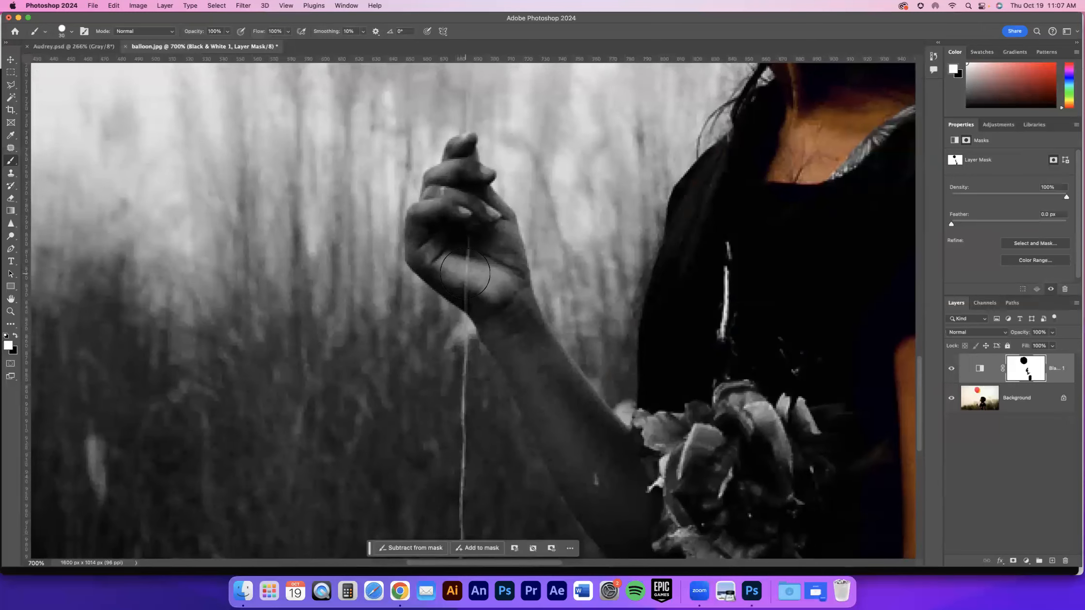
pyautogui.click(16, 337)
pyautogui.moveTo(465, 228); pyautogui.dragTo(493, 293)
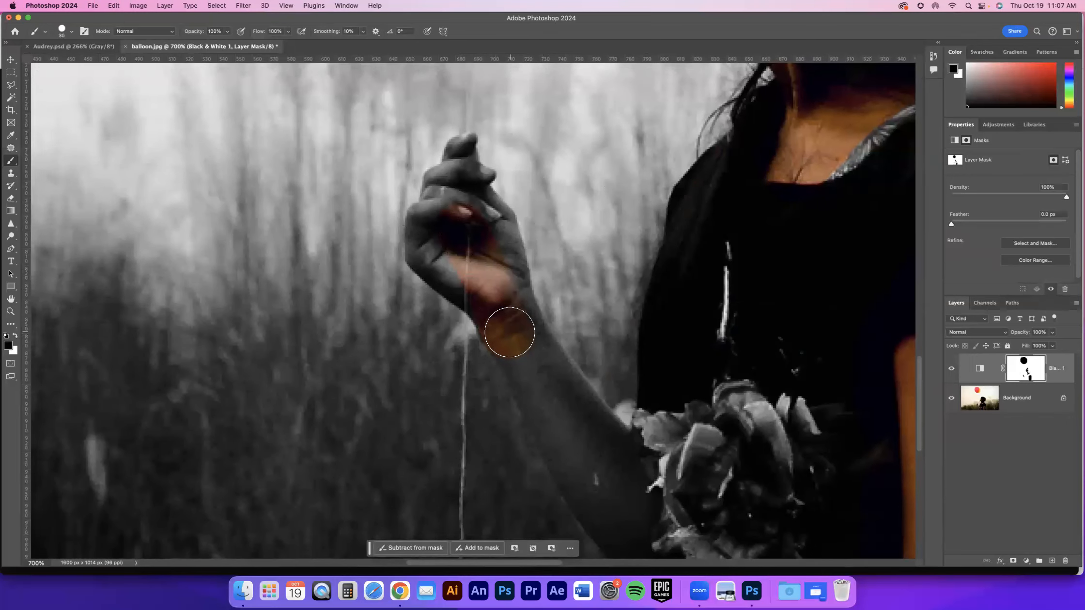
pyautogui.press('[')
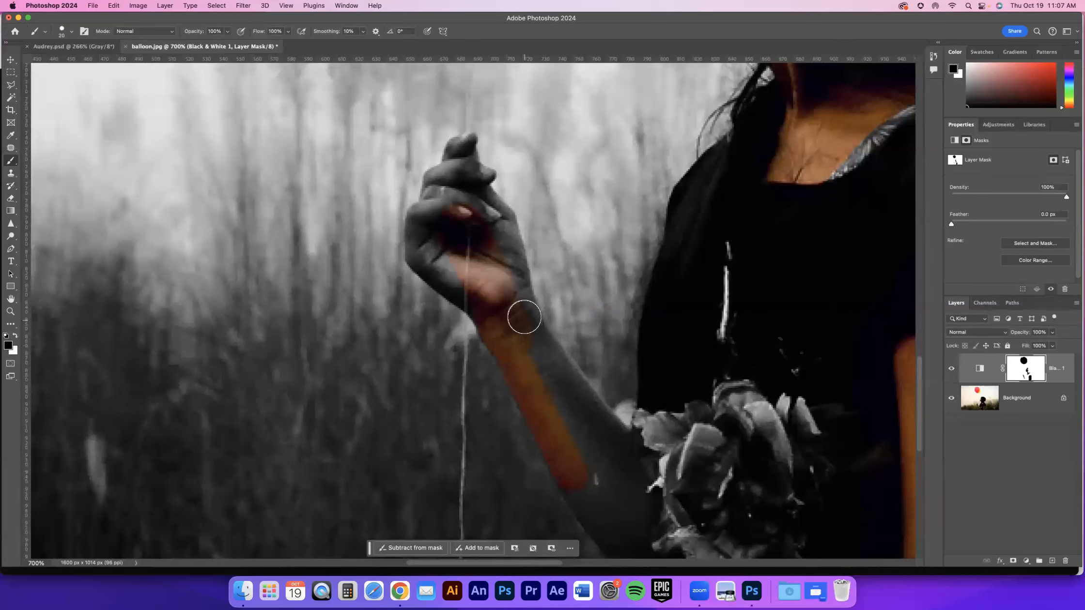
pyautogui.moveTo(522, 316)
pyautogui.mouseDown()
pyautogui.moveTo(622, 449)
pyautogui.moveTo(522, 375)
pyautogui.moveTo(536, 379)
pyautogui.moveTo(601, 476)
pyautogui.moveTo(575, 480)
pyautogui.mouseUp()
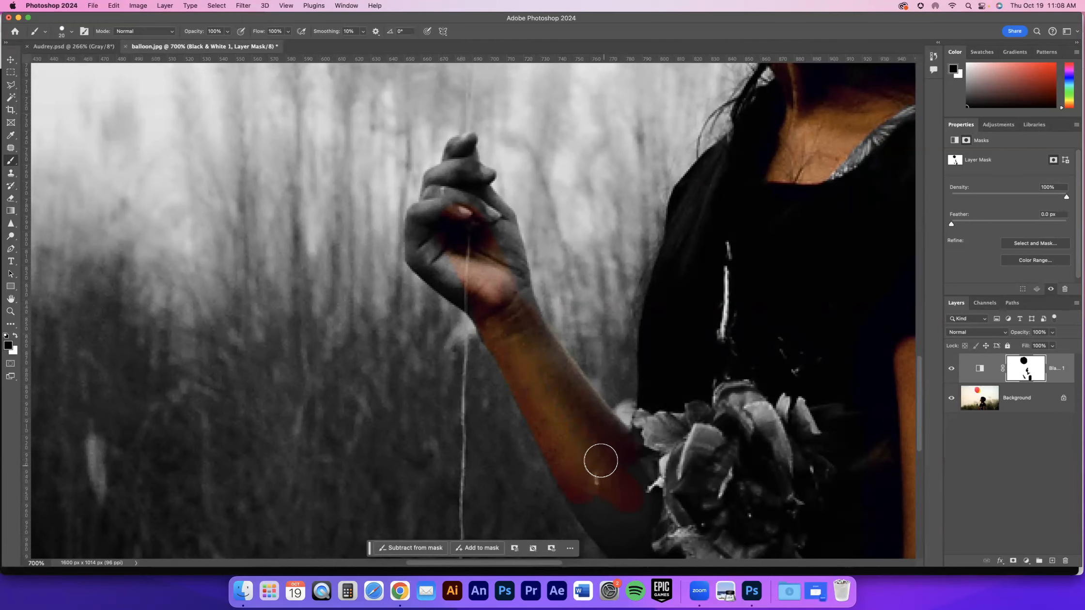
# Step: Paint black on the mask over the elbow of the raised arm and the flowers at the dress's waist to restore their color
pyautogui.moveTo(582, 432); pyautogui.dragTo(479, 284)
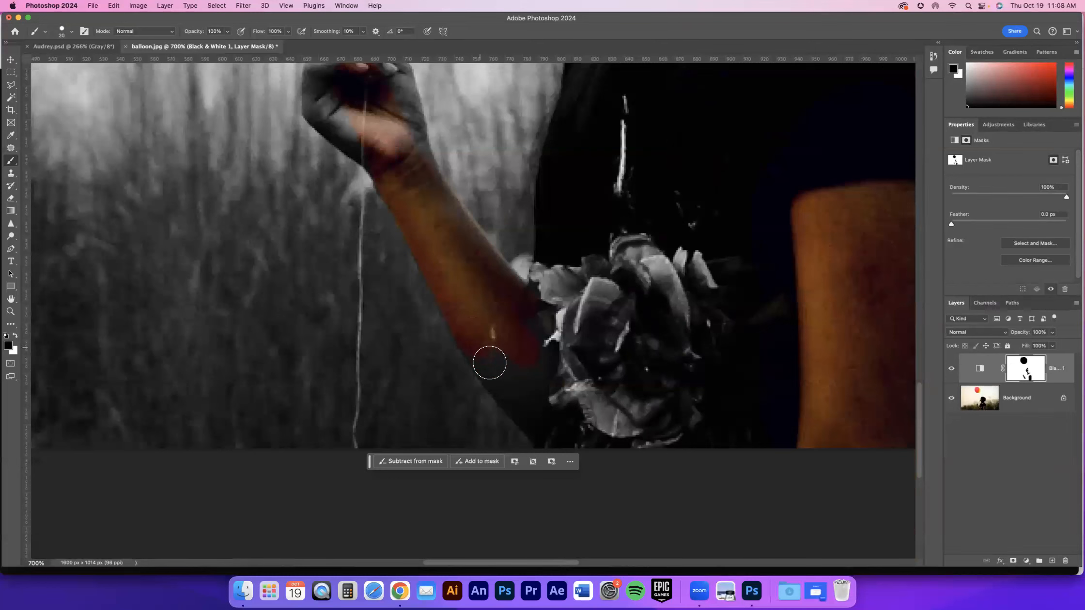
pyautogui.moveTo(535, 414)
pyautogui.mouseDown()
pyautogui.moveTo(534, 354)
pyautogui.moveTo(495, 360)
pyautogui.moveTo(533, 347)
pyautogui.moveTo(534, 312)
pyautogui.moveTo(538, 396)
pyautogui.moveTo(554, 388)
pyautogui.moveTo(618, 406)
pyautogui.moveTo(591, 316)
pyautogui.moveTo(564, 328)
pyautogui.moveTo(546, 277)
pyautogui.moveTo(571, 281)
pyautogui.moveTo(587, 263)
pyautogui.moveTo(597, 297)
pyautogui.moveTo(647, 252)
pyautogui.moveTo(654, 263)
pyautogui.moveTo(647, 248)
pyautogui.moveTo(679, 310)
pyautogui.moveTo(683, 248)
pyautogui.mouseUp()
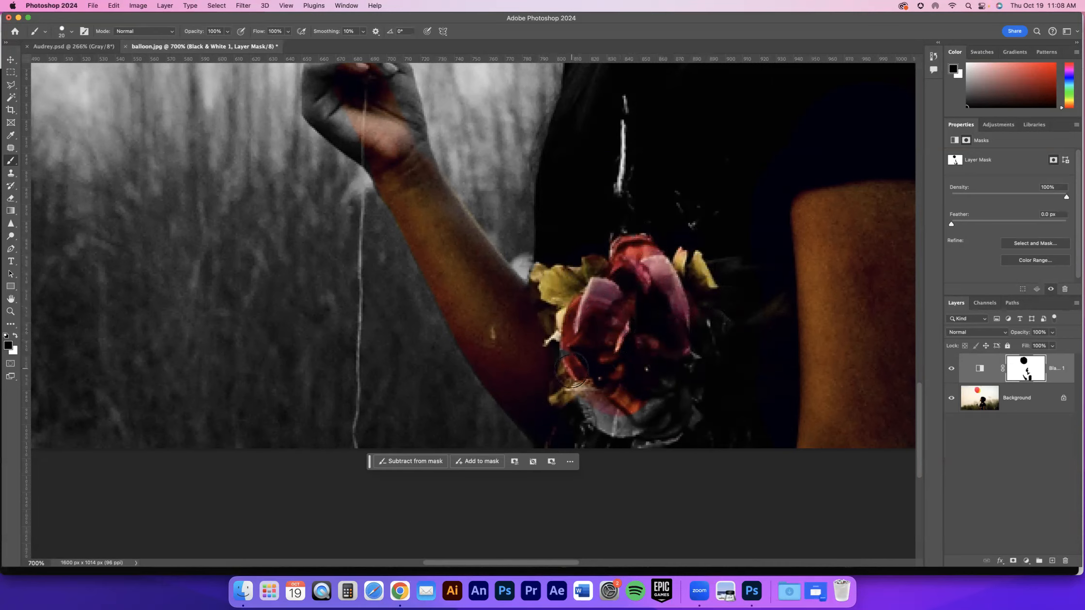
pyautogui.moveTo(613, 418); pyautogui.dragTo(663, 409)
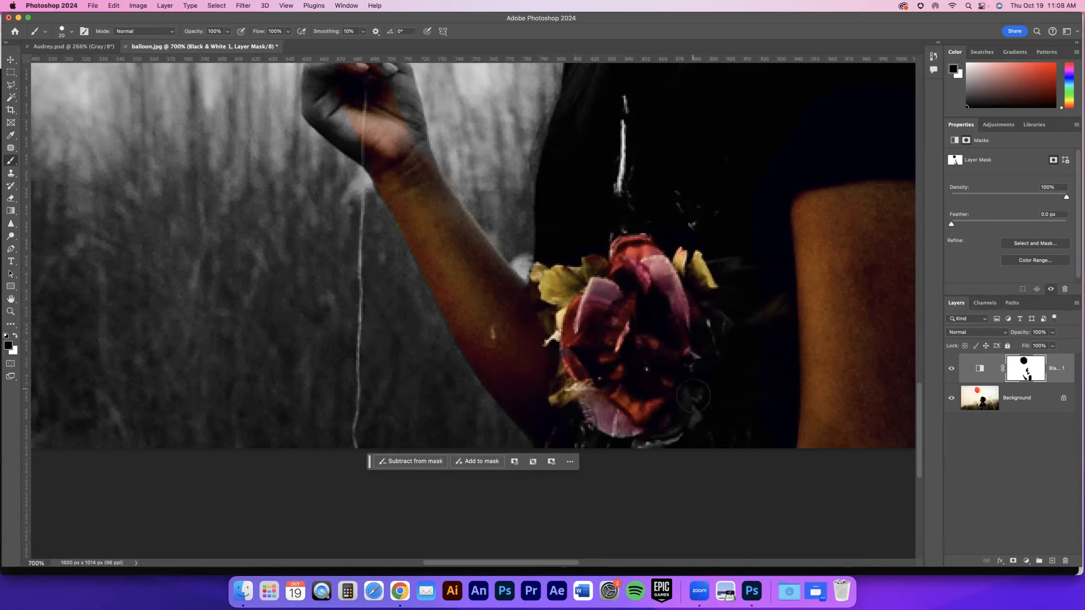
# Step: Paint black on the mask over the fingers, palm and wrist of the raised hand to restore the skin color
pyautogui.scroll(8, 486, 288)
pyautogui.hscroll(-5, 487, 288)
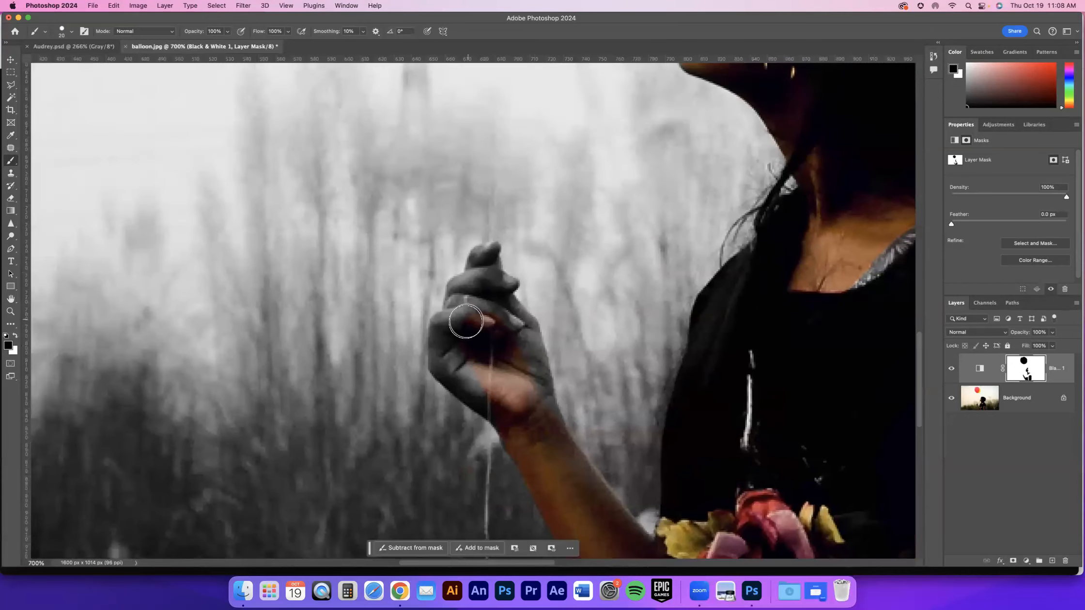
pyautogui.moveTo(447, 325)
pyautogui.mouseDown()
pyautogui.moveTo(451, 365)
pyautogui.moveTo(484, 388)
pyautogui.moveTo(447, 363)
pyautogui.moveTo(464, 292)
pyautogui.moveTo(490, 257)
pyautogui.moveTo(479, 283)
pyautogui.moveTo(501, 294)
pyautogui.moveTo(523, 336)
pyautogui.moveTo(551, 444)
pyautogui.mouseUp()
# Step: Touch up the mask along the edges of the raised hand's fingers with a smaller brush, removing the colored background fringe
pyautogui.press('super+equal')
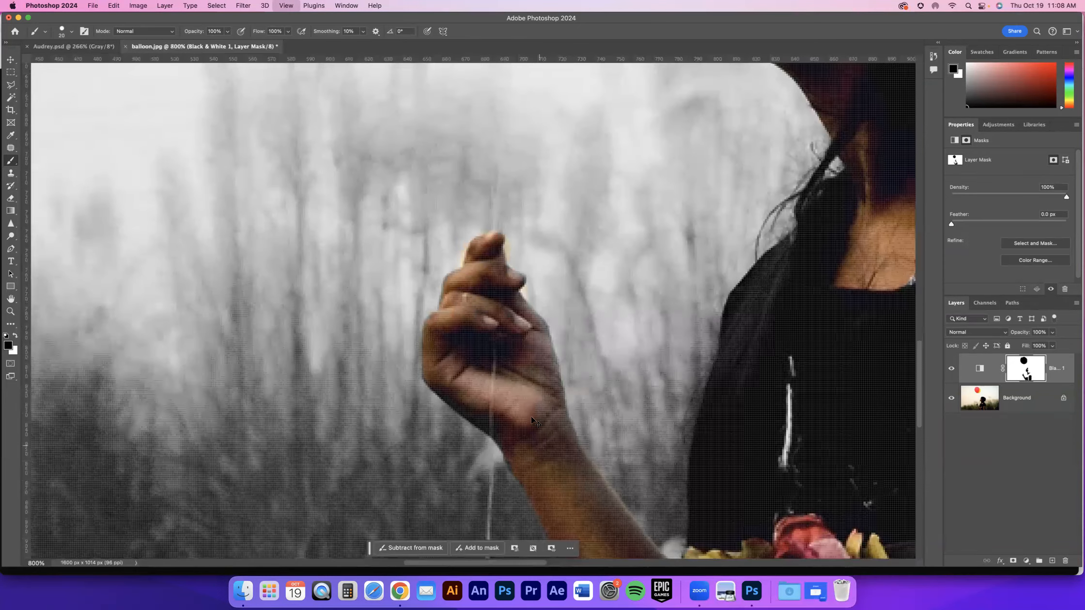
pyautogui.press('super+equal')
pyautogui.press('super+equal')
pyautogui.press('[')
pyautogui.press('[')
pyautogui.press('[')
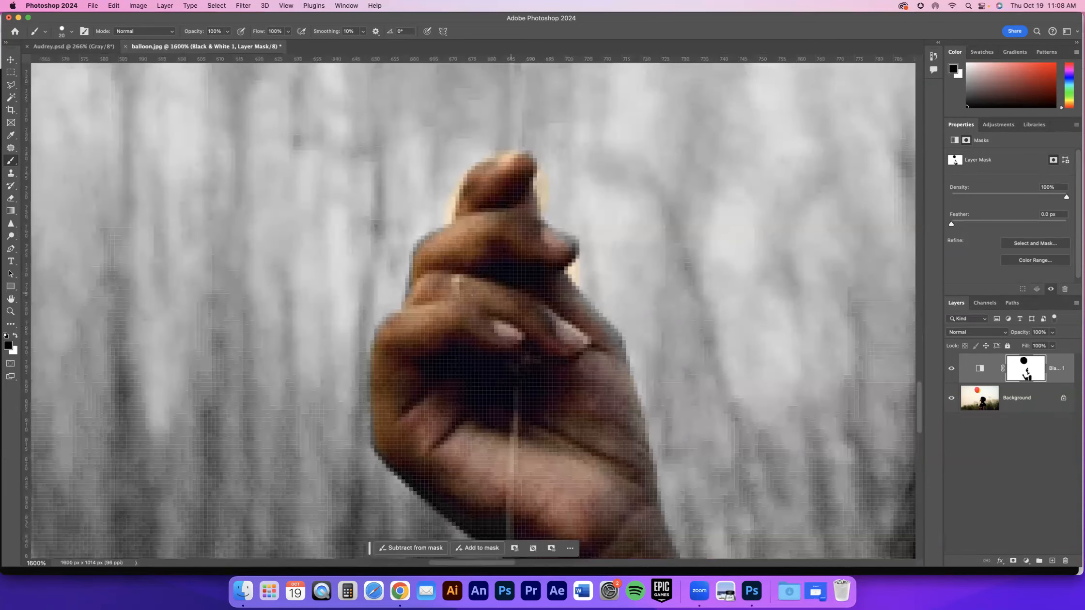
pyautogui.moveTo(557, 246)
pyautogui.mouseDown()
pyautogui.moveTo(548, 288)
pyautogui.moveTo(596, 312)
pyautogui.moveTo(581, 274)
pyautogui.mouseUp()
pyautogui.press('x')
pyautogui.press('x')
pyautogui.press('super+1')
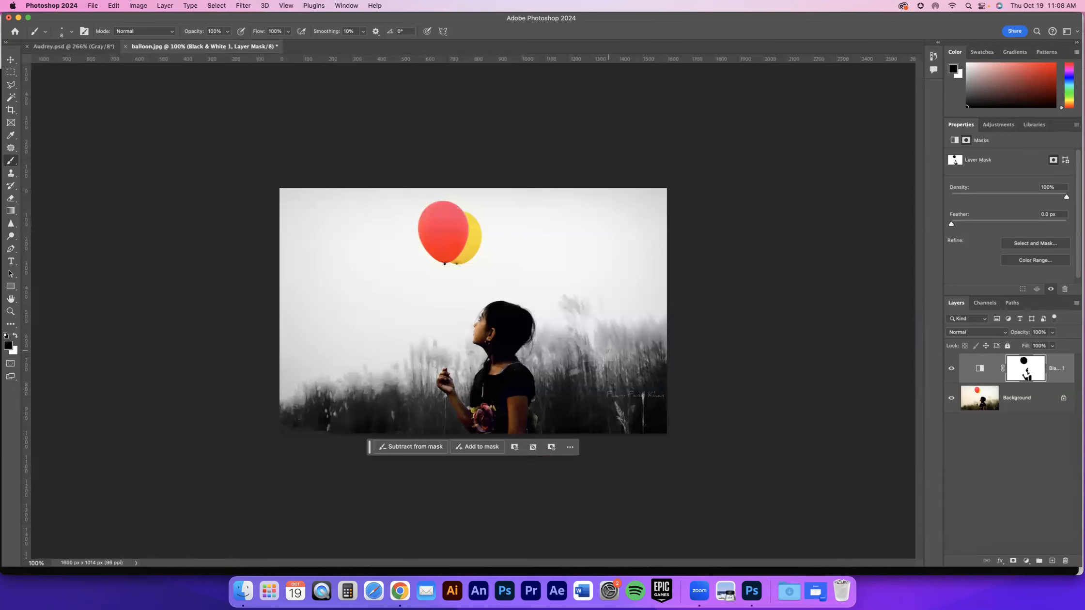
pyautogui.click(93, 7)
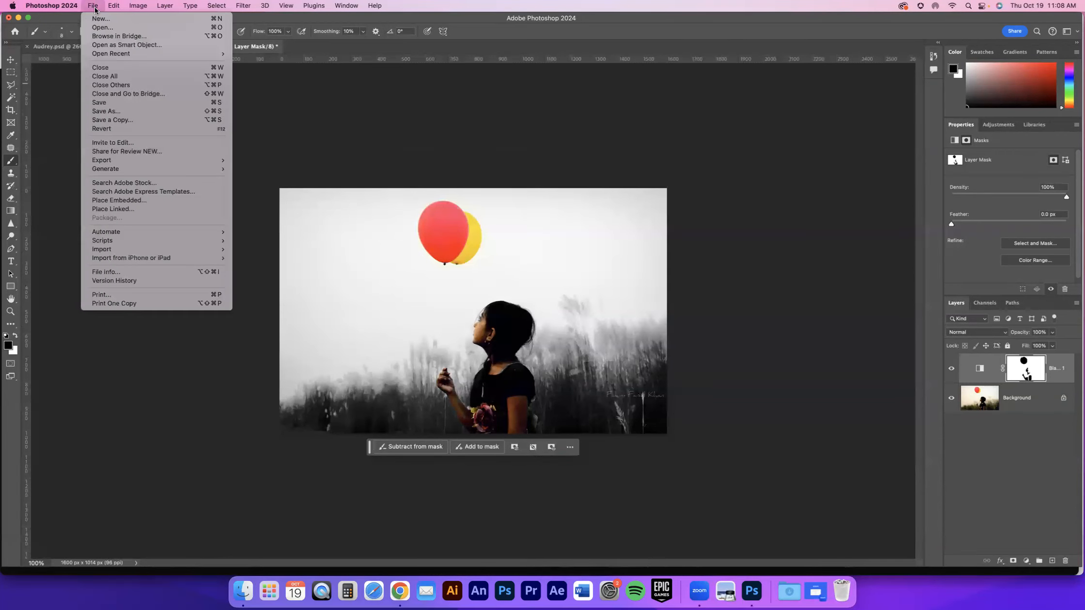
pyautogui.click(100, 112)
pyautogui.click(524, 366)
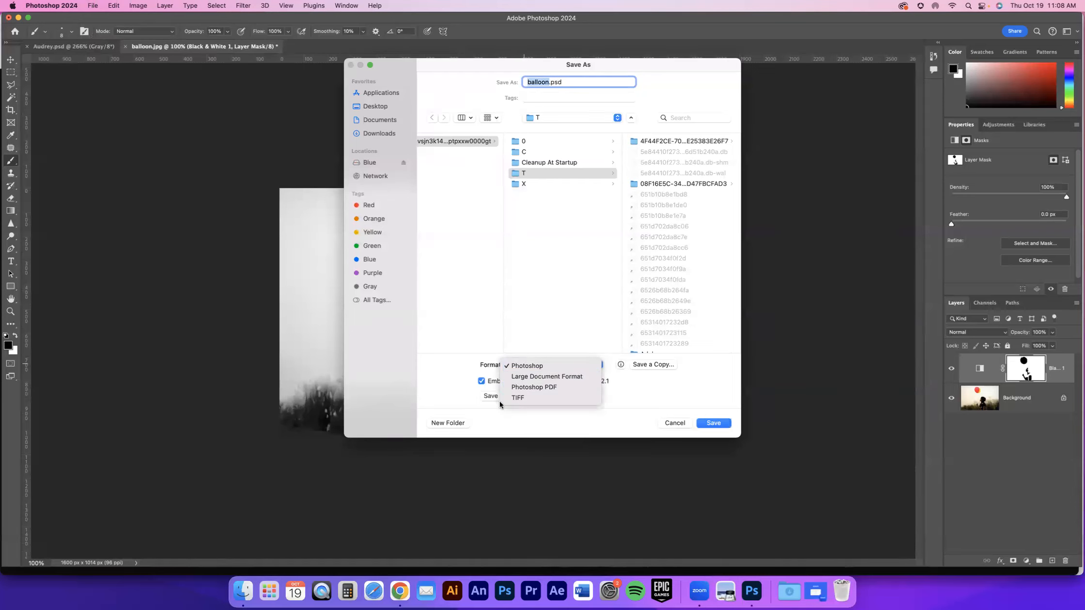
pyautogui.click(452, 287)
pyautogui.click(668, 425)
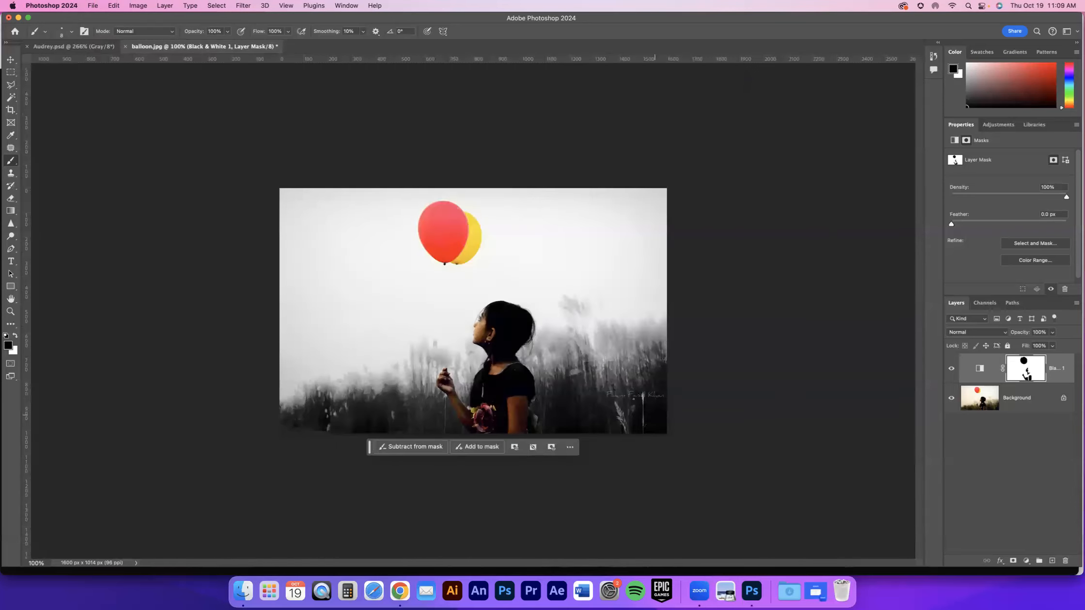
# Step: Start saving a copy of the photo in JPEG format, with the Desktop as the destination
pyautogui.click(93, 6)
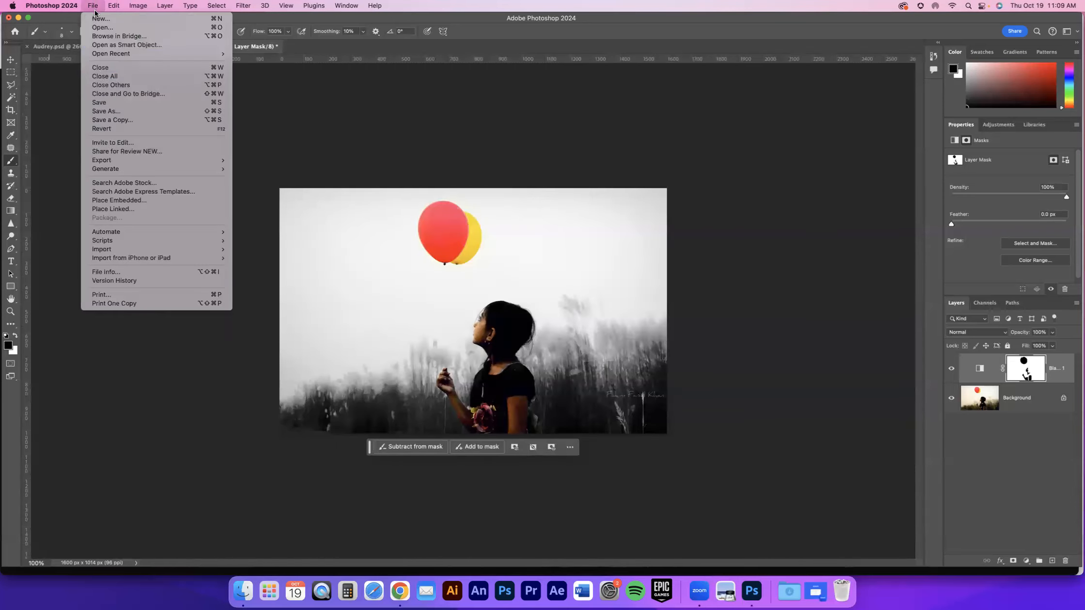
pyautogui.click(102, 122)
pyautogui.click(543, 323)
pyautogui.click(541, 323)
pyautogui.click(367, 107)
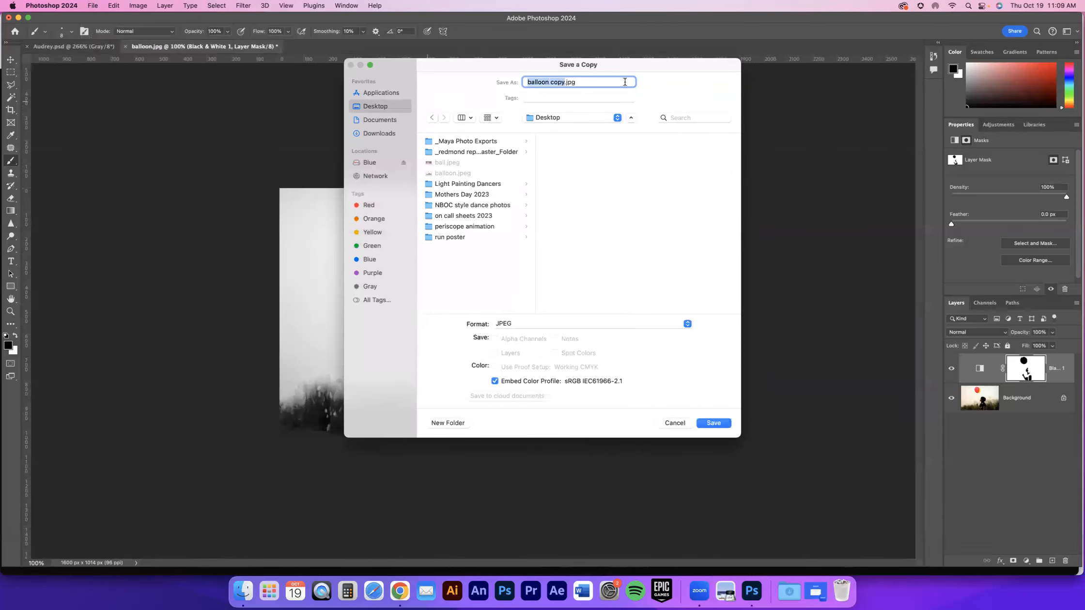
# Step: Name the copy balloon.jpg and save it
pyautogui.click(565, 84)
pyautogui.press('BackSpace')
pyautogui.press('BackSpace')
pyautogui.press('BackSpace')
pyautogui.press('BackSpace')
pyautogui.press('BackSpace')
pyautogui.press('Return')
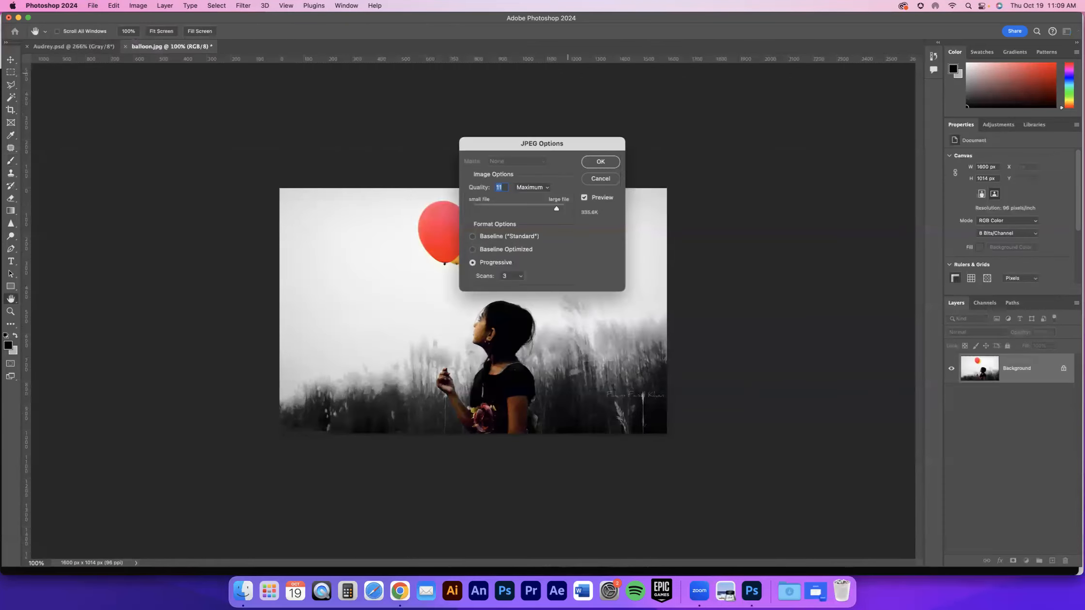